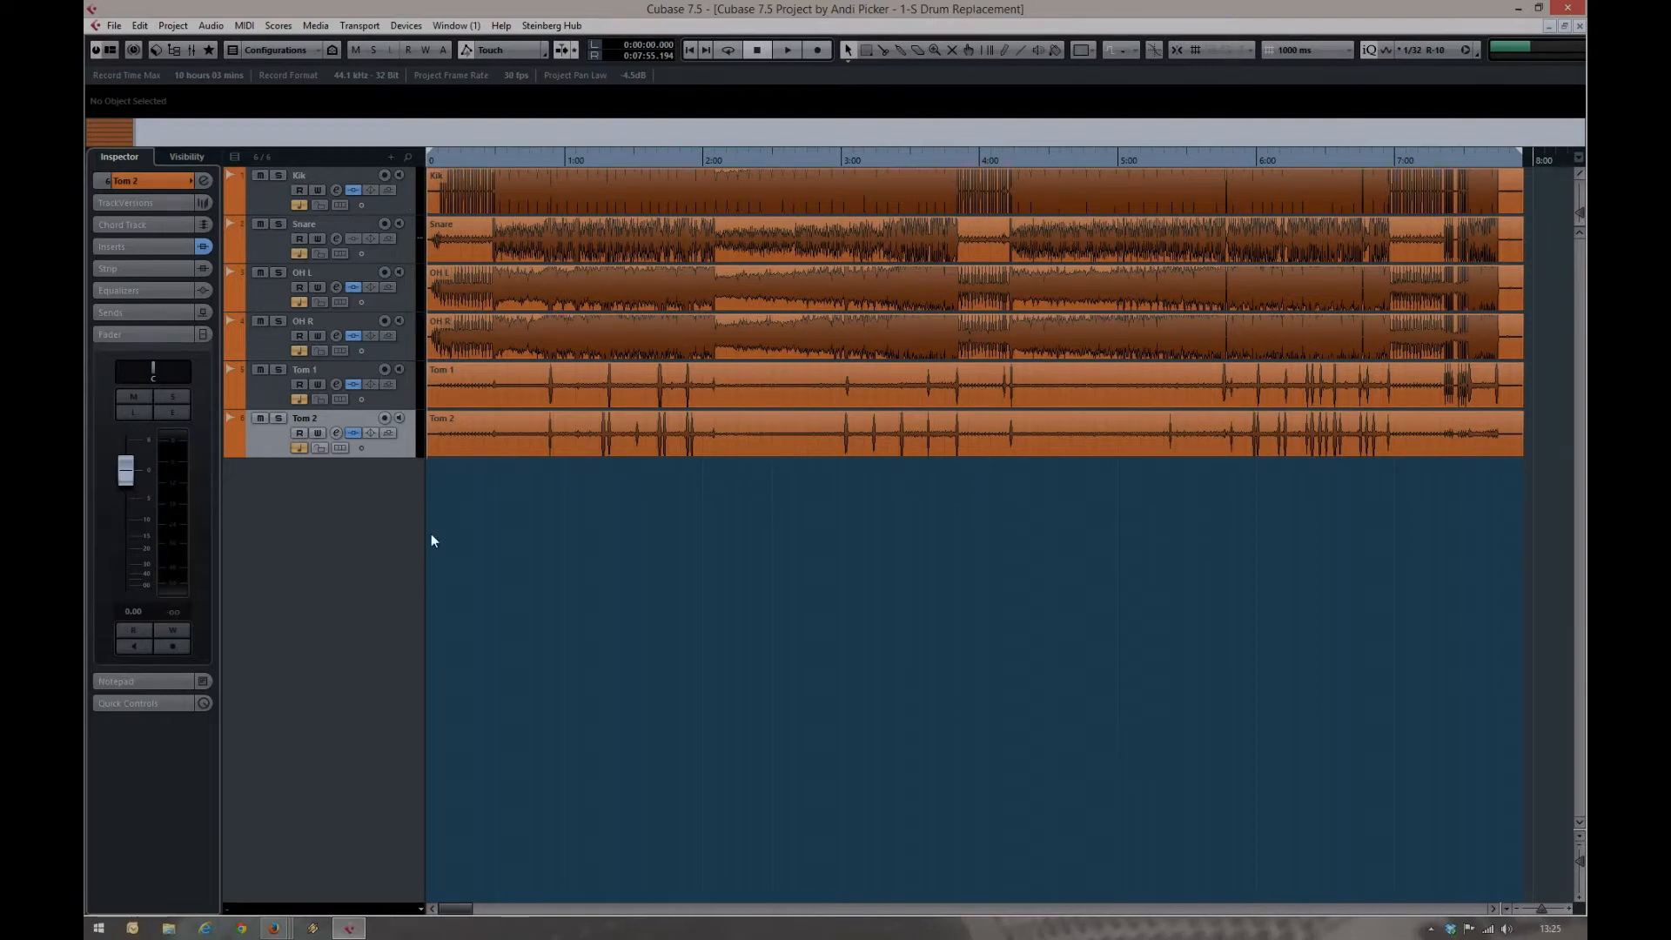
Solo the Snare track and play it from about 0:48
{"action": "left_click", "coordinate": [278, 224]}
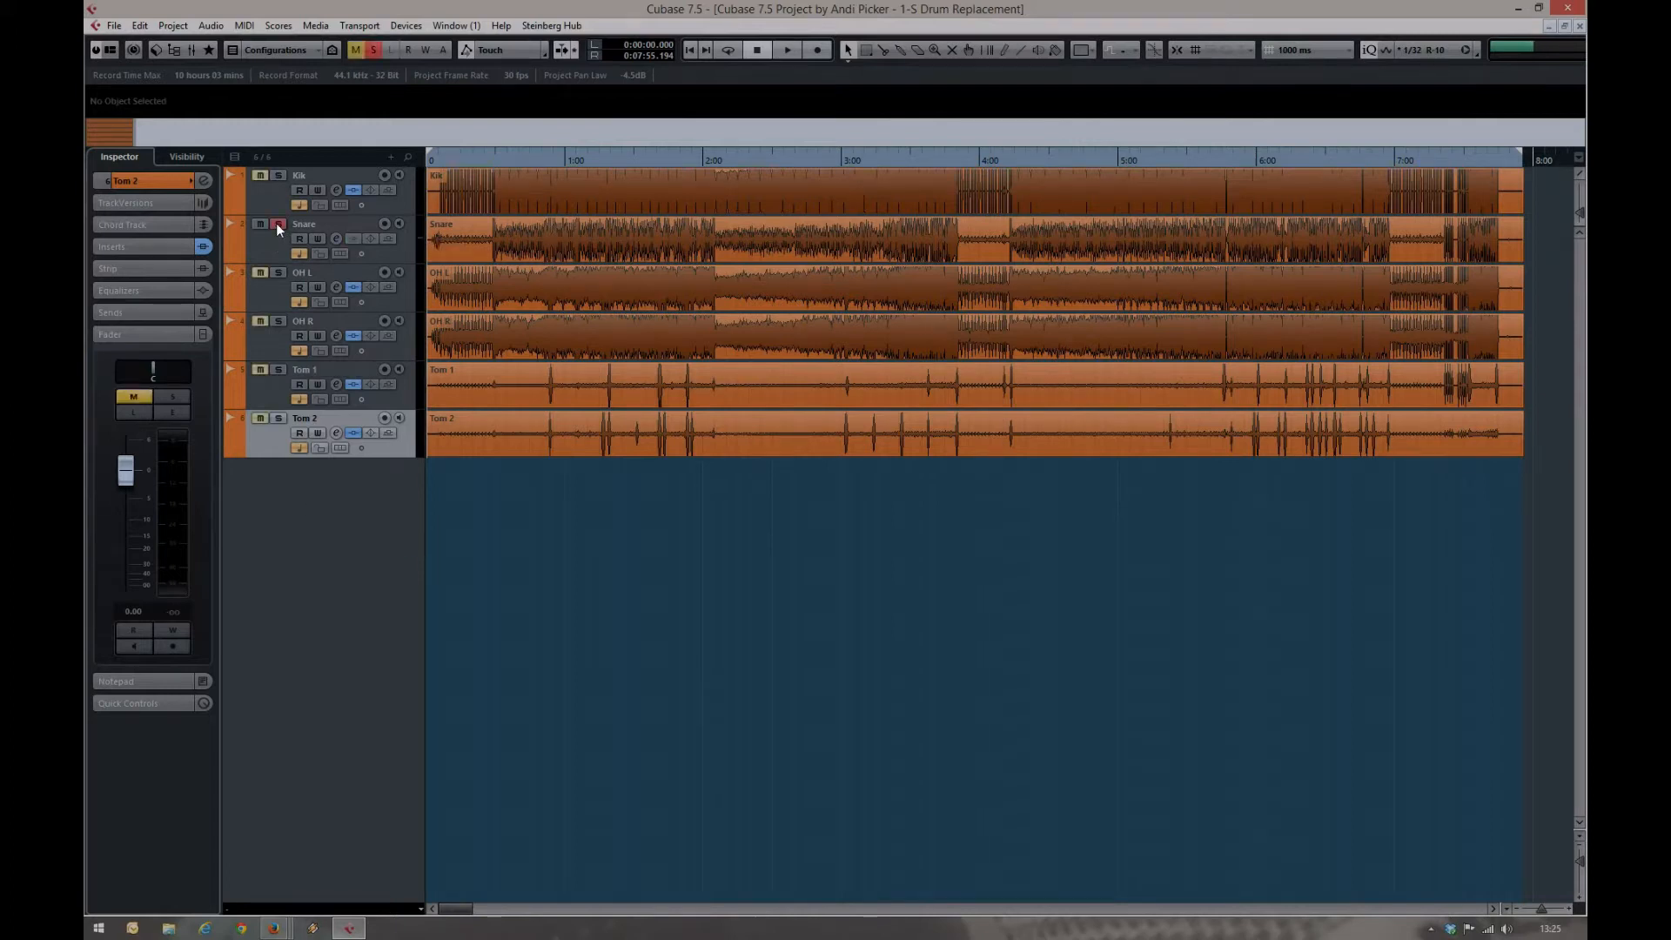
{"action": "left_click", "coordinate": [536, 155]}
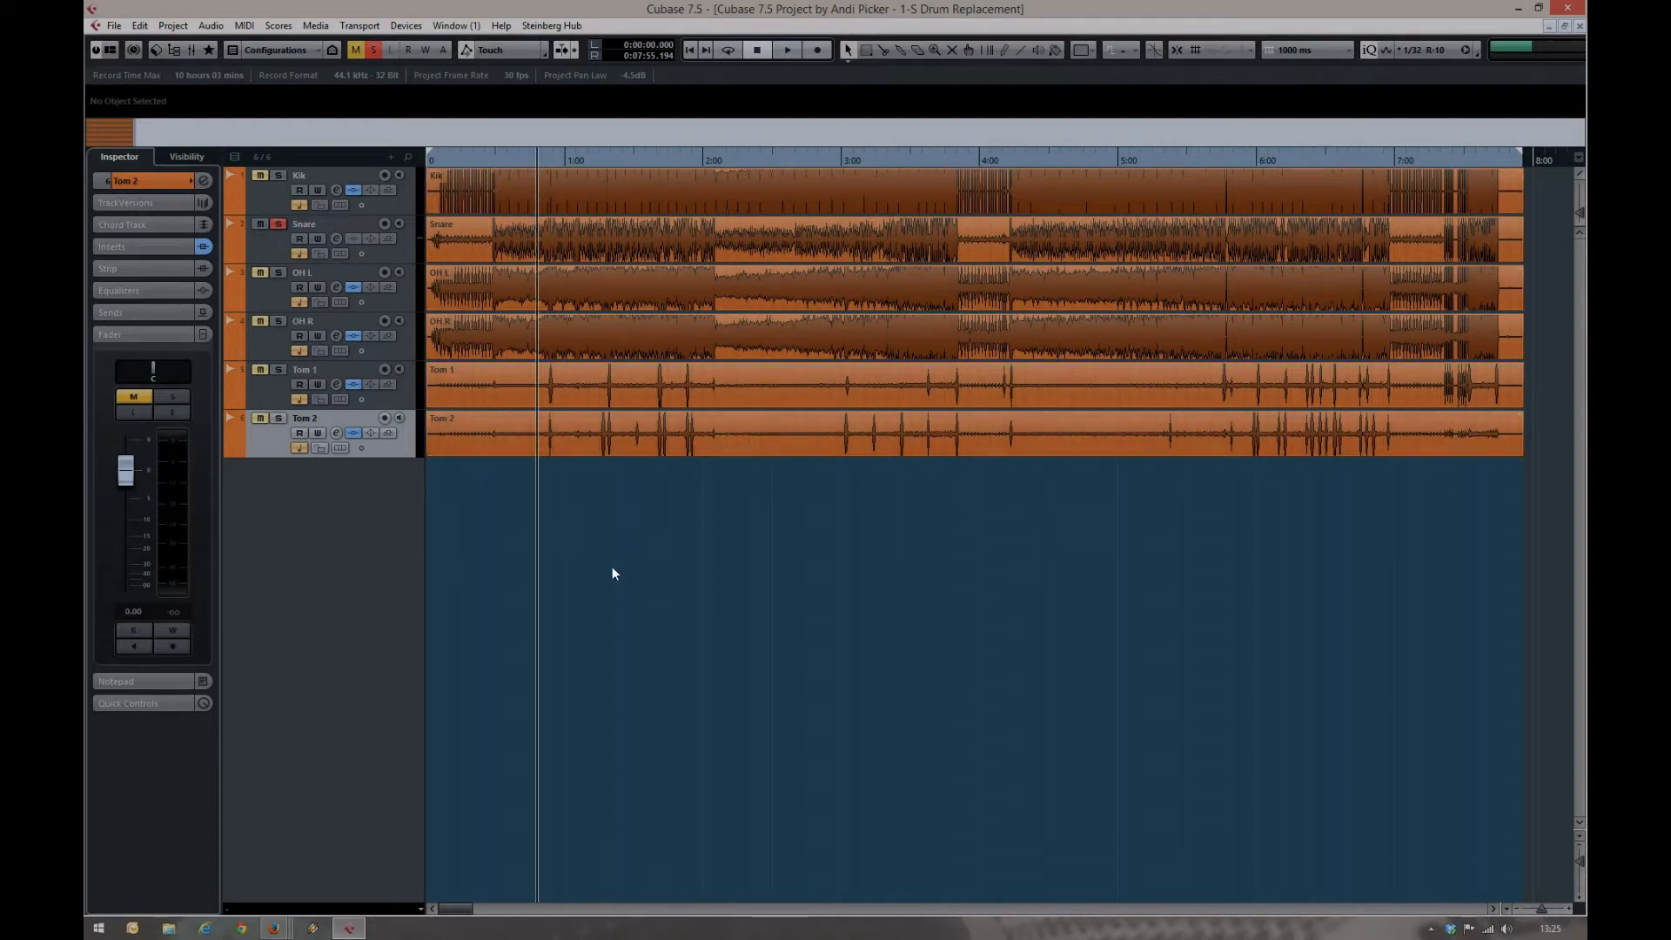
{"action": "key", "text": "space"}
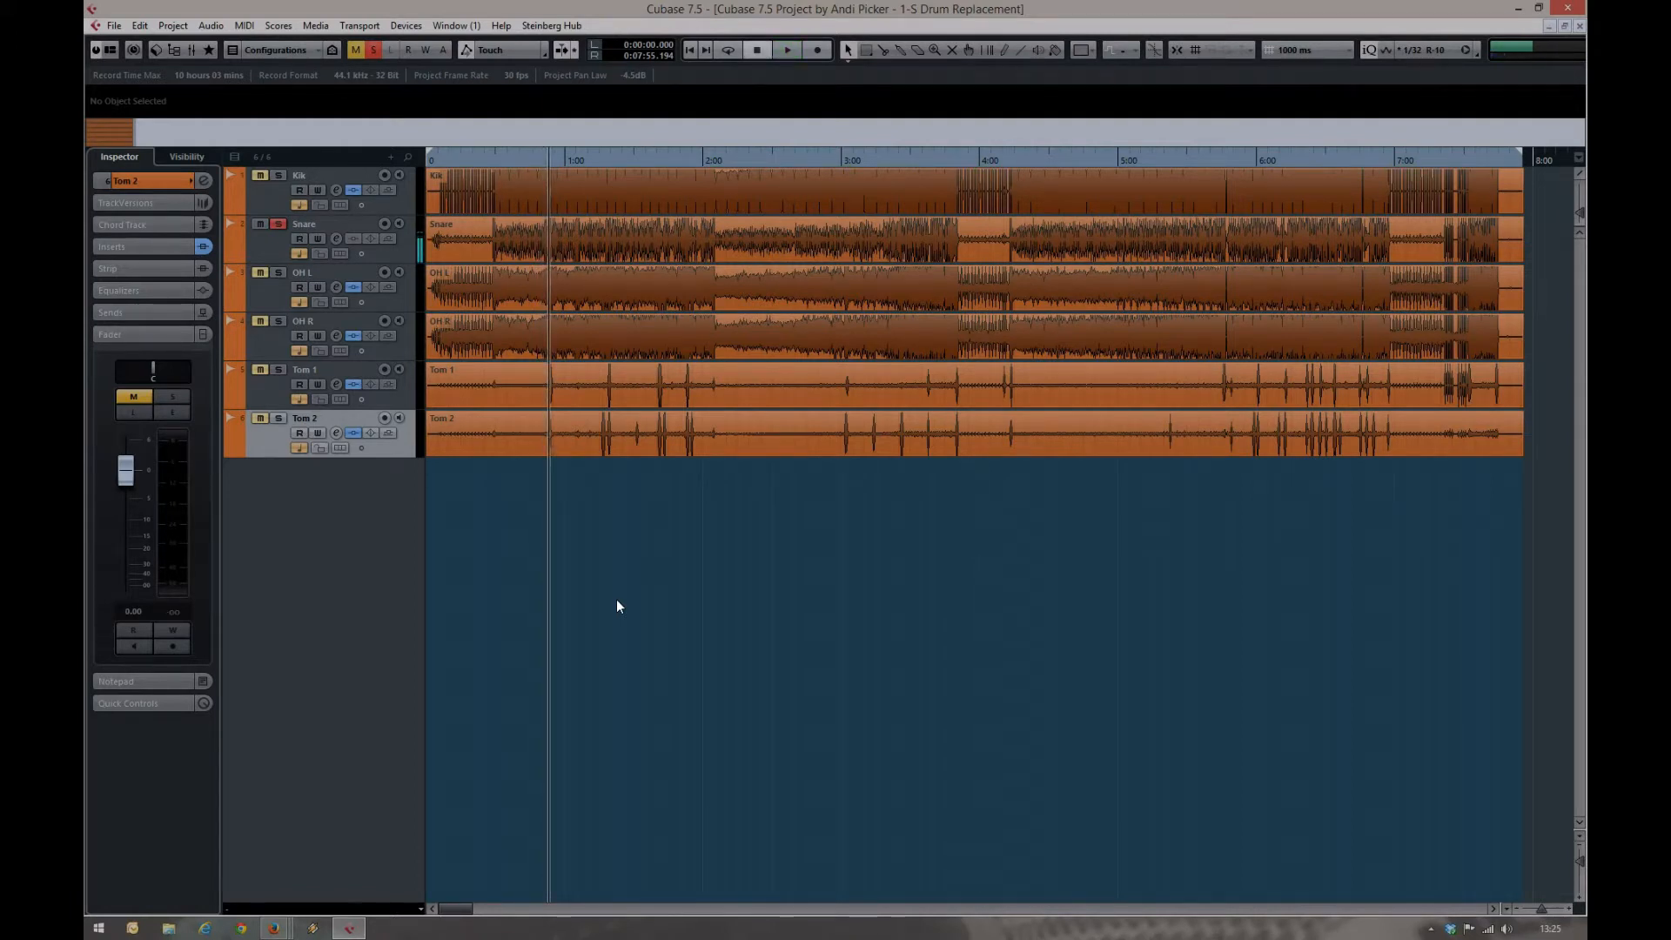
Mute the Snare track and place a duplicate of it below the Tom 2 track
{"action": "left_click", "coordinate": [260, 224]}
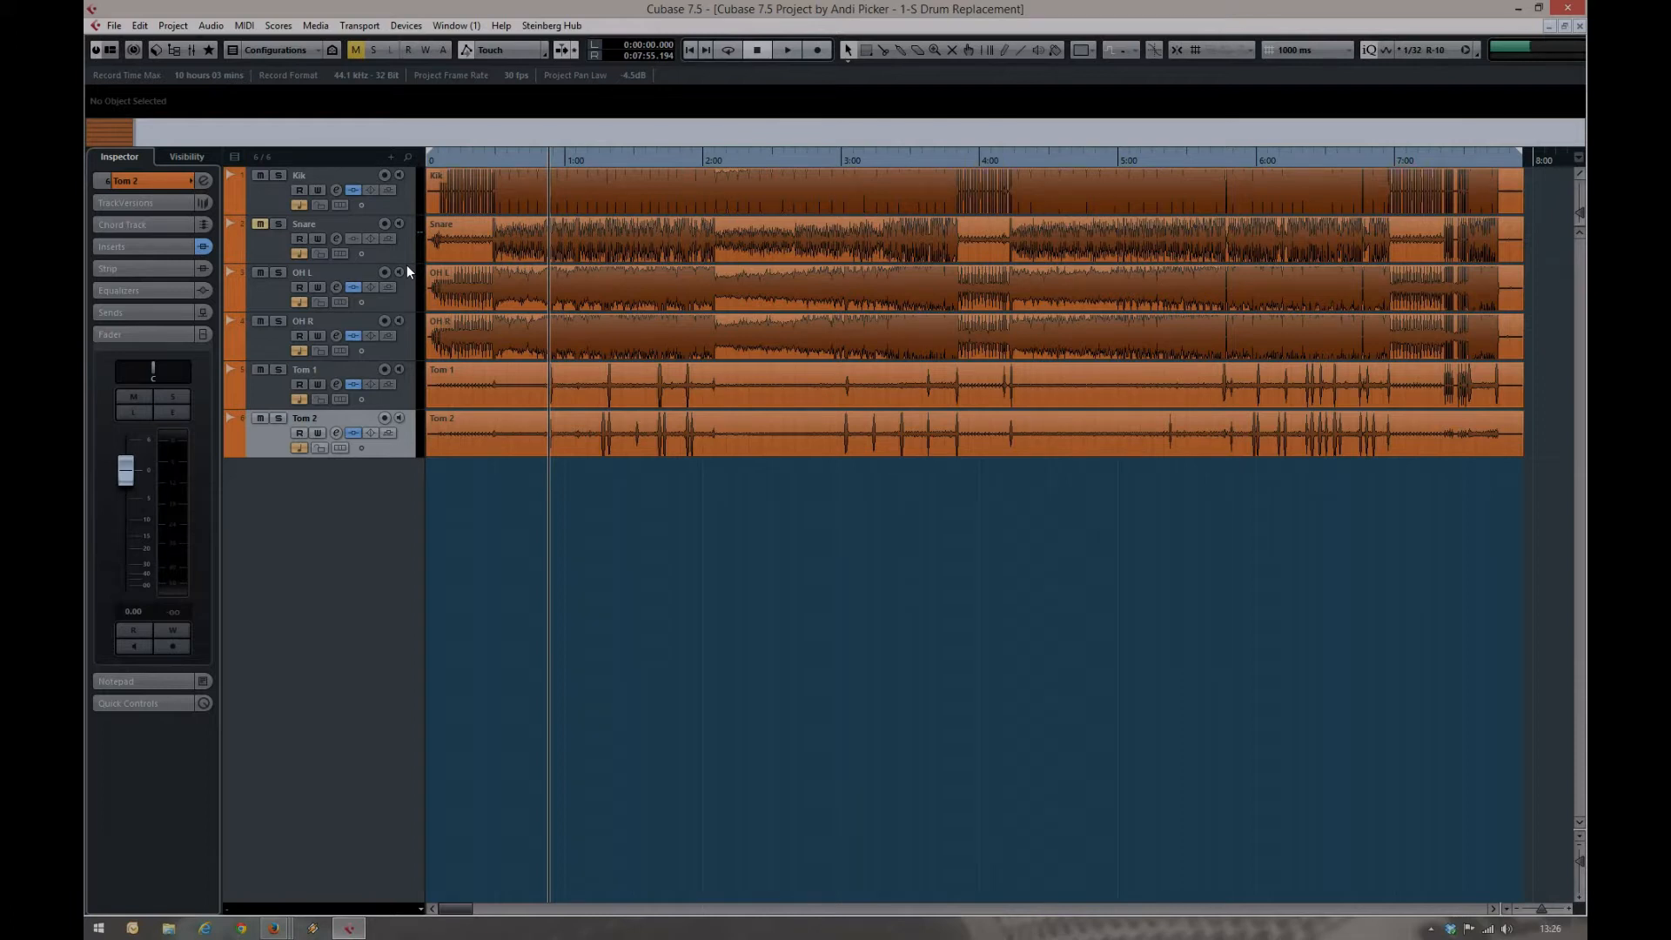
{"action": "left_click", "coordinate": [492, 248]}
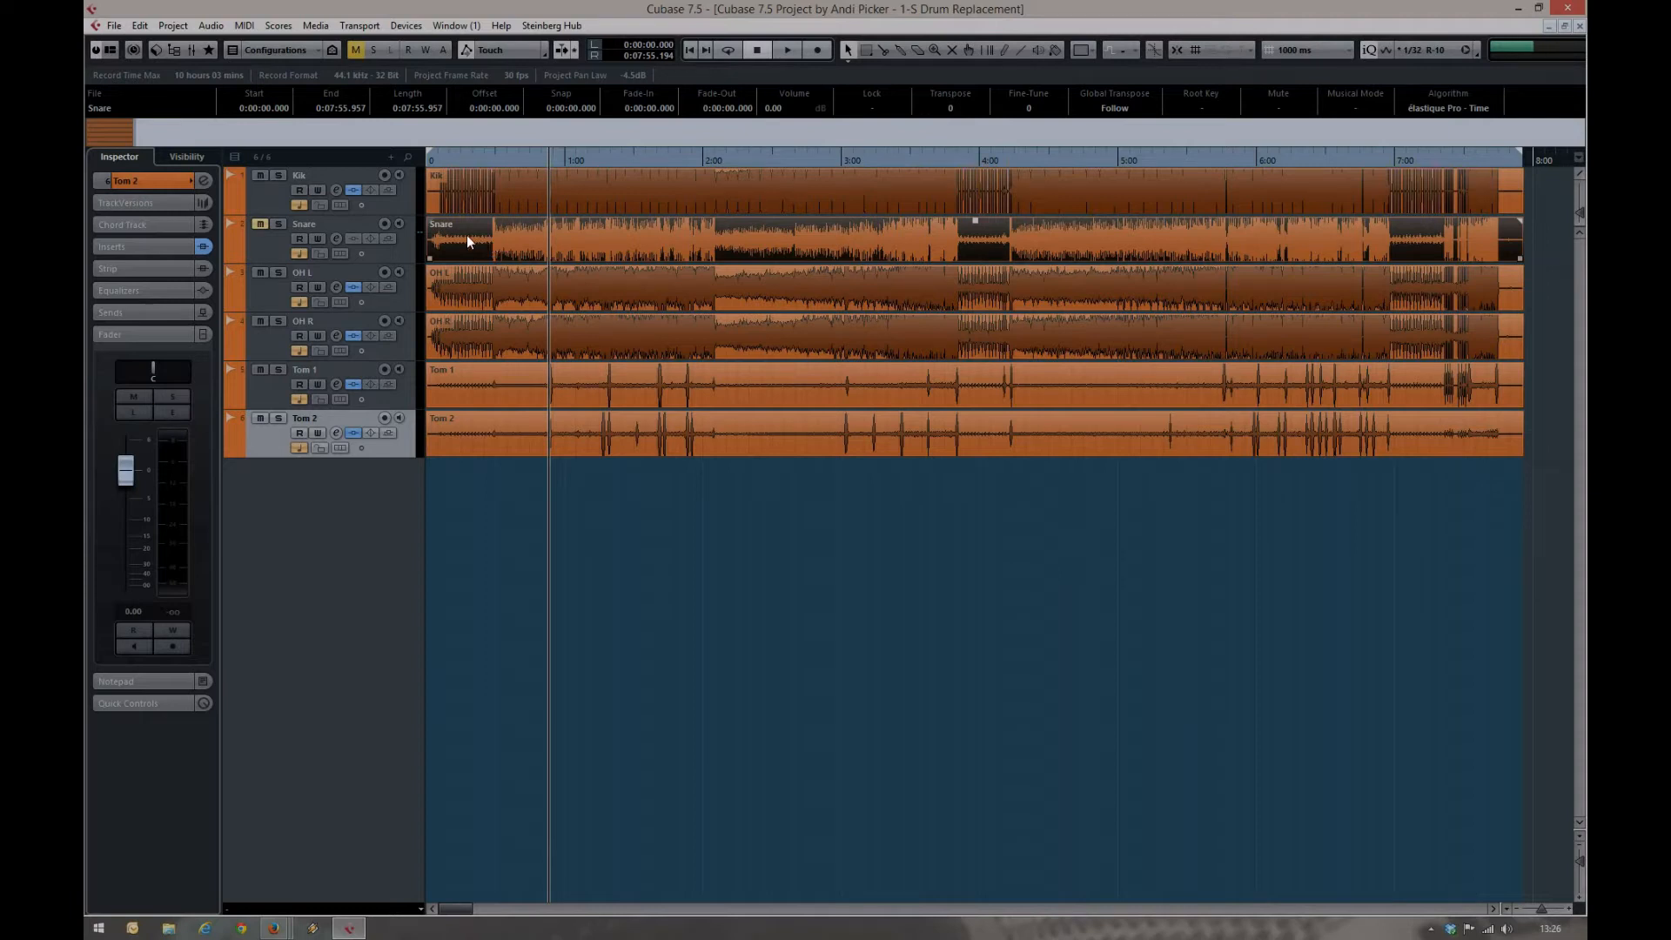
{"action": "right_click", "coordinate": [403, 249]}
{"action": "left_click", "coordinate": [436, 300]}
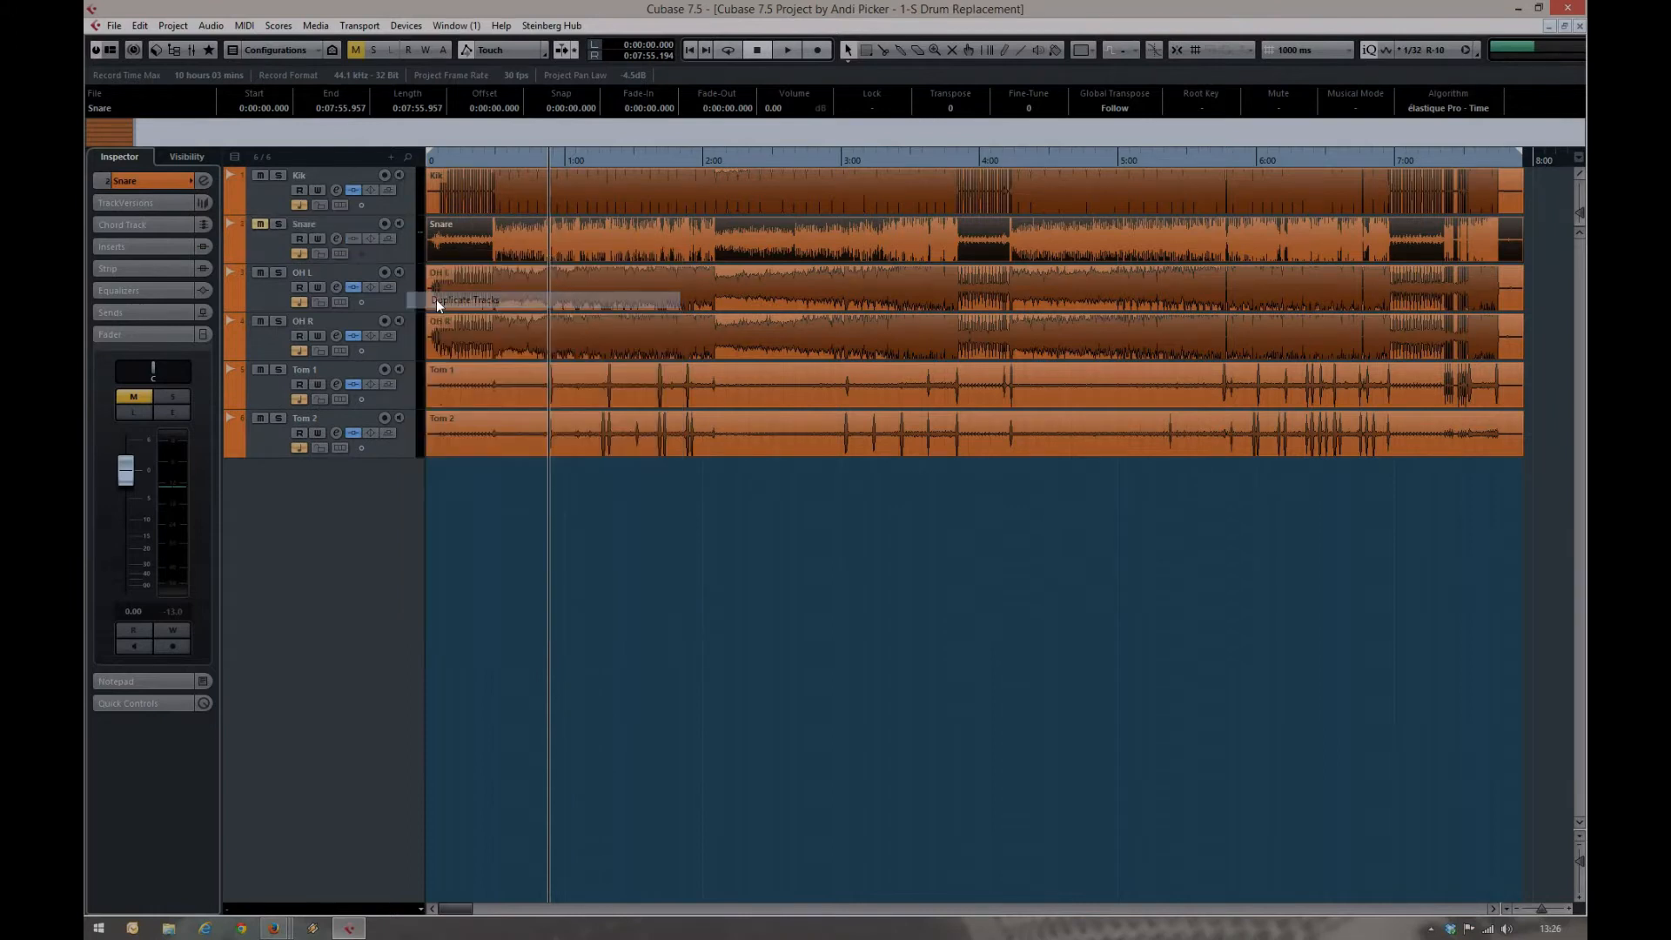
{"action": "left_click_drag", "start_coordinate": [400, 296], "coordinate": [290, 509]}
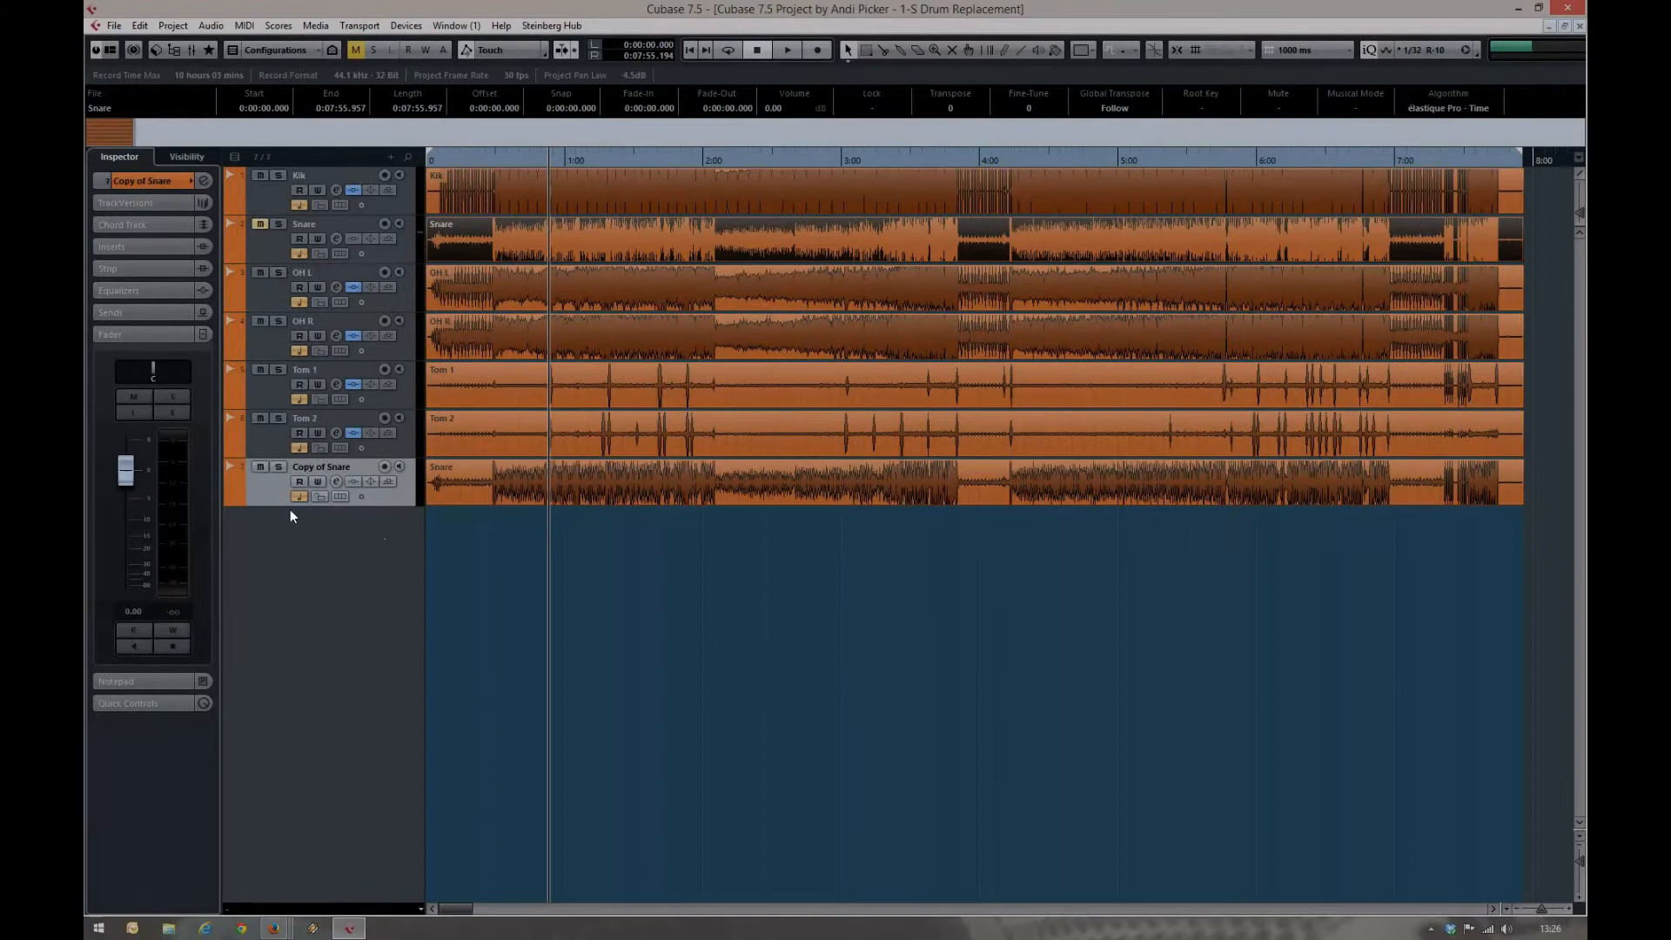
Color the duplicated snare track green with Color 6 and rename it Snare for Midi
{"action": "left_click", "coordinate": [233, 473]}
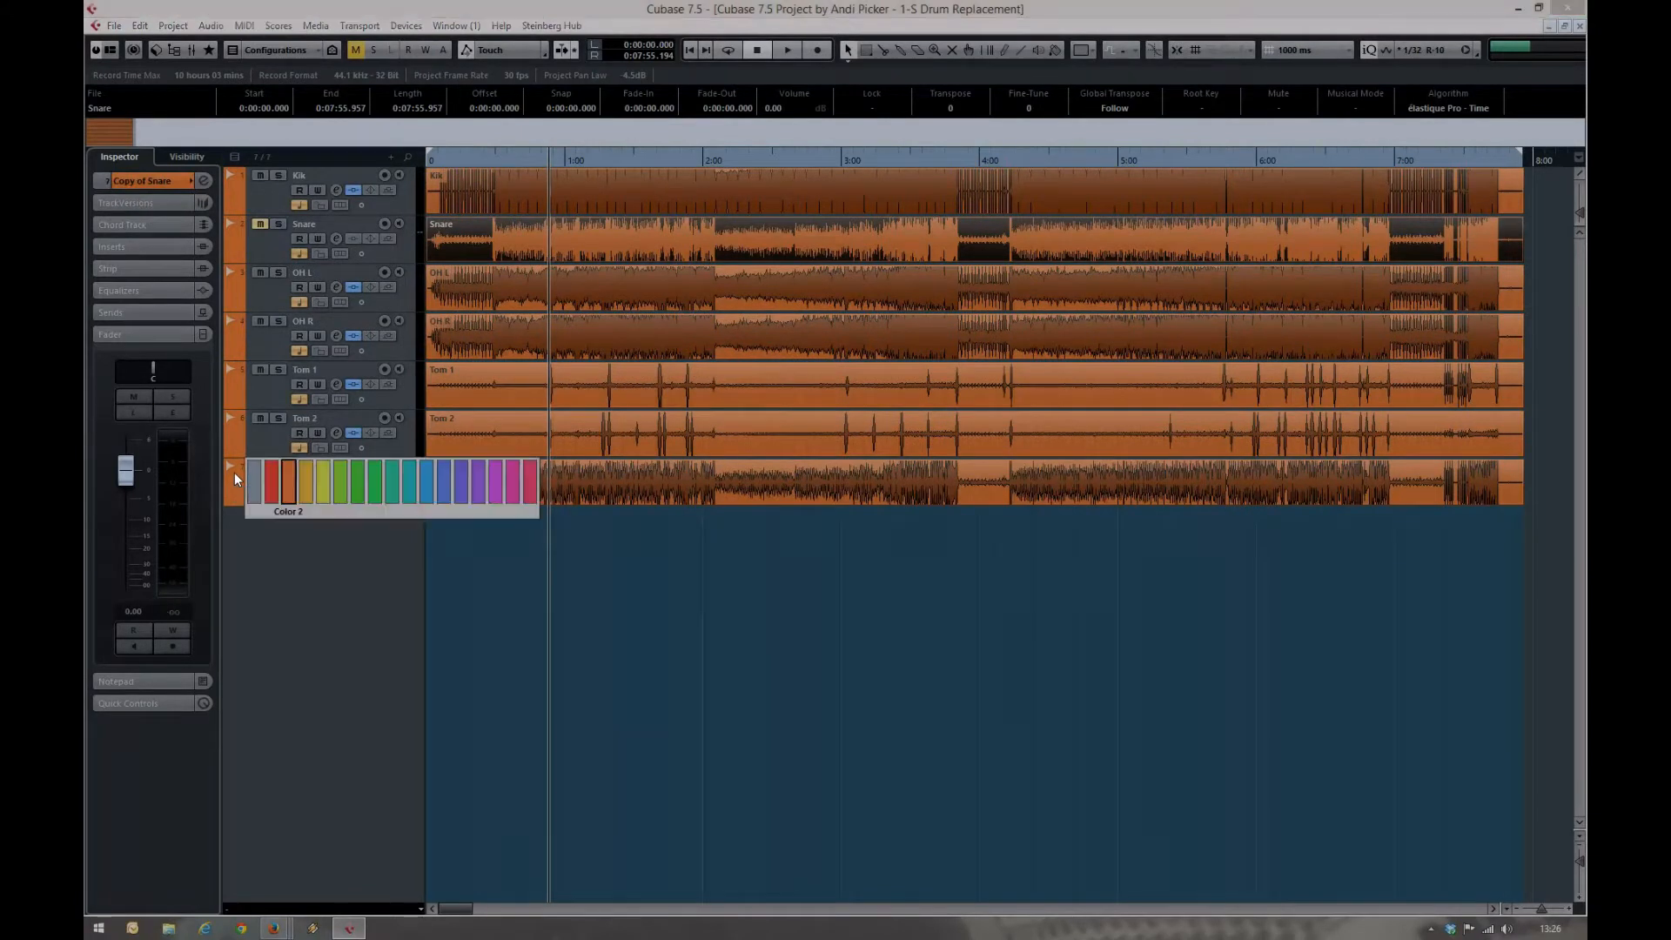
{"action": "left_click", "coordinate": [360, 489]}
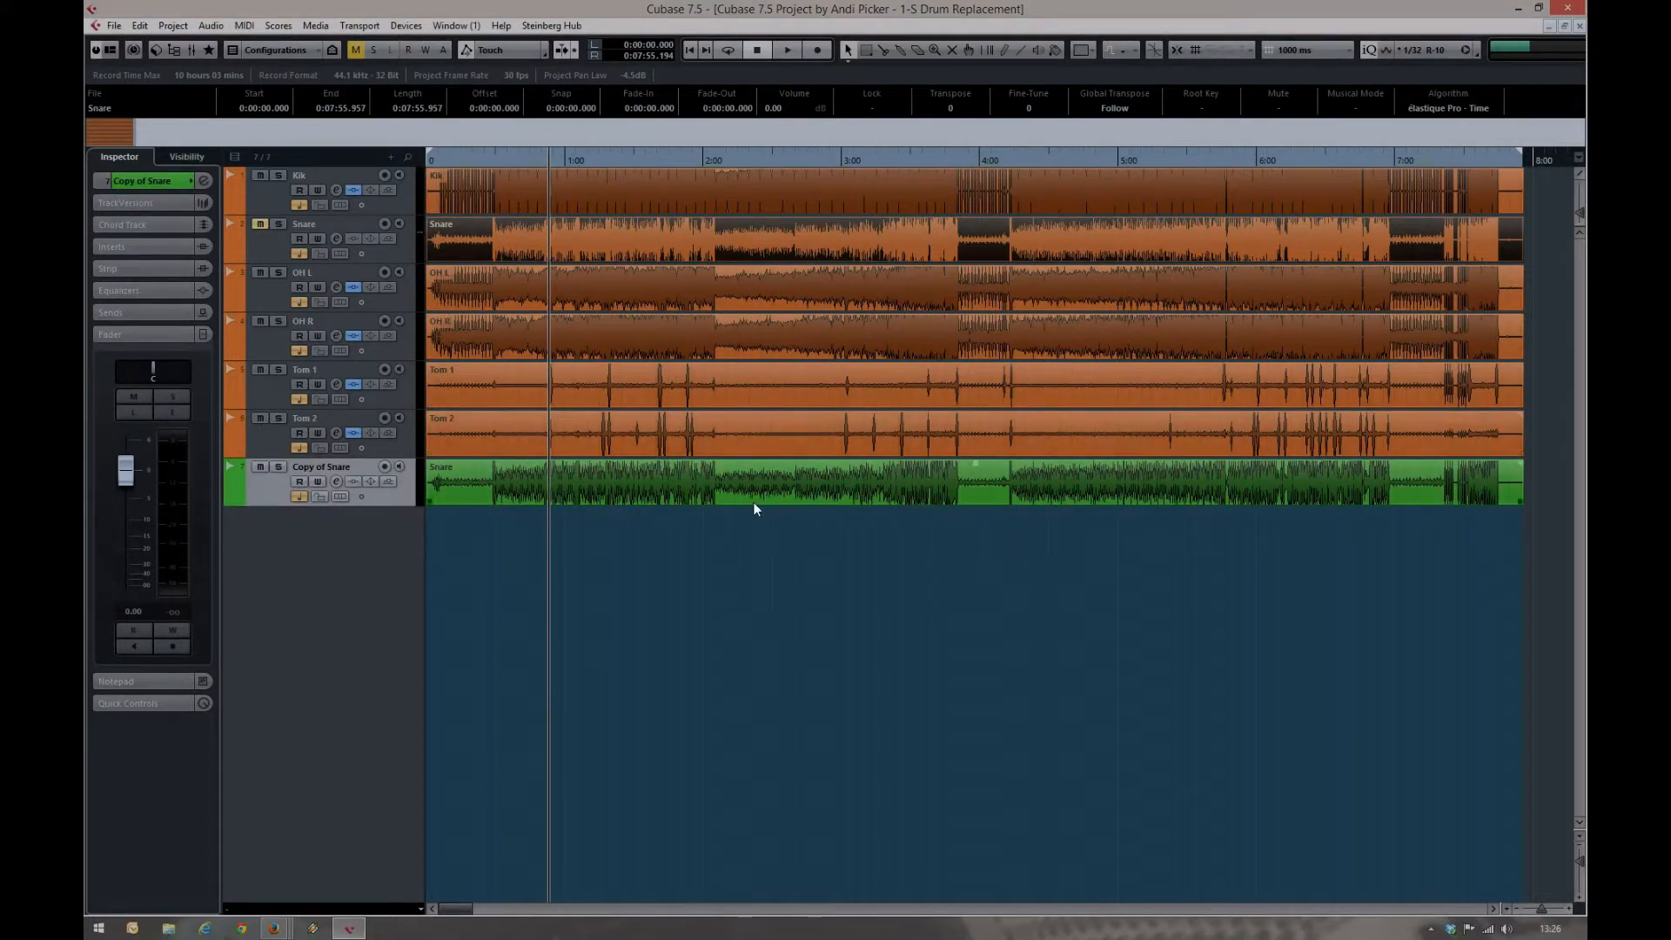
{"action": "double_click", "coordinate": [331, 472]}
{"action": "type", "text": "Sna"}
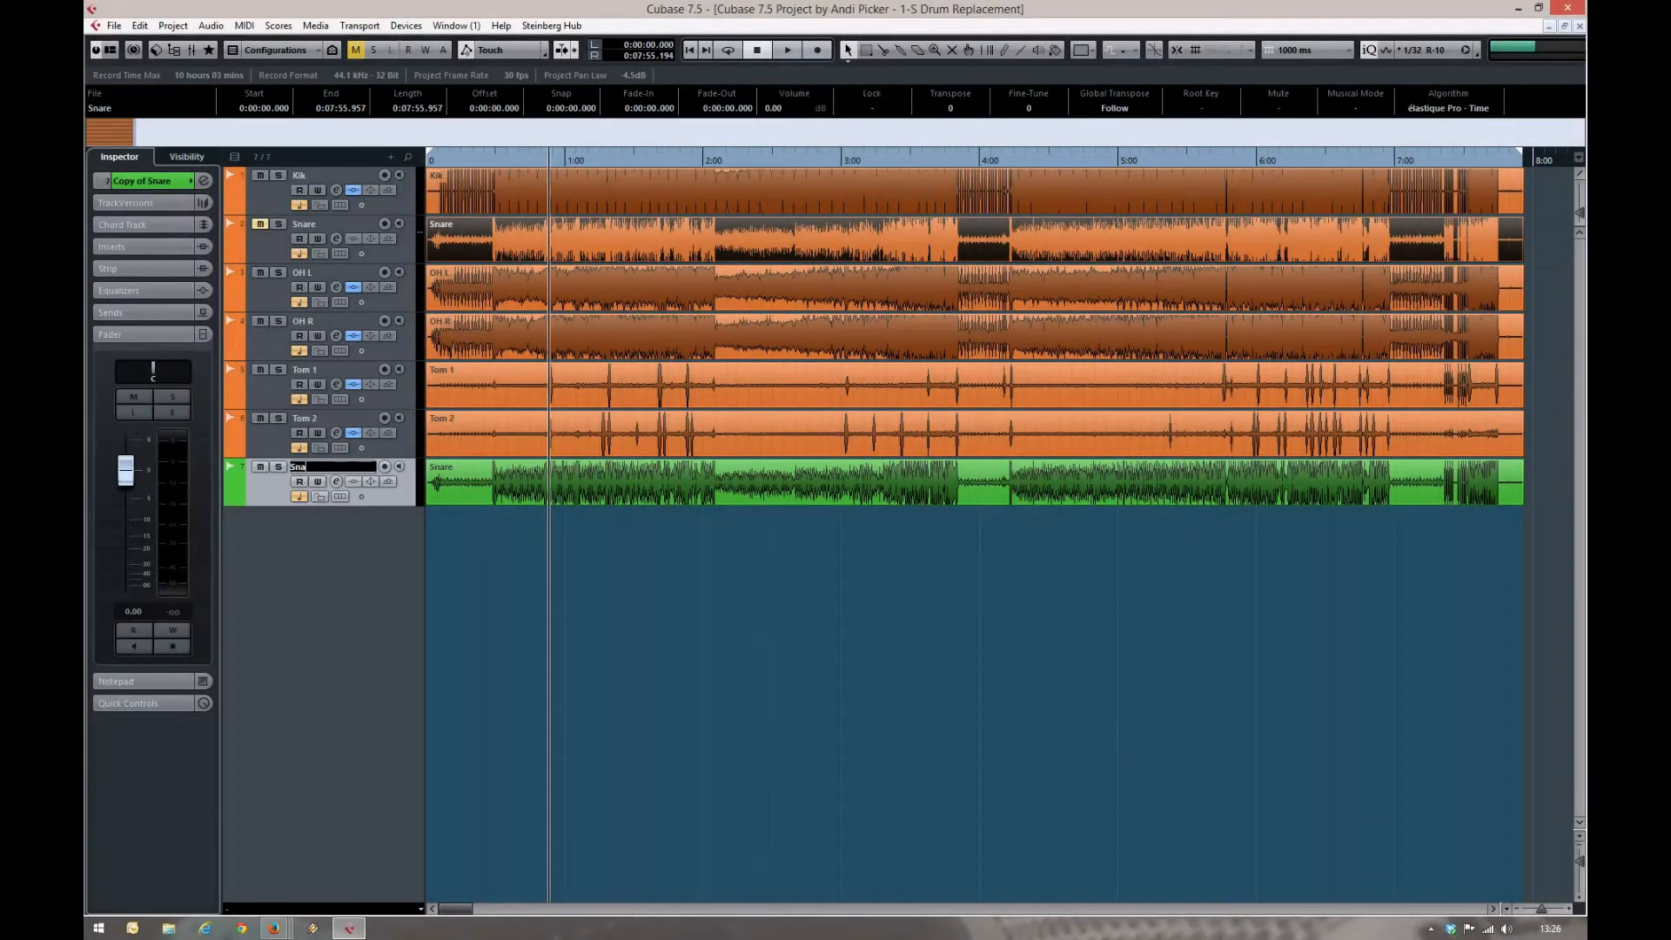
{"action": "type", "text": "re for Midi"}
{"action": "key", "text": "Return"}
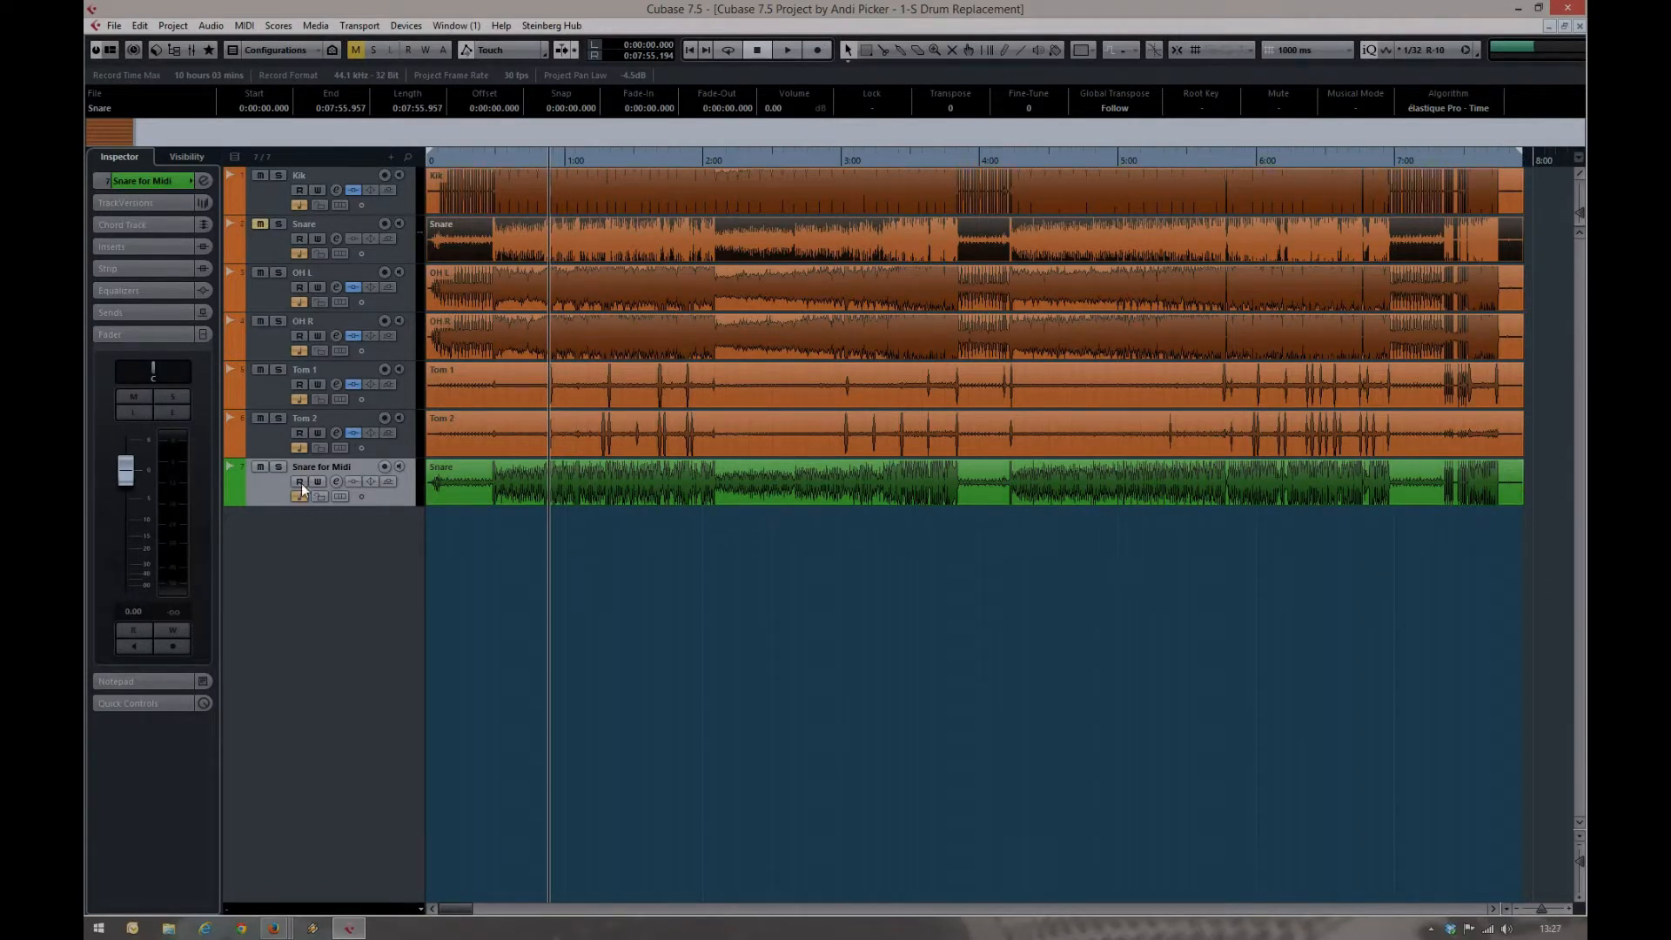
Solo Snare for Midi during playback and enable its low-cut and high-cut pre filters, with the high cut at about 2.77 kHz
{"action": "left_click", "coordinate": [275, 465]}
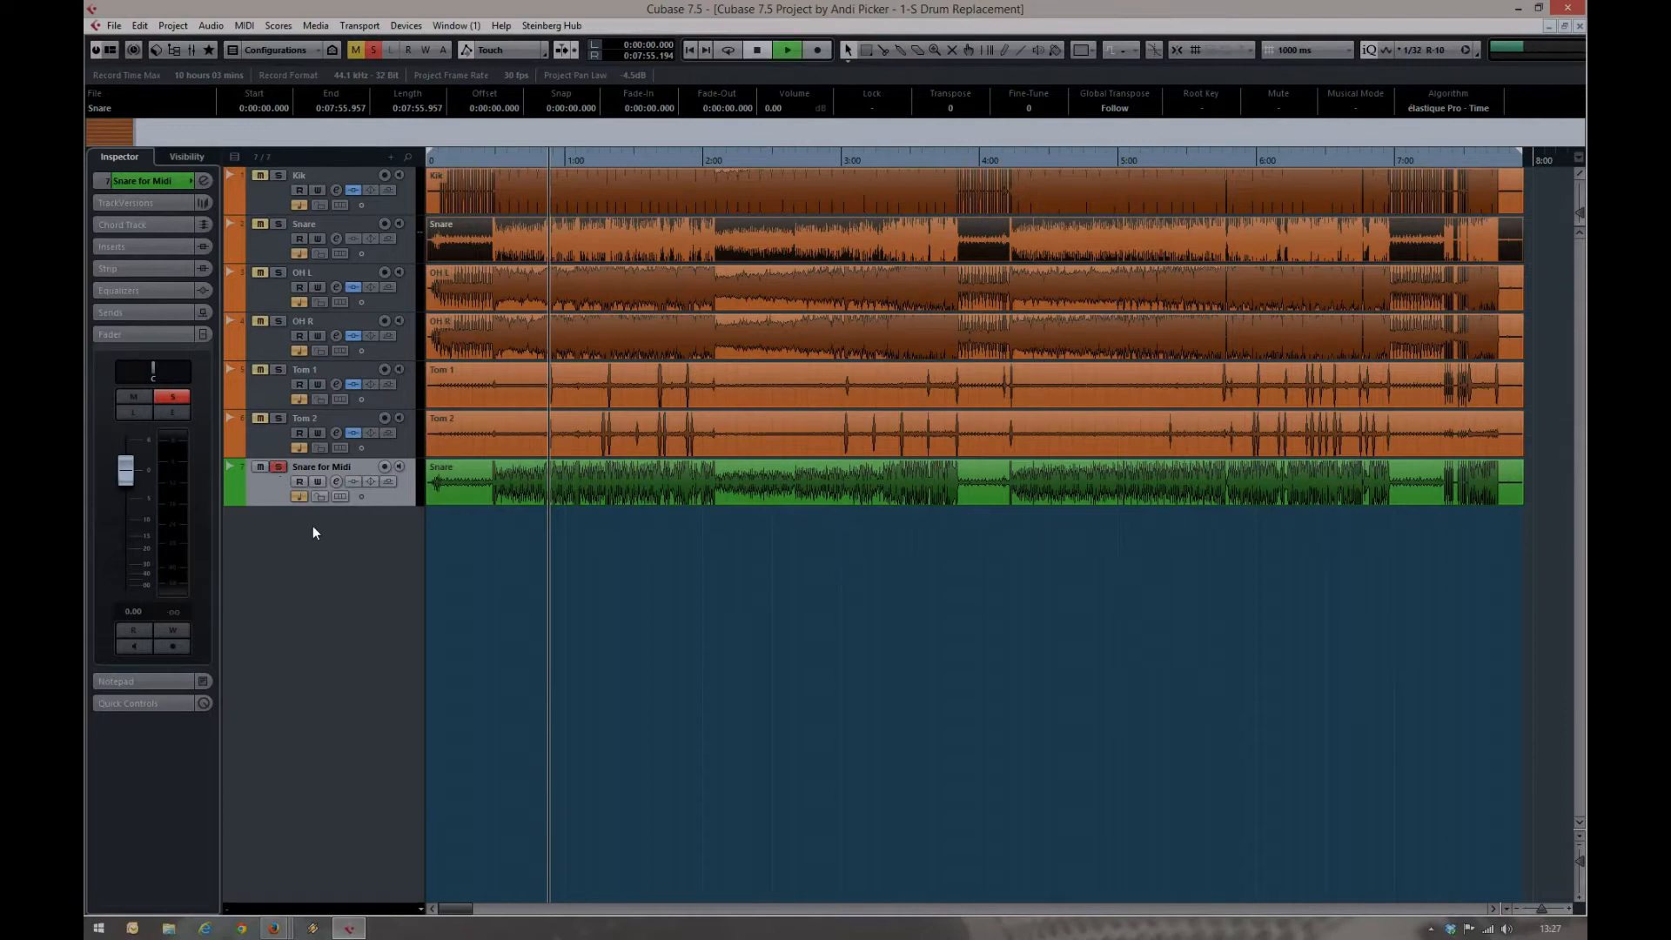
{"action": "key", "text": "space"}
{"action": "left_click", "coordinate": [338, 481]}
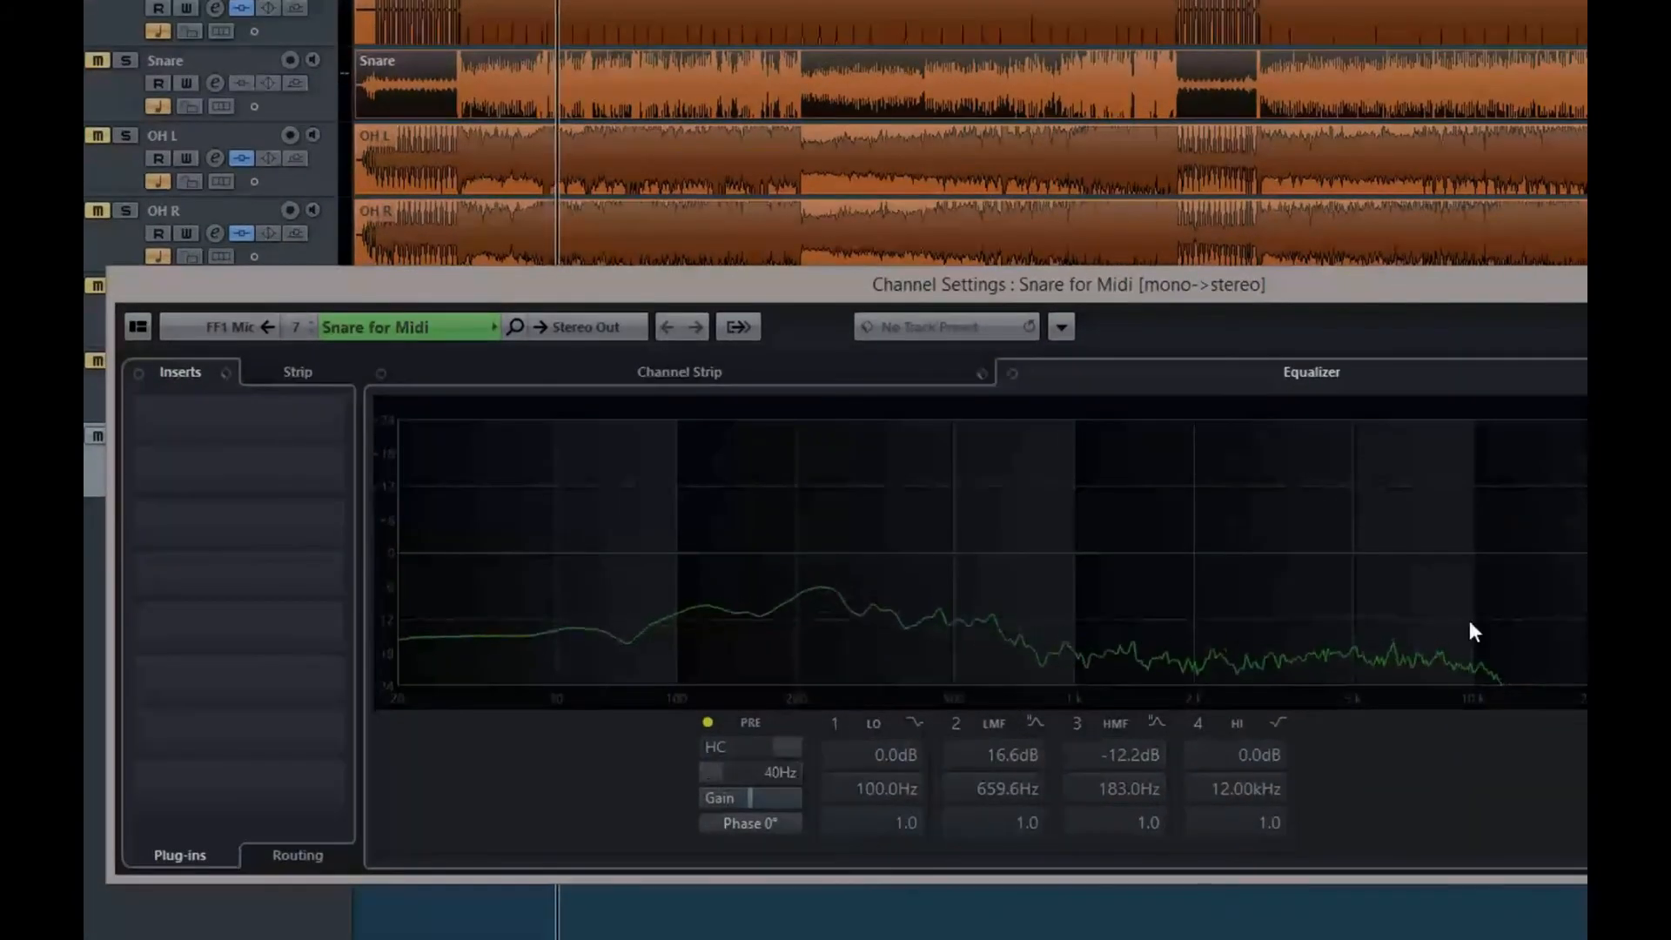
{"action": "left_click", "coordinate": [708, 722]}
{"action": "left_click_drag", "start_coordinate": [719, 773], "coordinate": [752, 748]}
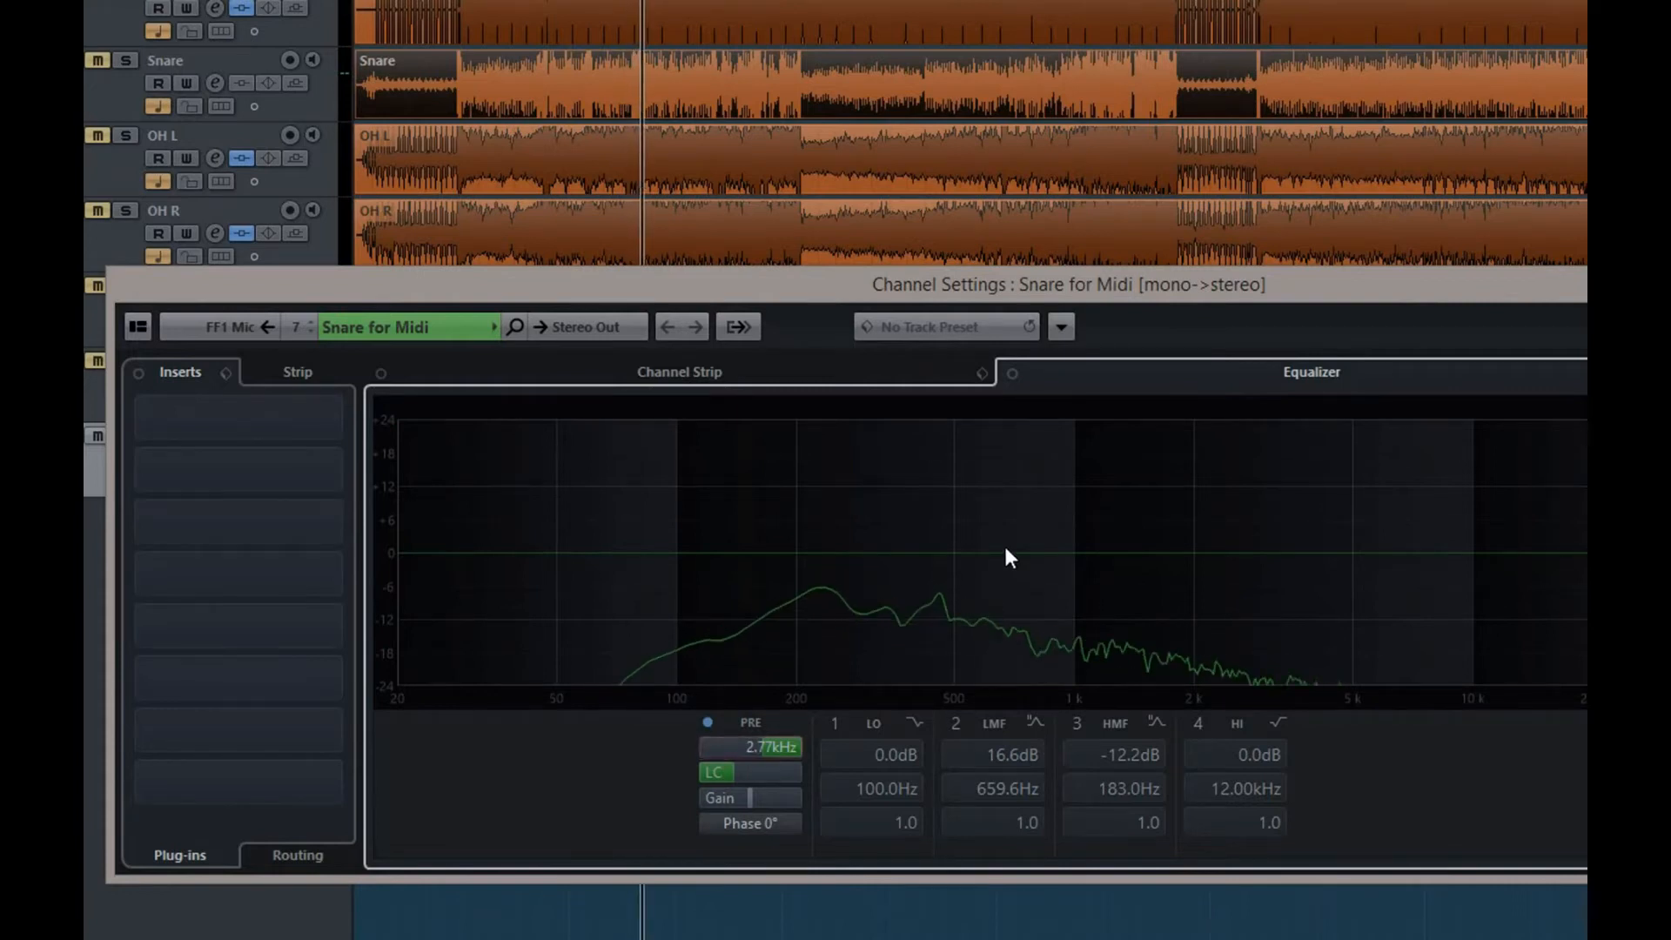
Boost EQ band 2 of Snare for Midi by about 20.3 dB at 409.6 Hz with a Q of about 5.1
{"action": "left_click_drag", "start_coordinate": [979, 551], "coordinate": [919, 468]}
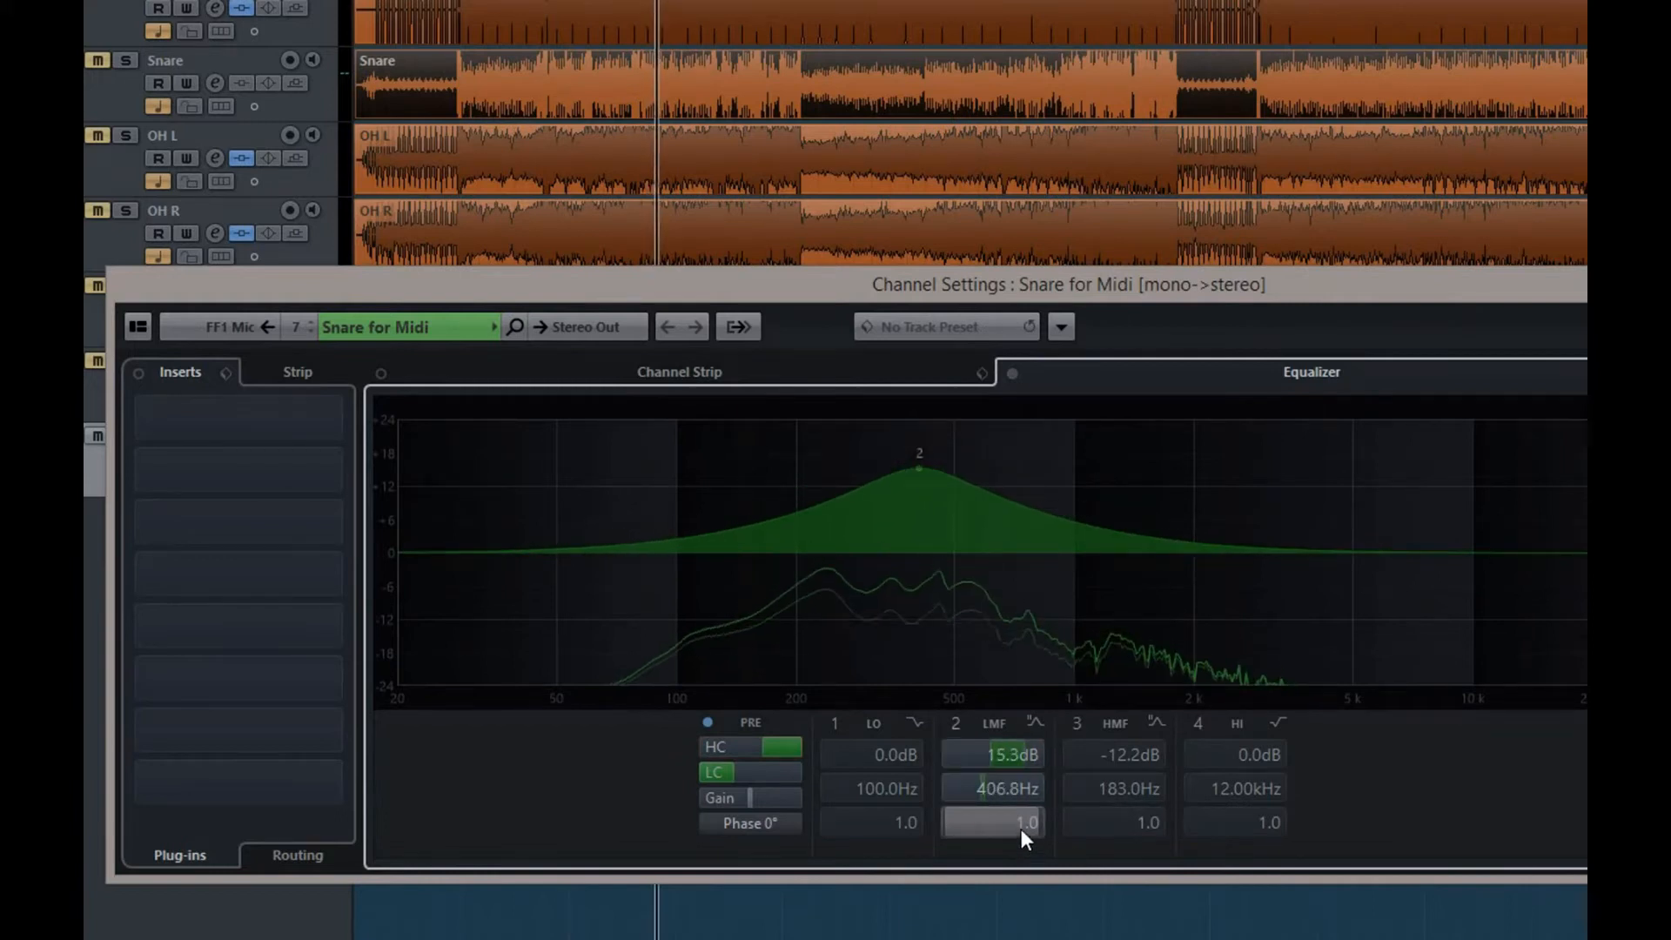
{"action": "left_click_drag", "start_coordinate": [1010, 834], "coordinate": [1055, 818]}
{"action": "mouse_move", "coordinate": [917, 473]}
{"action": "mouse_move", "coordinate": [917, 474]}
{"action": "left_mouse_down"}
{"action": "mouse_move", "coordinate": [880, 448]}
{"action": "mouse_move", "coordinate": [867, 458]}
{"action": "mouse_move", "coordinate": [897, 467]}
{"action": "mouse_move", "coordinate": [886, 437]}
{"action": "mouse_move", "coordinate": [921, 441]}
{"action": "left_mouse_up"}
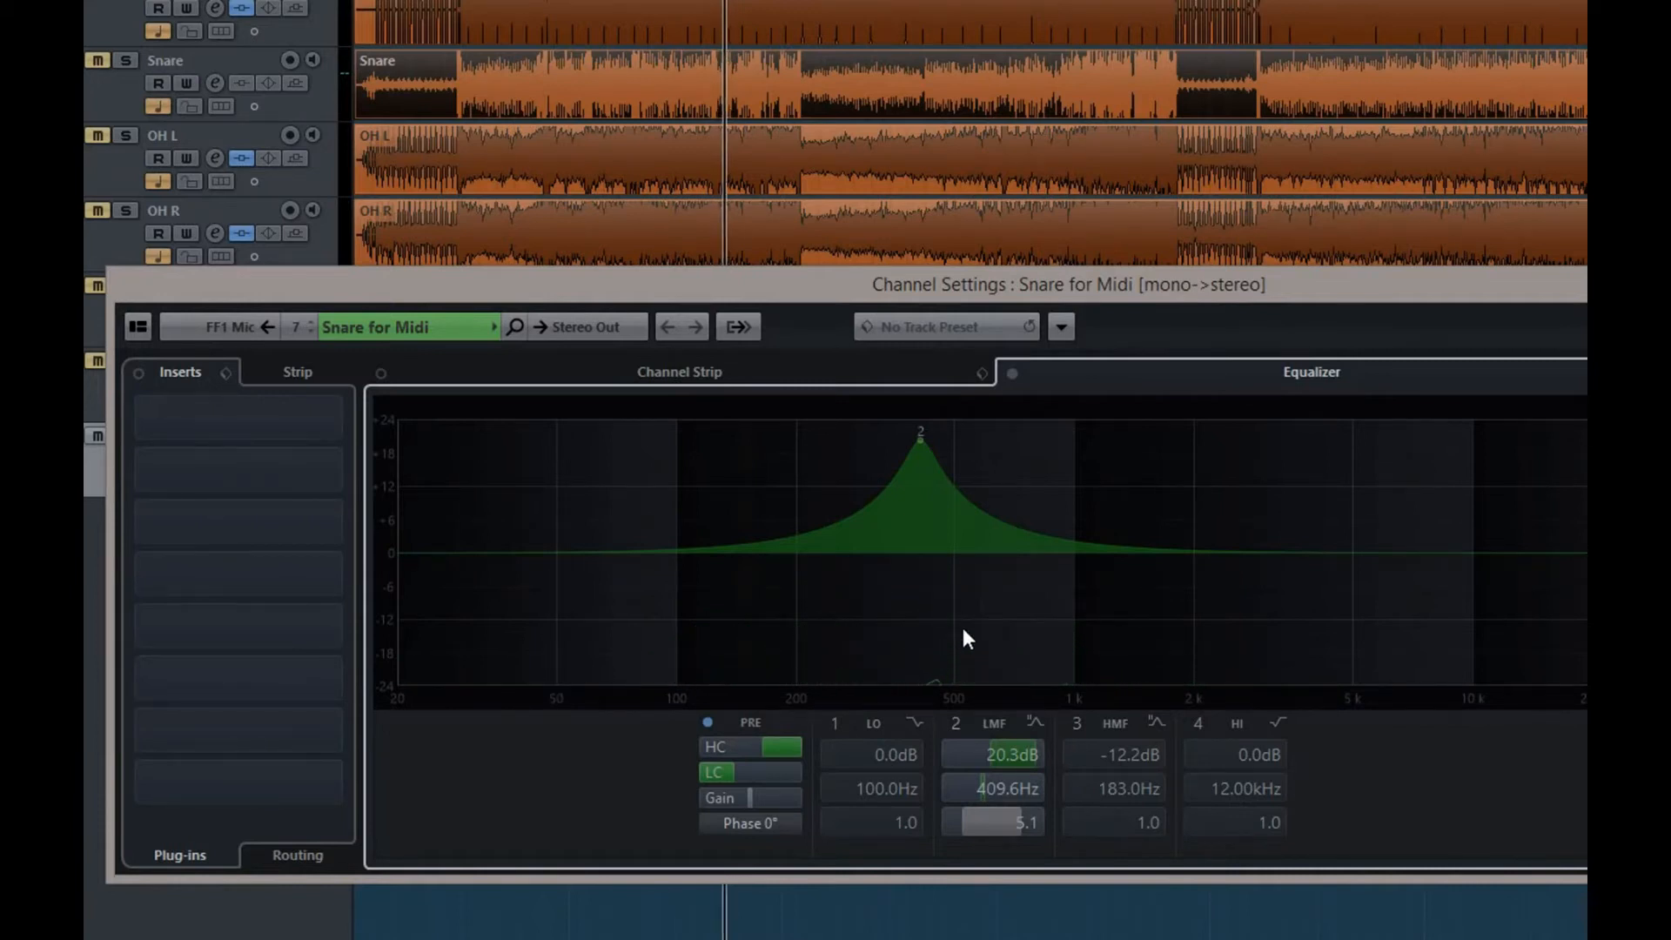
Load the Gate dynamics effect into insert slot 8 of Snare for Midi and show its settings during playback
{"action": "key", "text": "space"}
{"action": "left_click", "coordinate": [342, 783]}
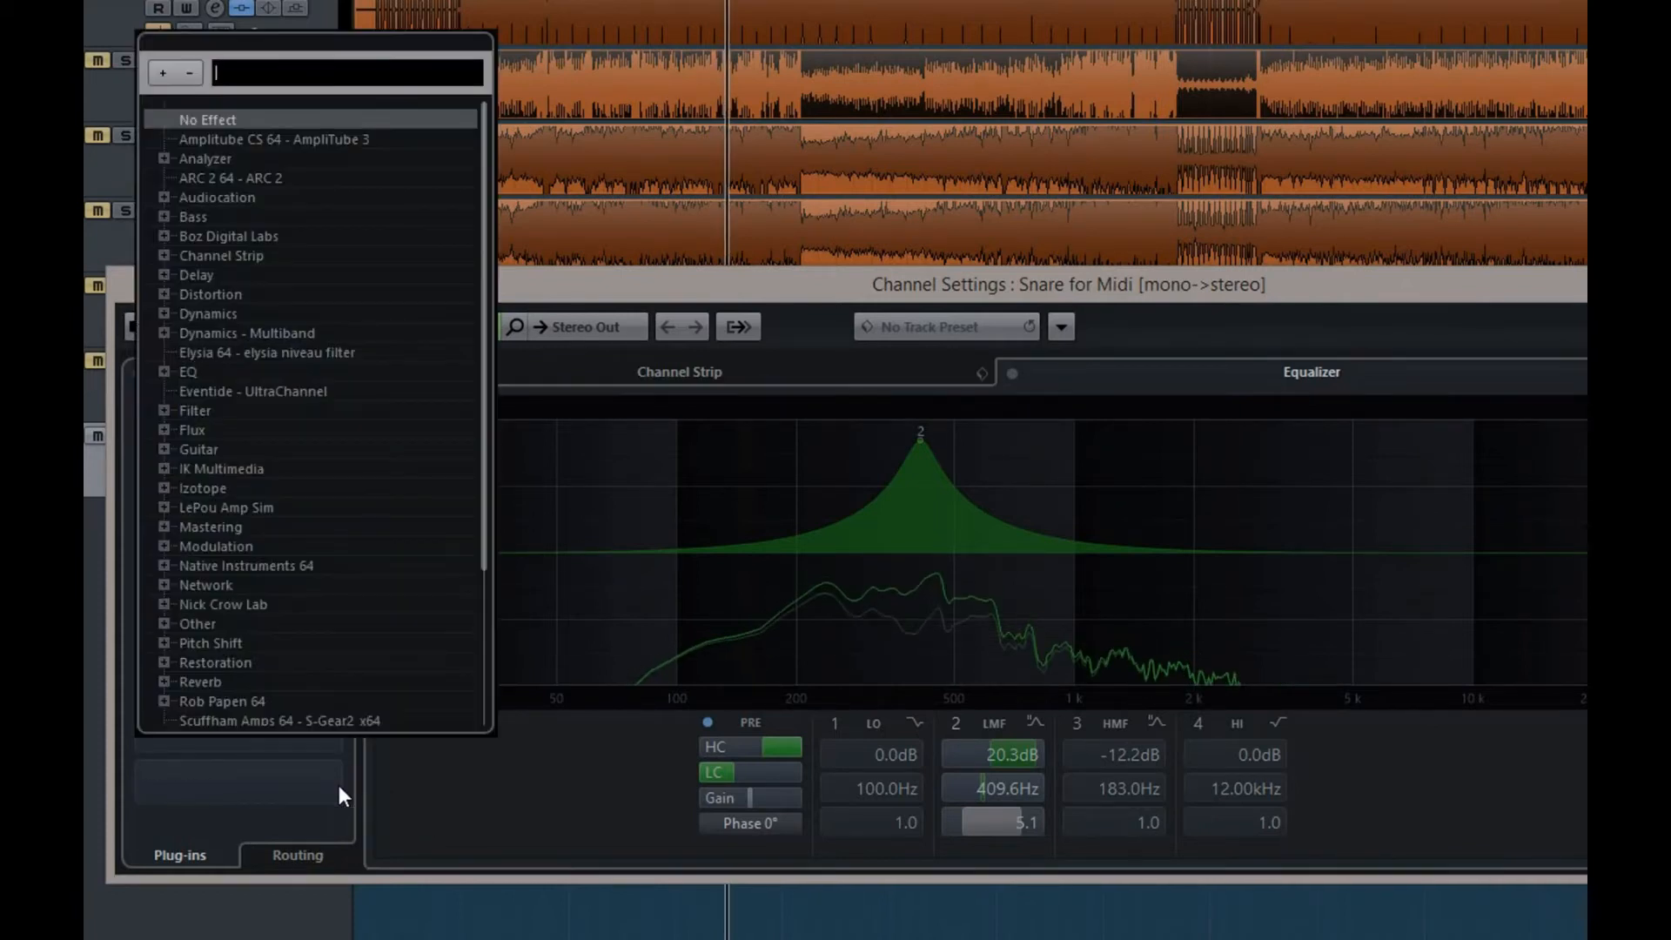
{"action": "left_click", "coordinate": [164, 314]}
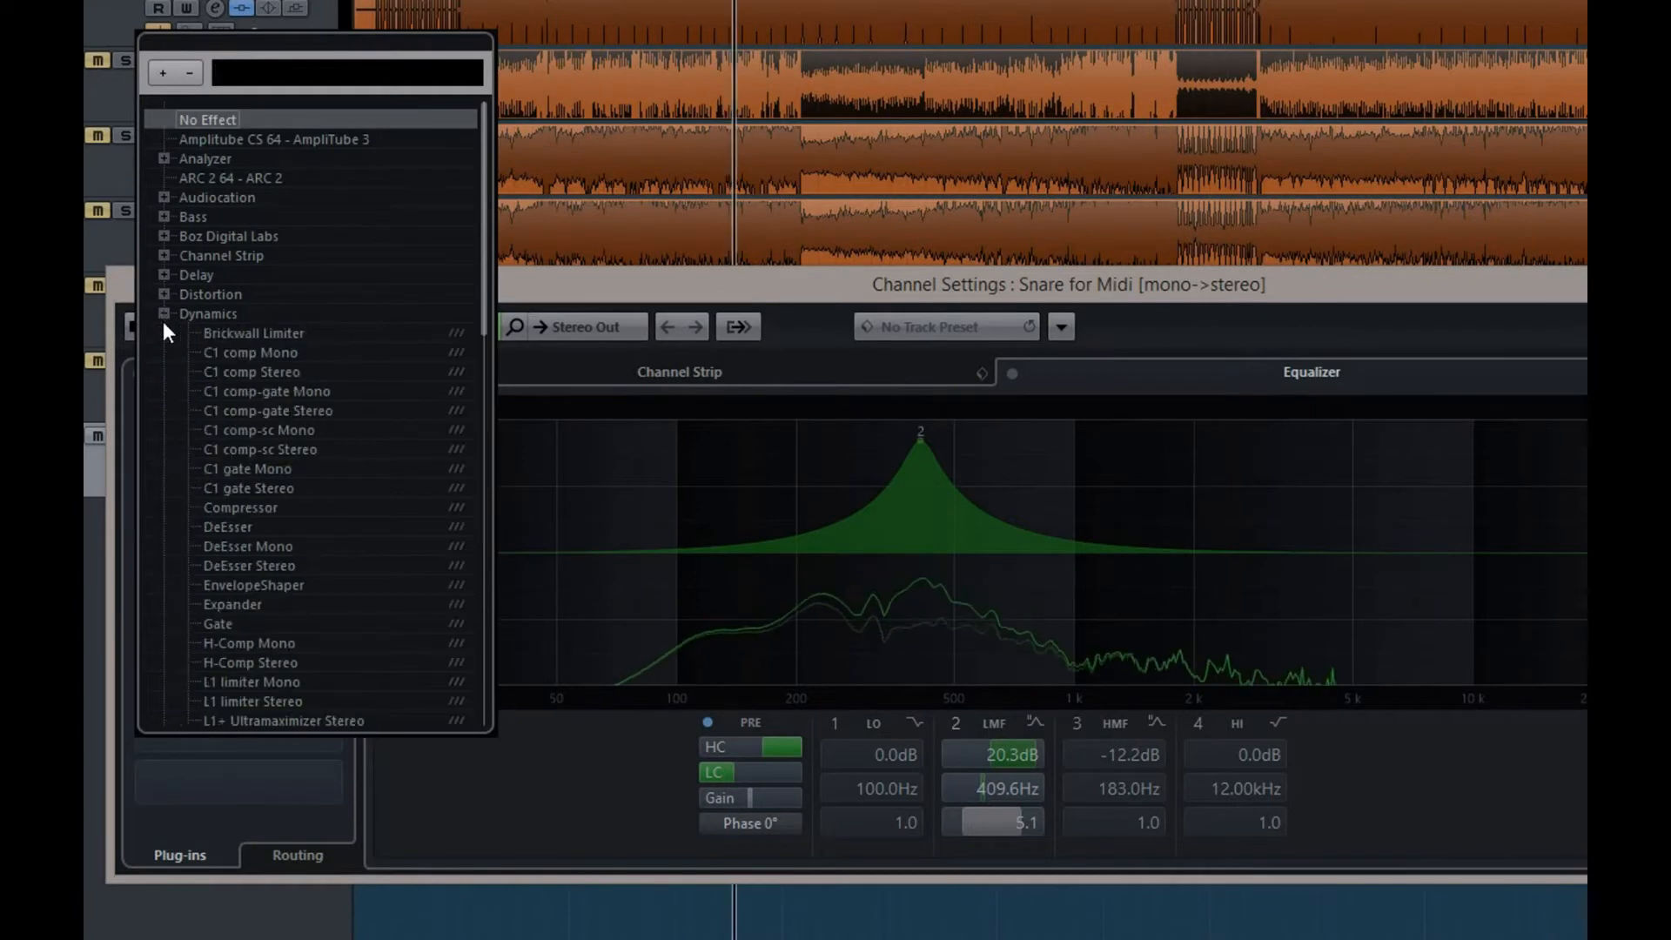
{"action": "left_click", "coordinate": [226, 621]}
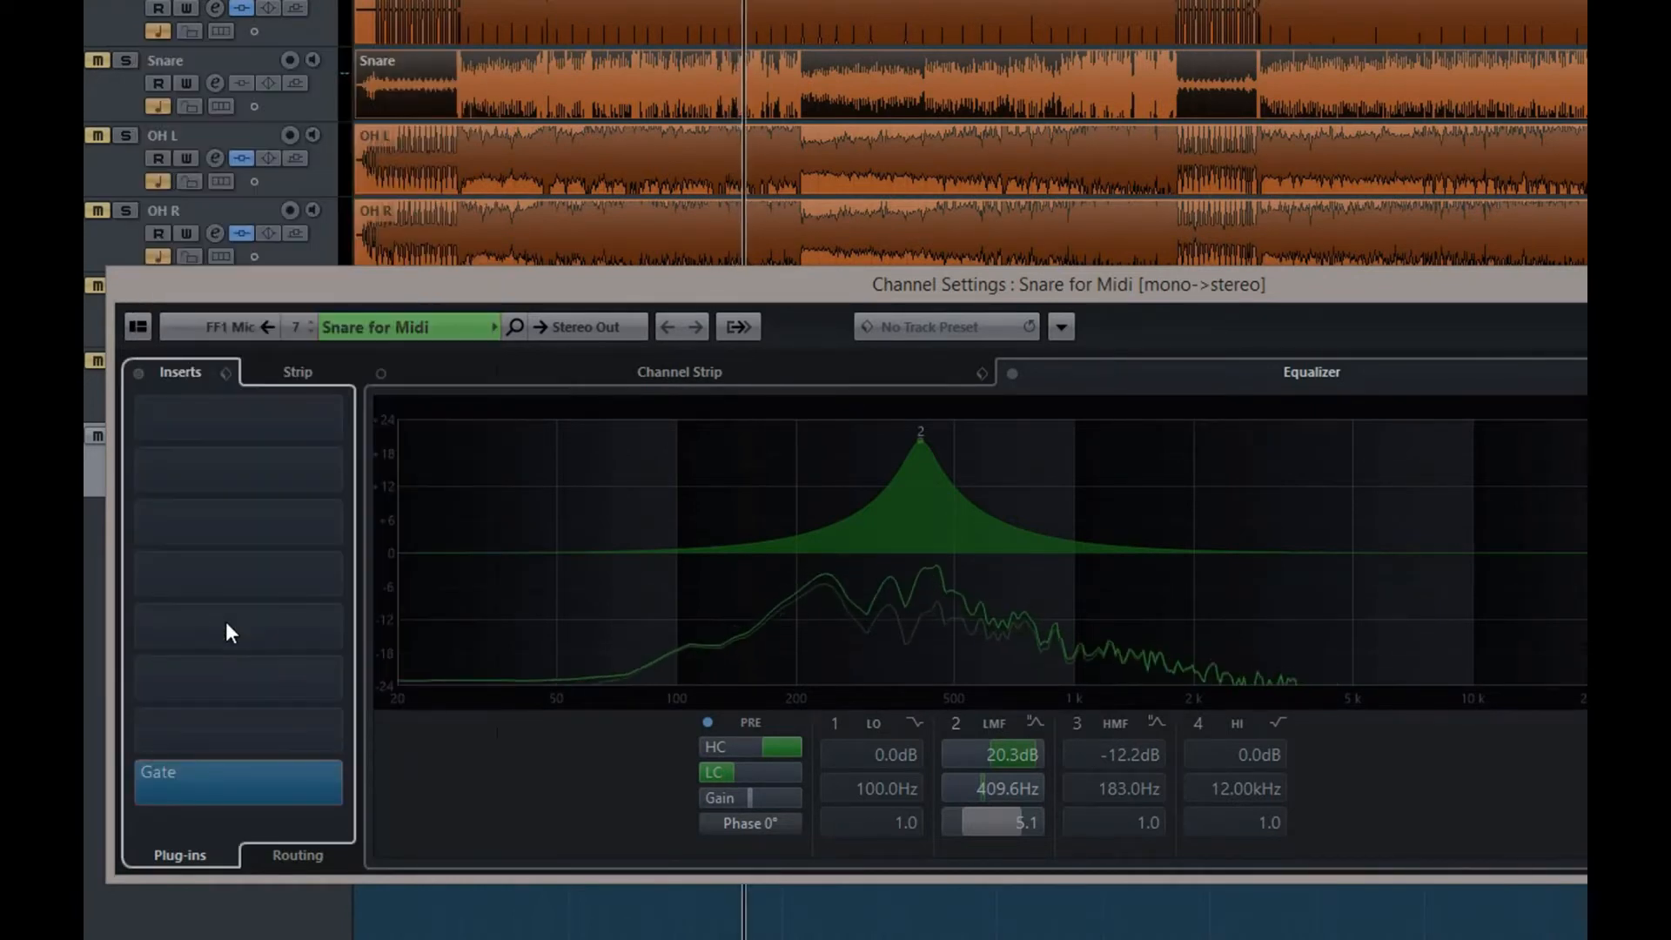
{"action": "left_click", "coordinate": [232, 777]}
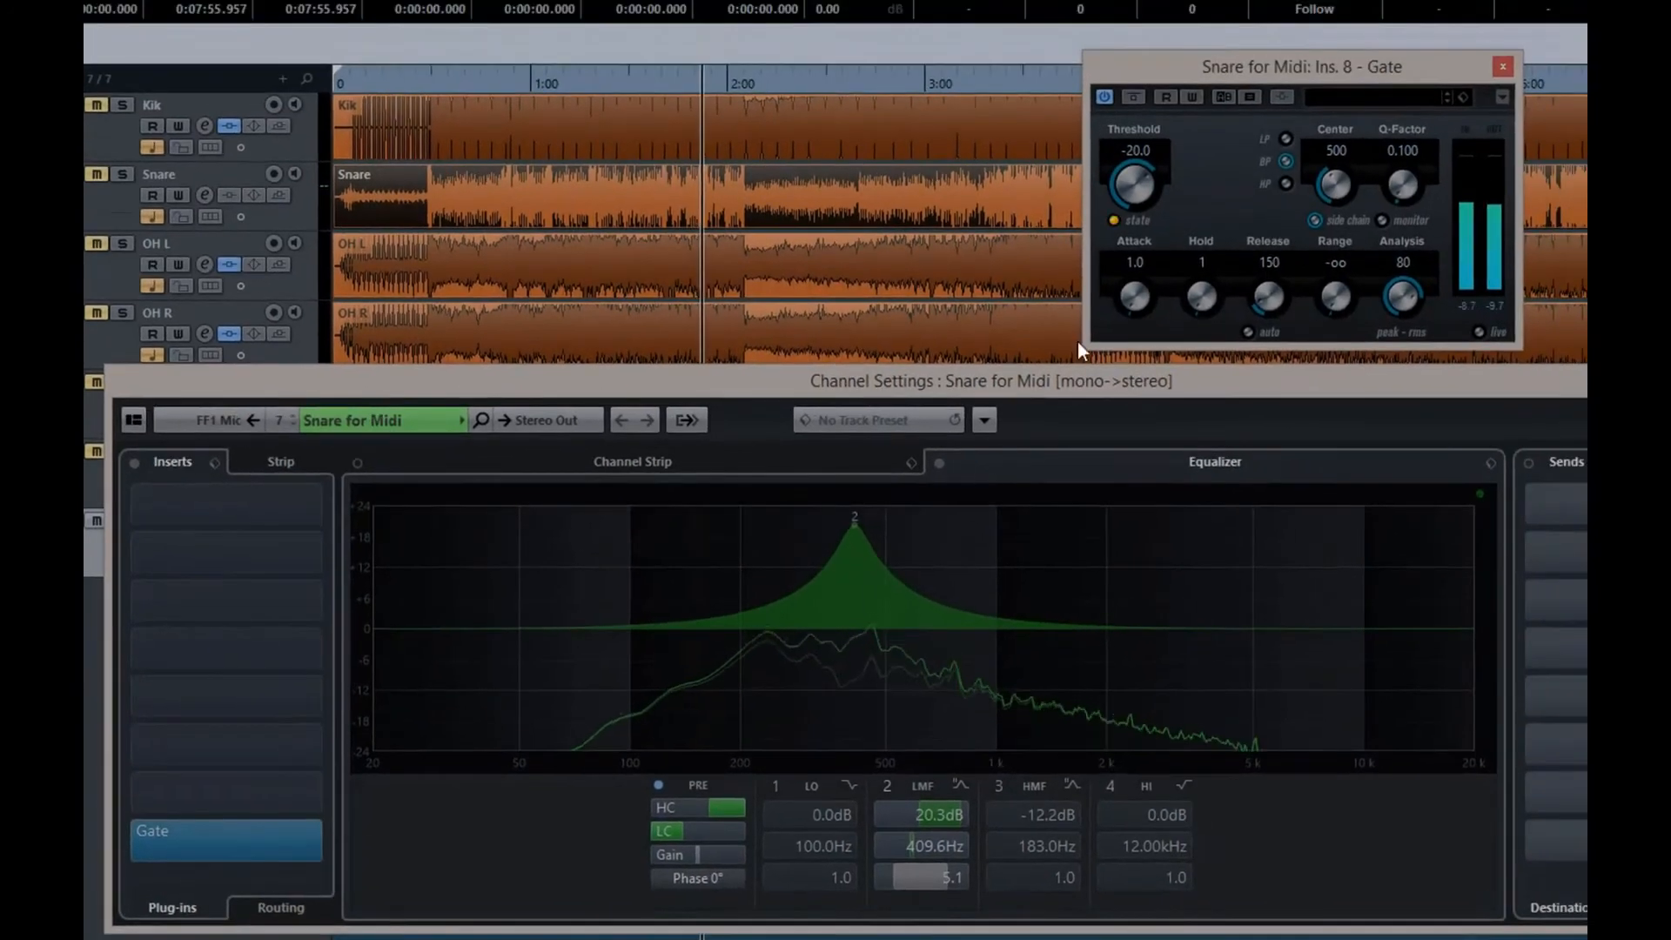
Set the gate's side-chain filter center frequency to 409
{"action": "mouse_move", "coordinate": [860, 519]}
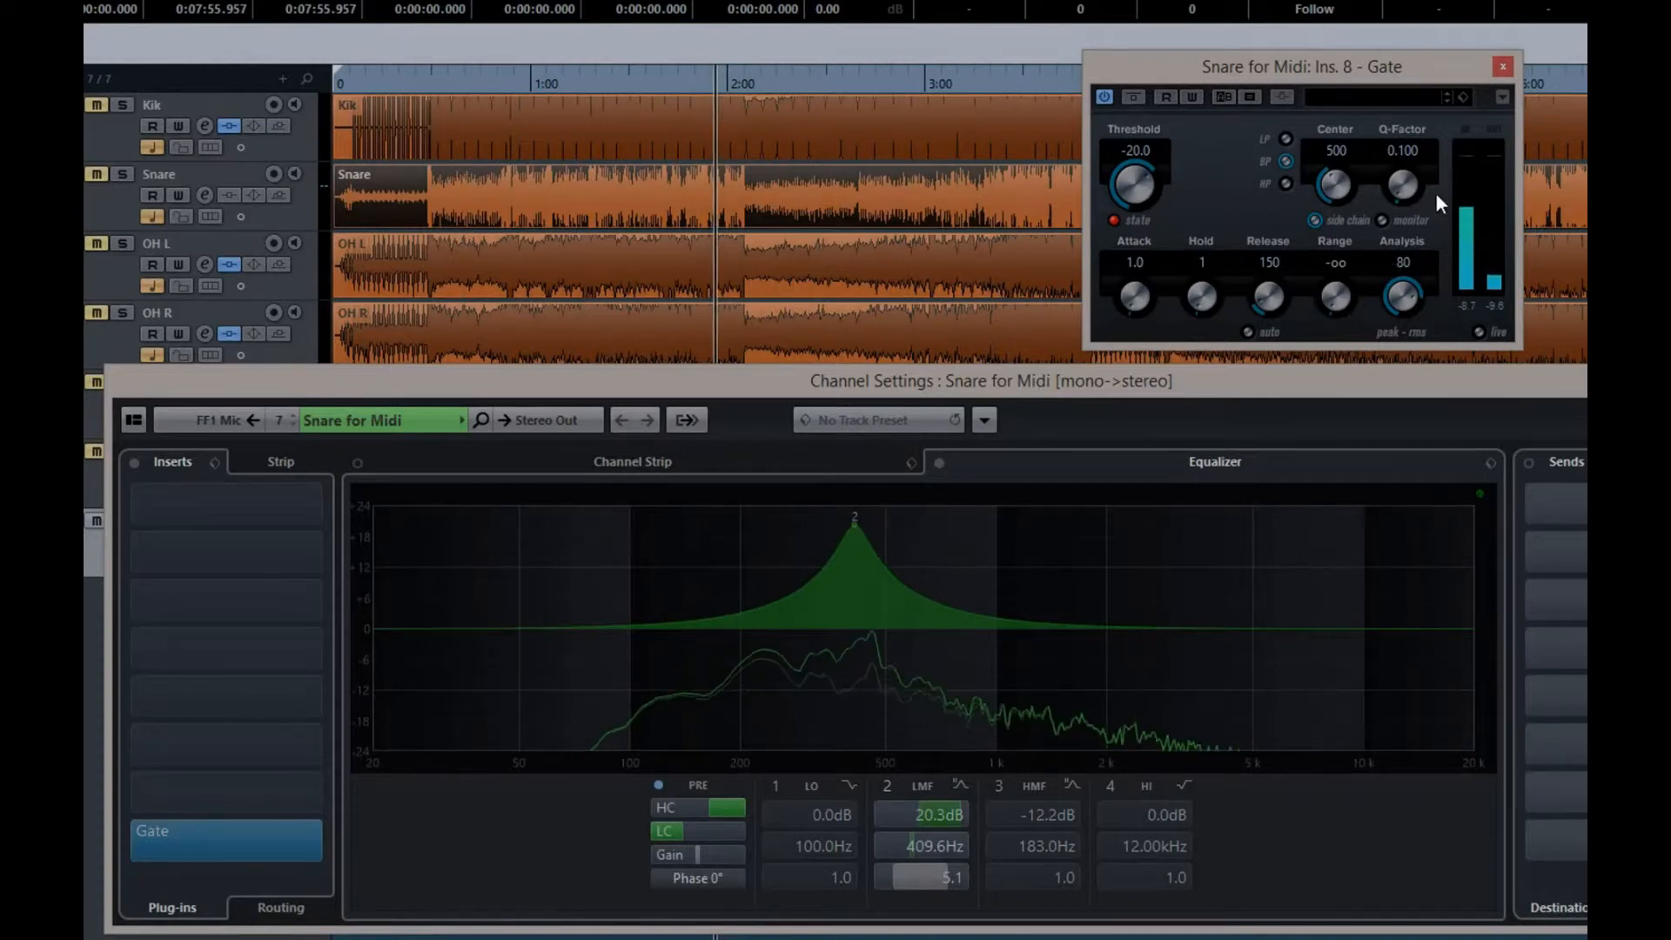
{"action": "left_click", "coordinate": [1335, 150]}
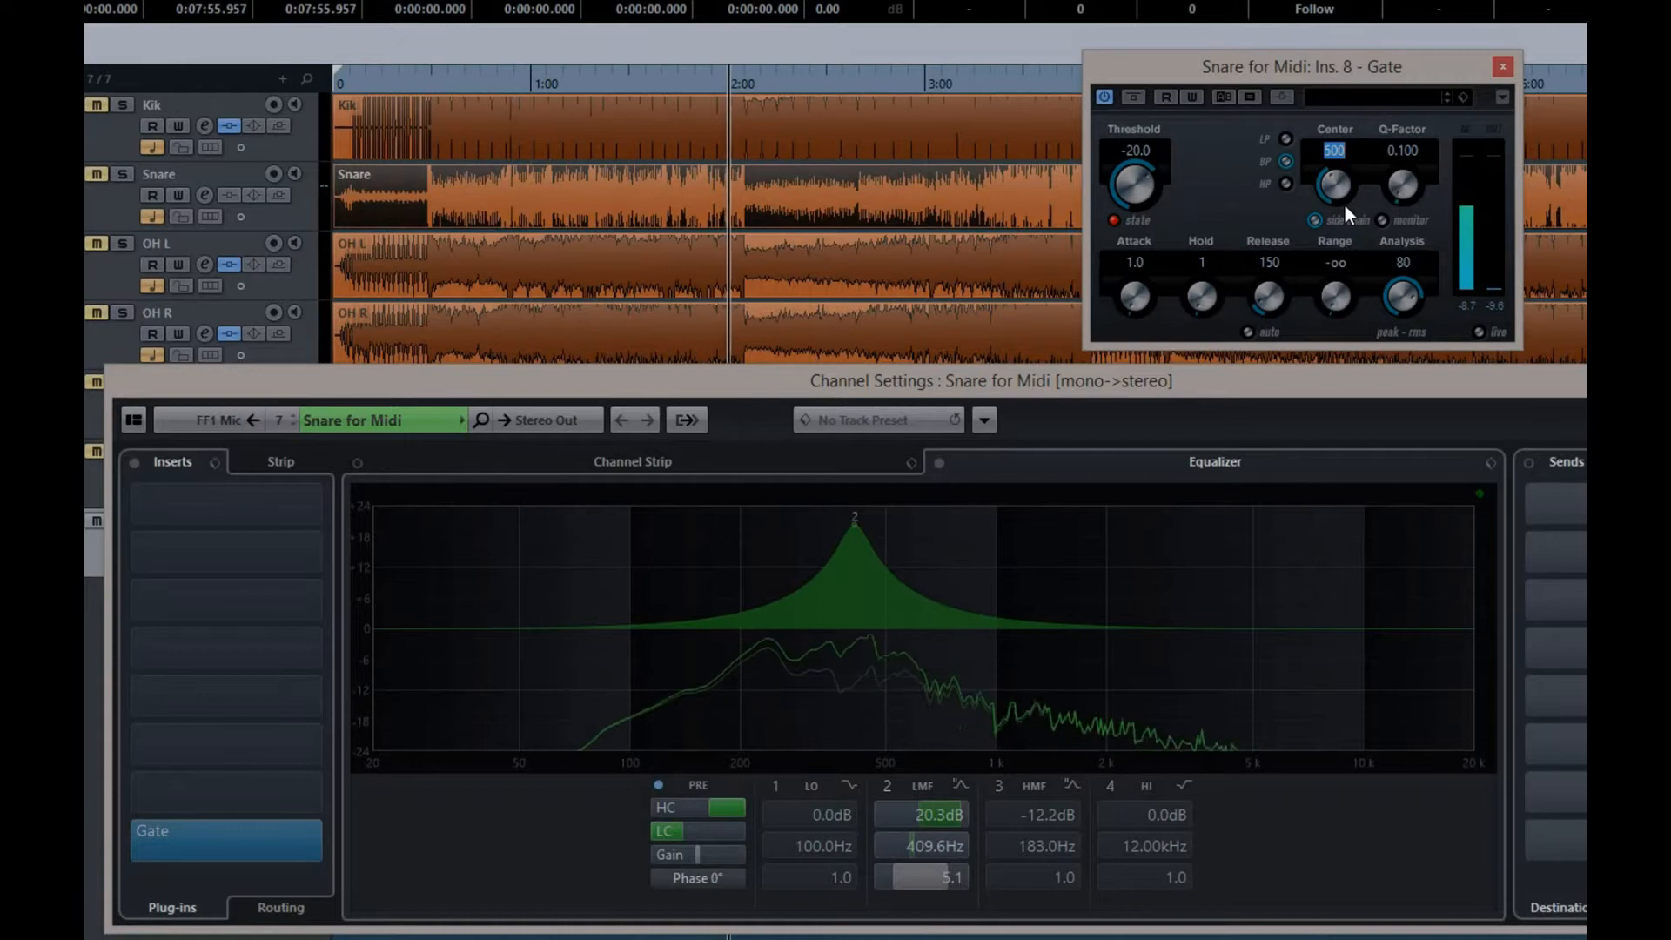
{"action": "type", "text": "409"}
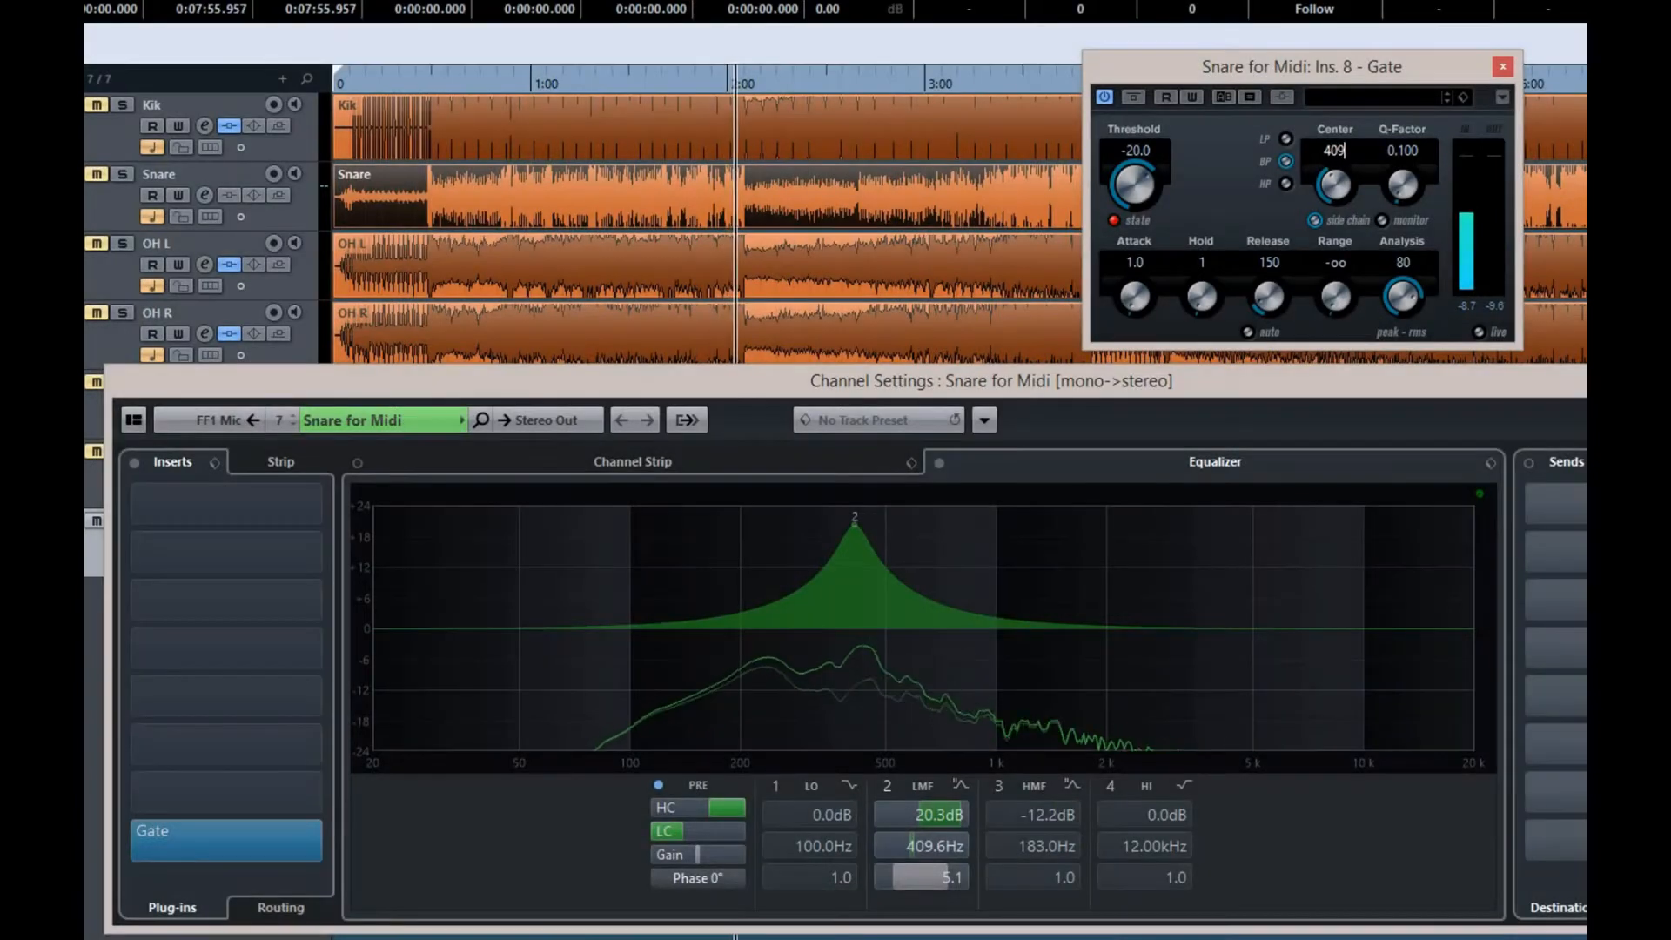
{"action": "key", "text": "Return"}
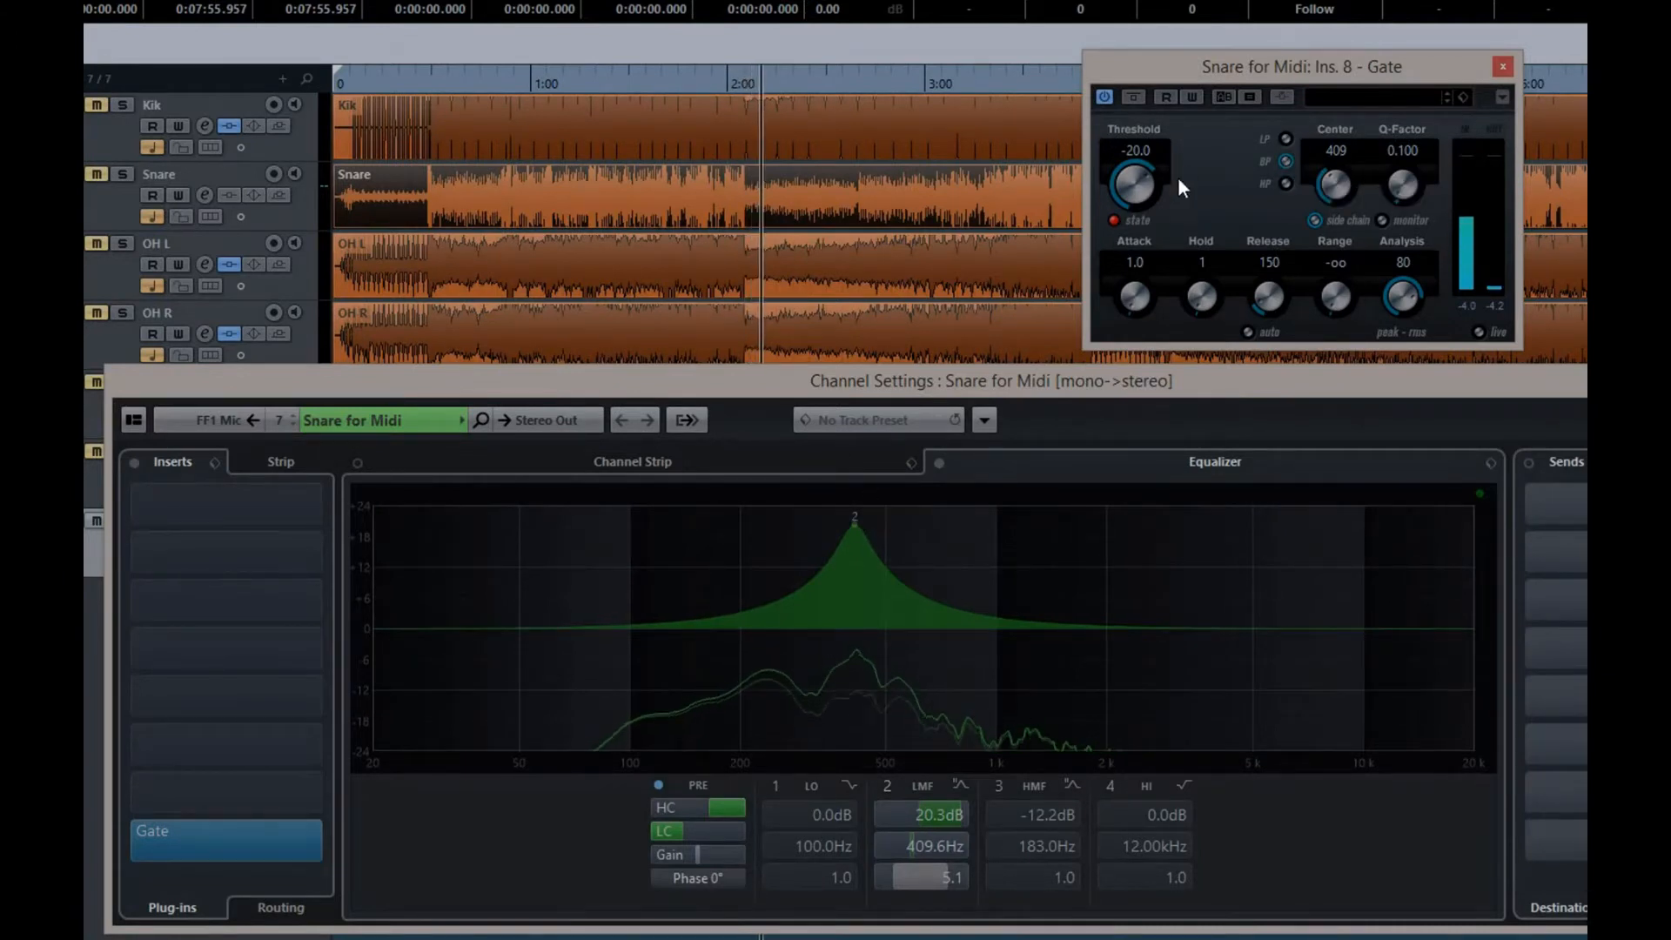
Lower the gate's threshold to about -46.7 and cut EQ band 3 by about 14.2 dB at 904 Hz
{"action": "left_click_drag", "start_coordinate": [1130, 183], "coordinate": [1124, 290]}
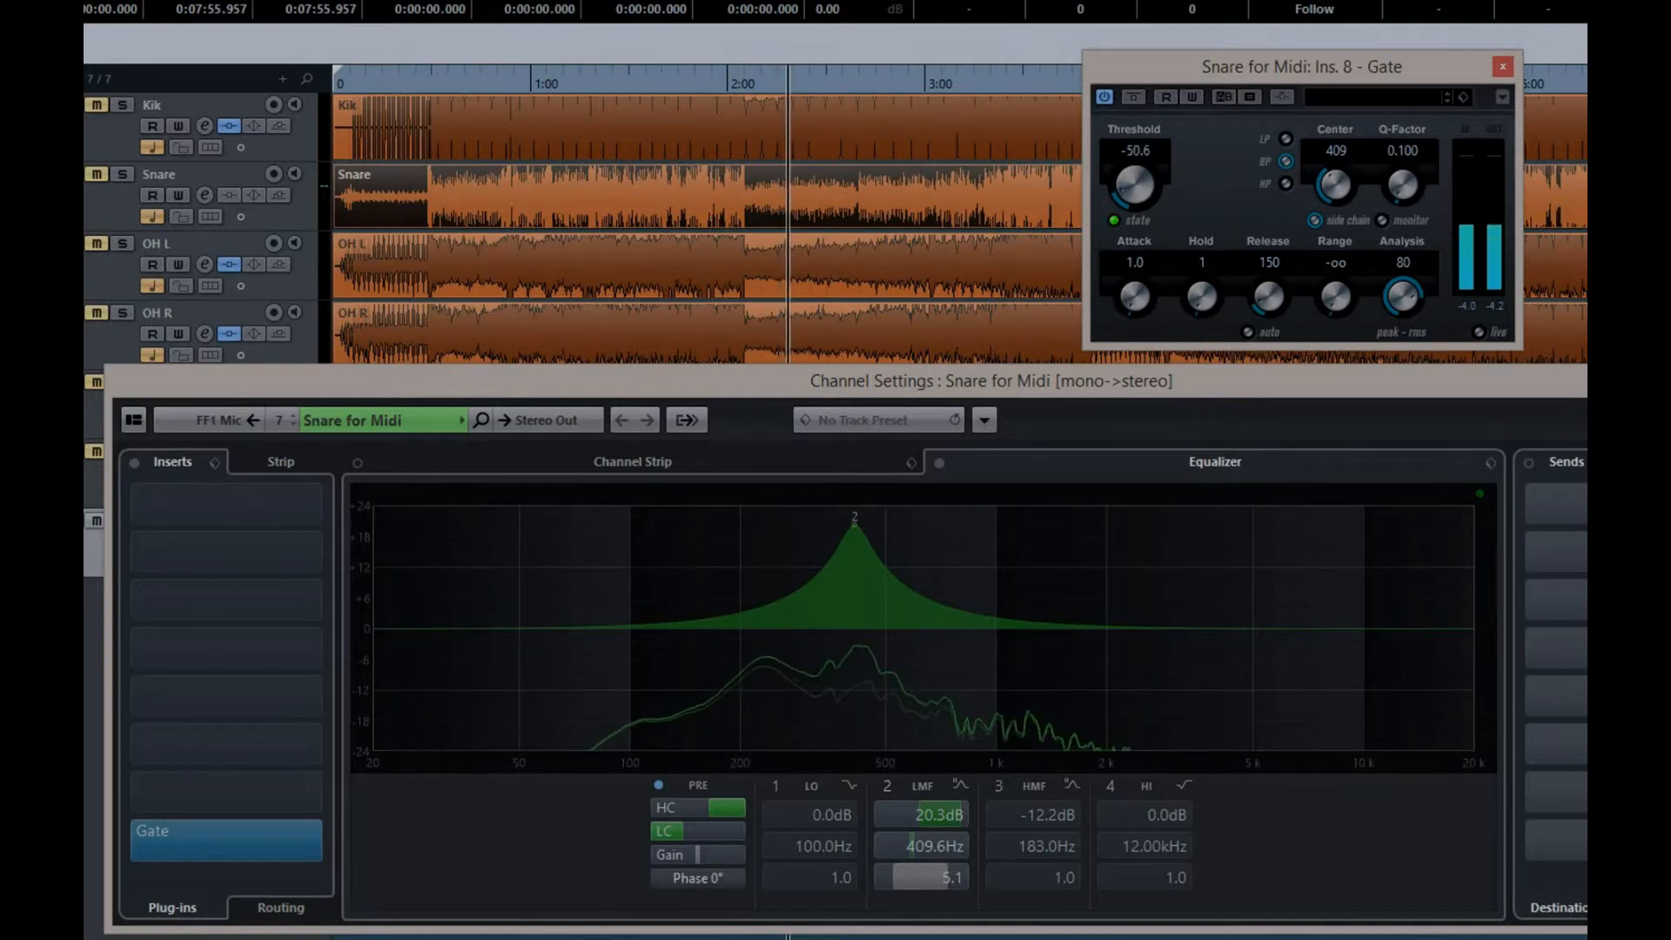
{"action": "left_click_drag", "start_coordinate": [1126, 190], "coordinate": [1111, 160]}
{"action": "left_click_drag", "start_coordinate": [1099, 634], "coordinate": [979, 700]}
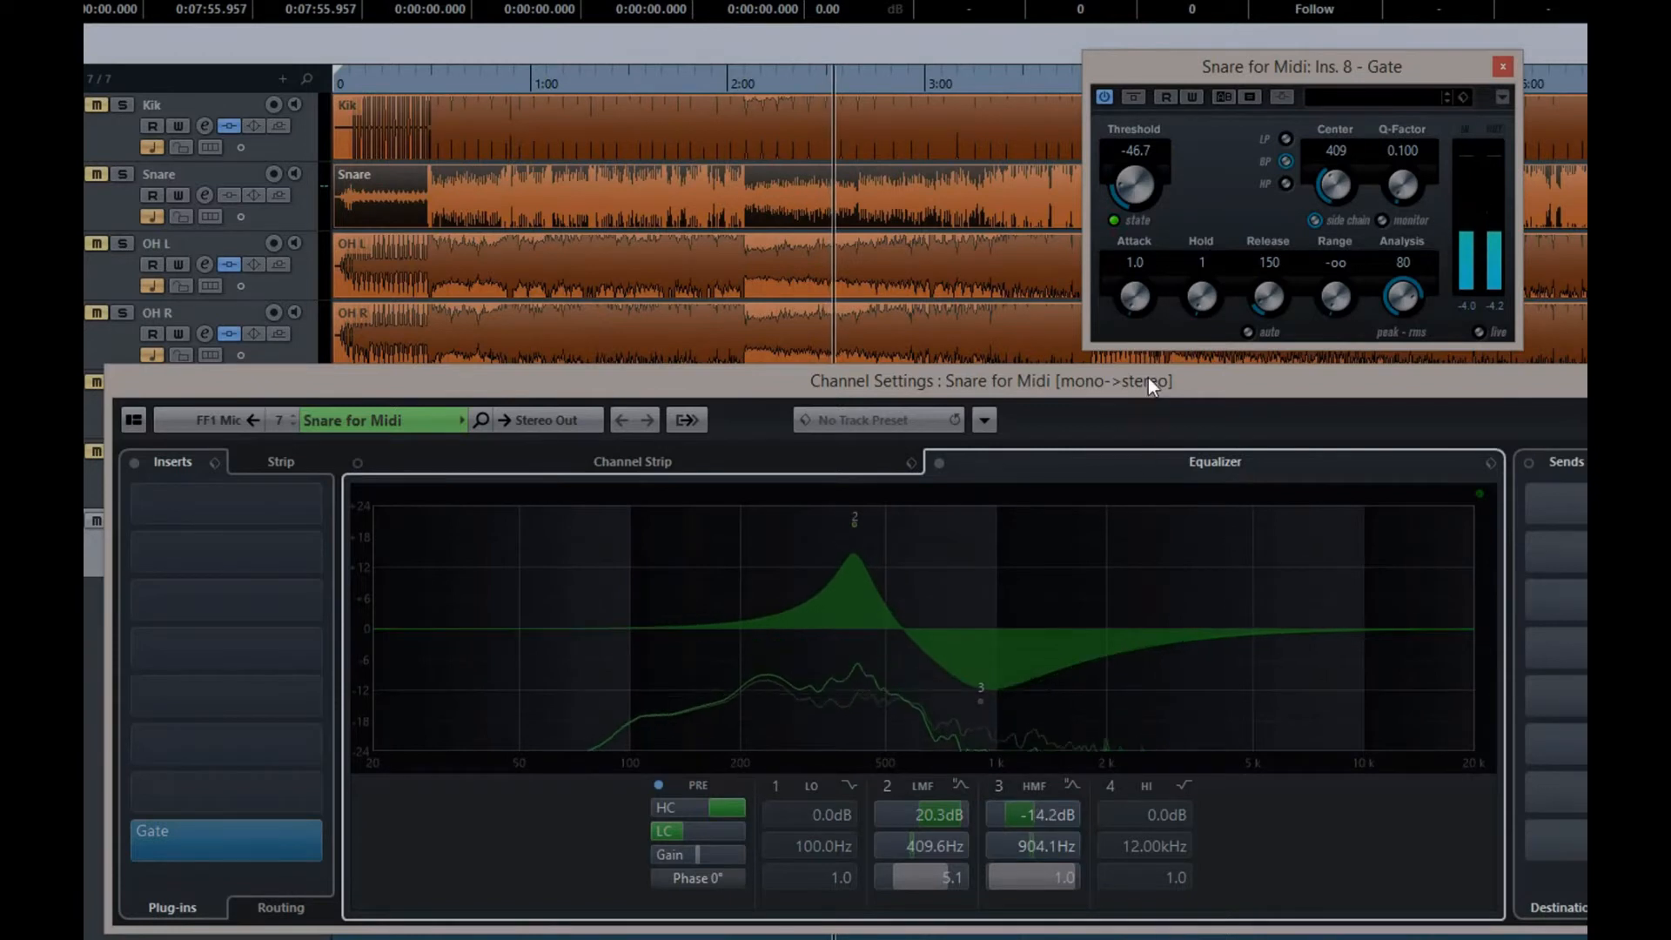
Set the gate's release to 10 and its threshold to about -53.3, closing the channel and gate settings
{"action": "left_click_drag", "start_coordinate": [1119, 212], "coordinate": [1099, 108]}
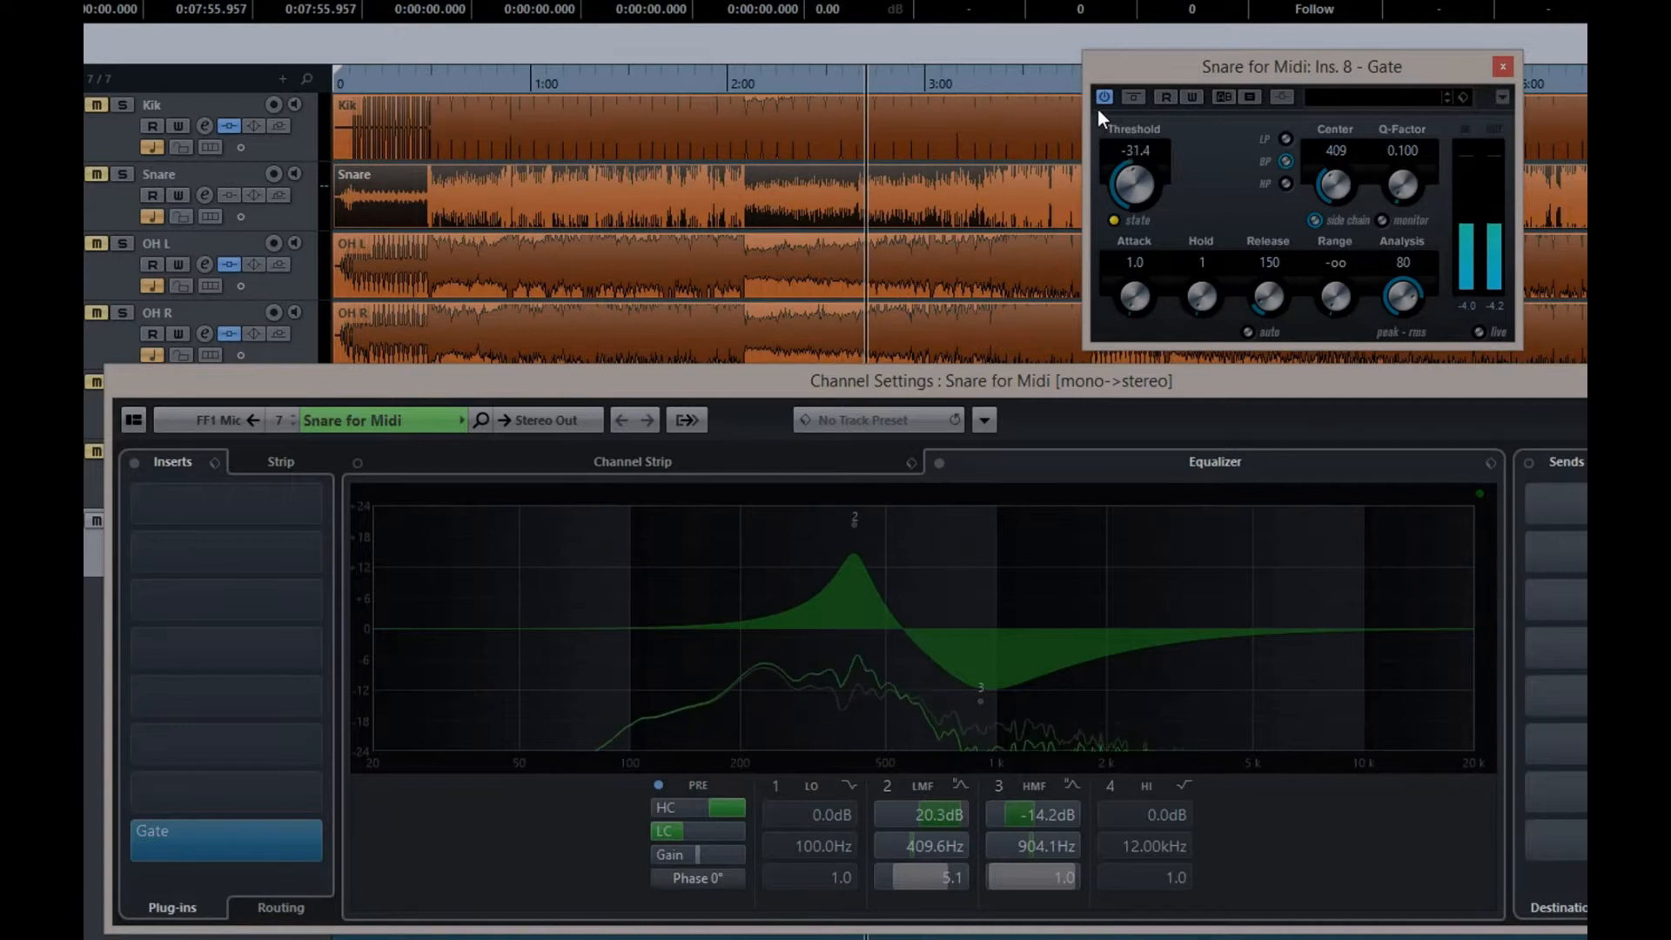
{"action": "left_click_drag", "start_coordinate": [1268, 297], "coordinate": [1271, 344]}
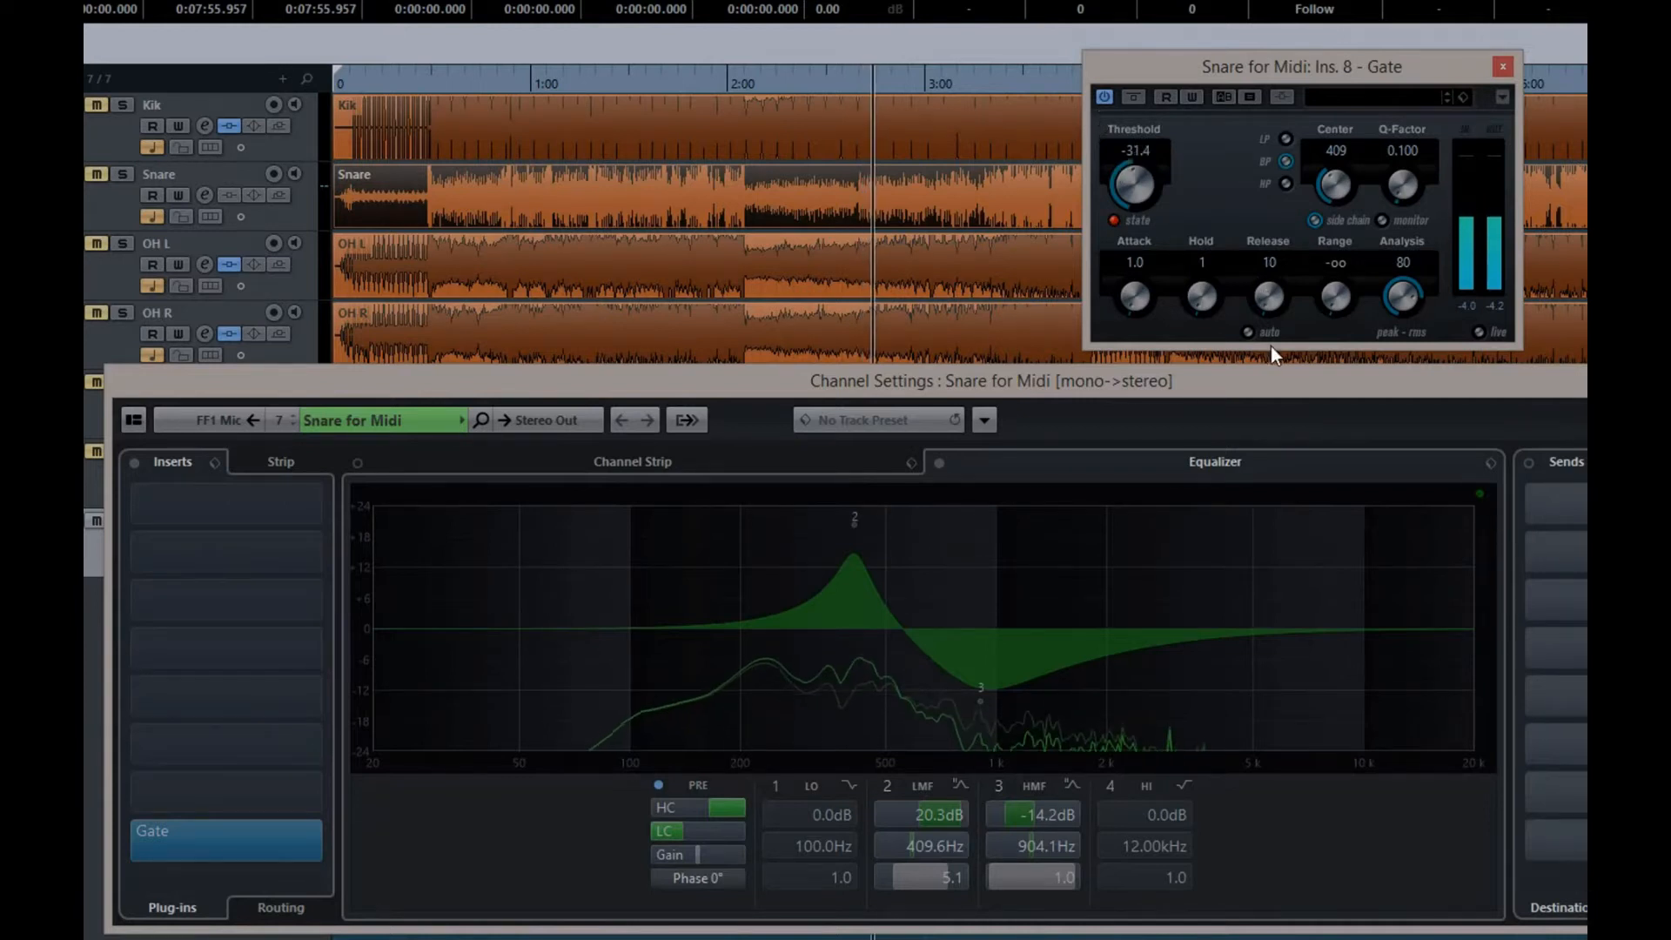
{"action": "left_click_drag", "start_coordinate": [1125, 171], "coordinate": [1128, 240]}
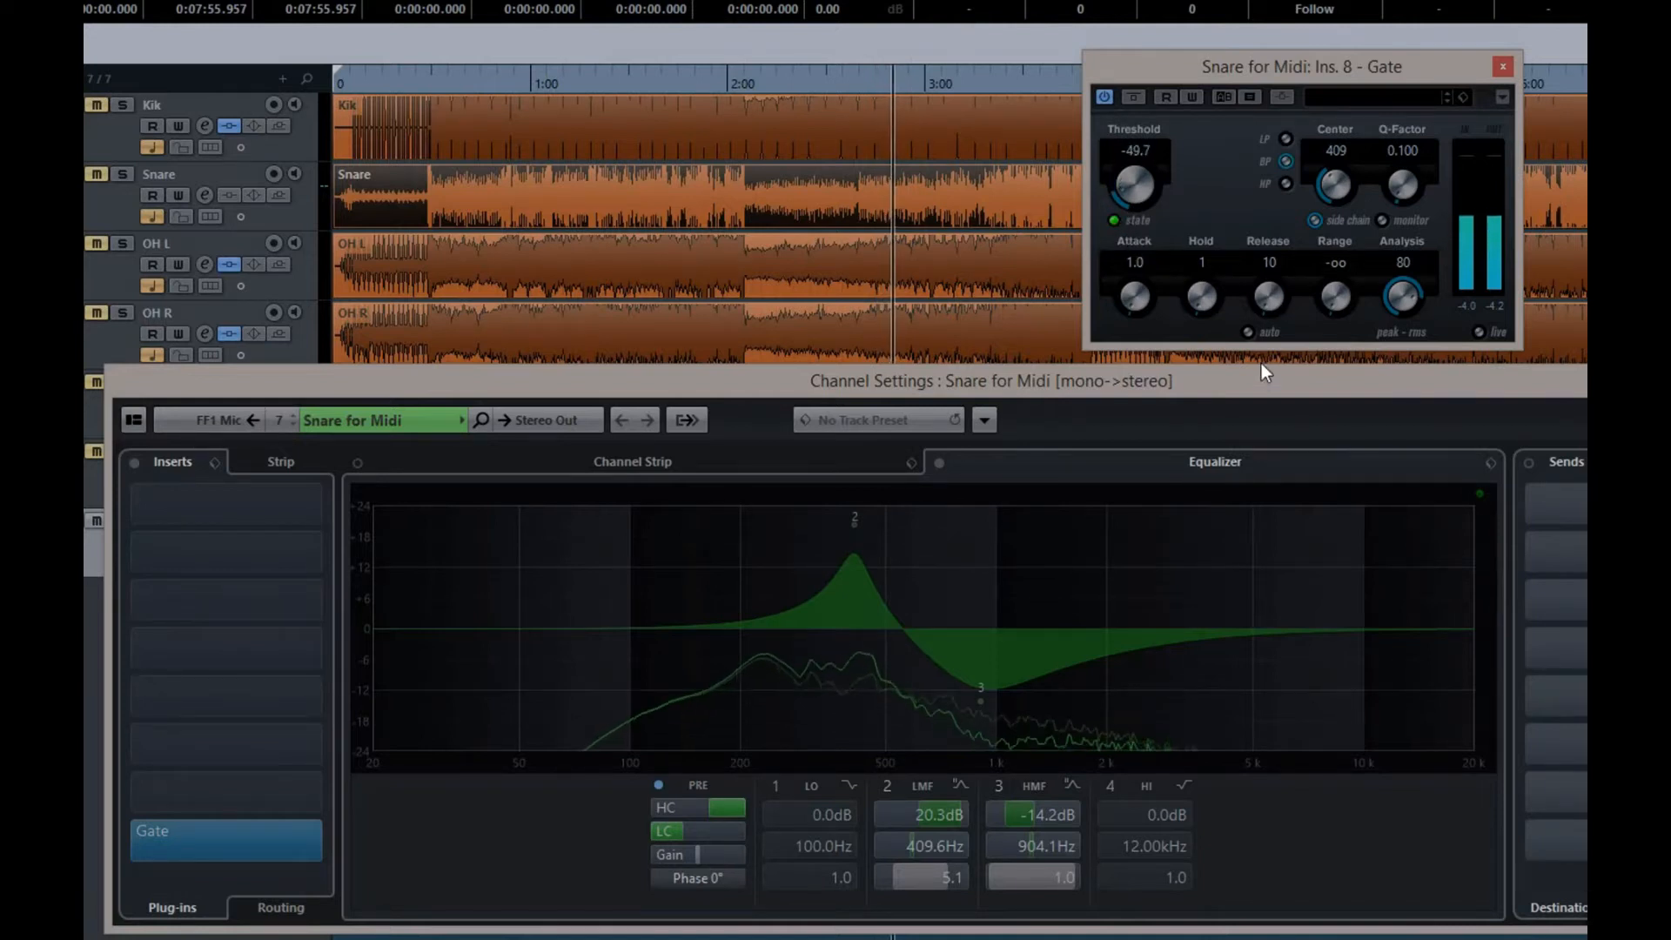
{"action": "left_click_drag", "start_coordinate": [1135, 181], "coordinate": [1125, 183]}
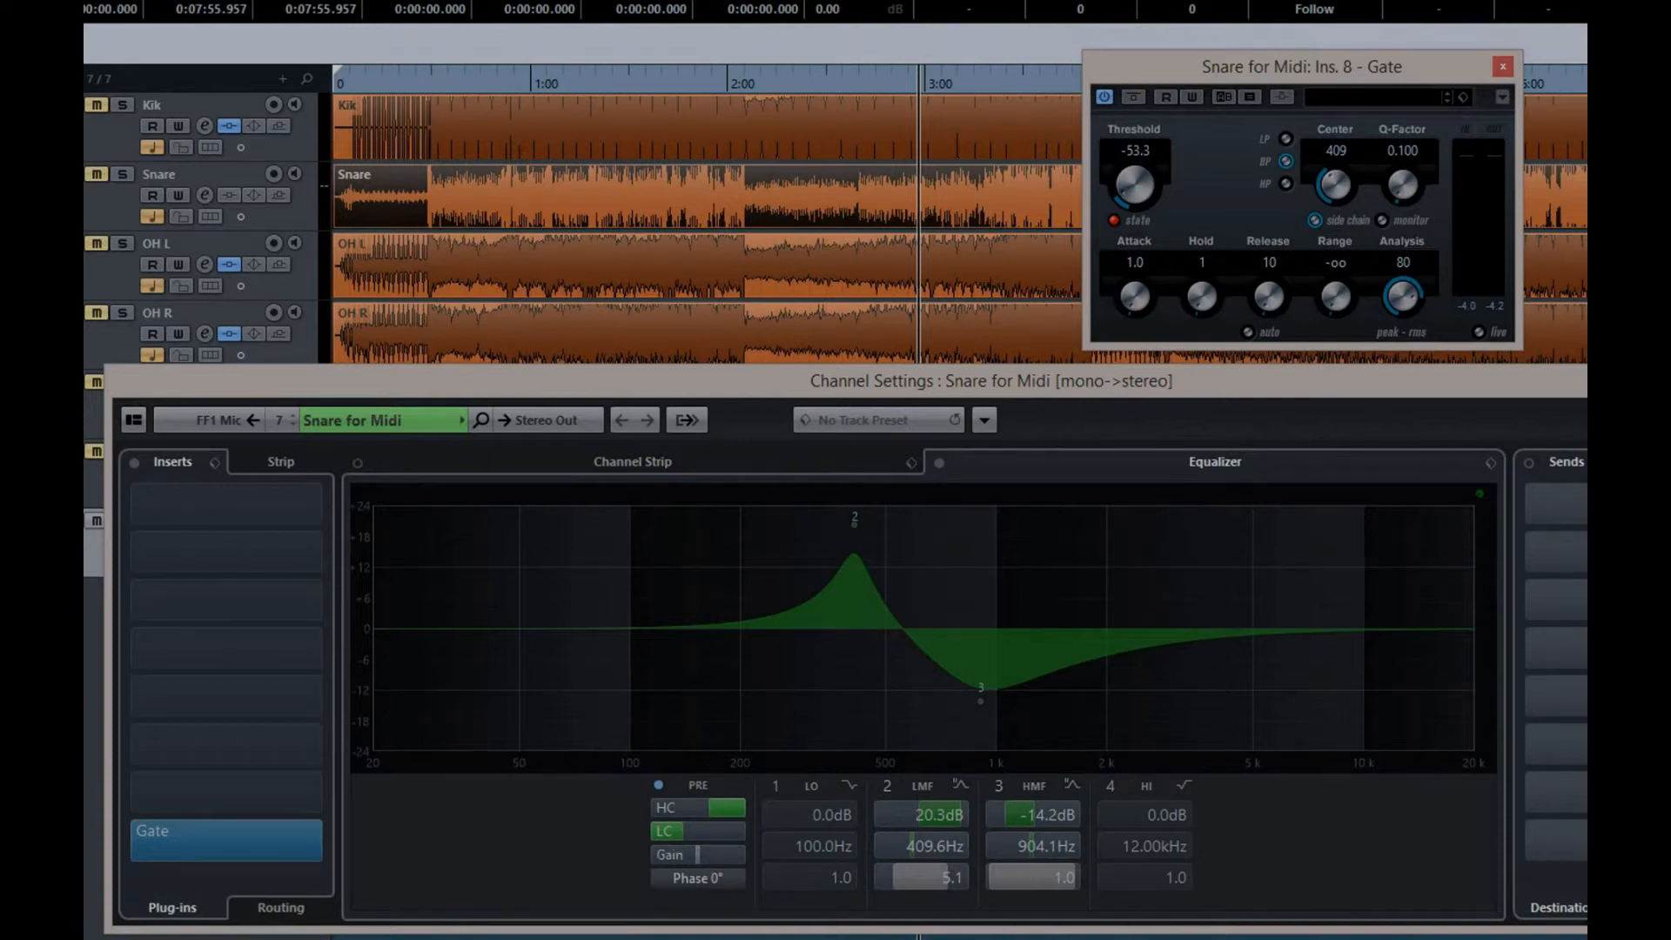
{"action": "key", "text": "Escape"}
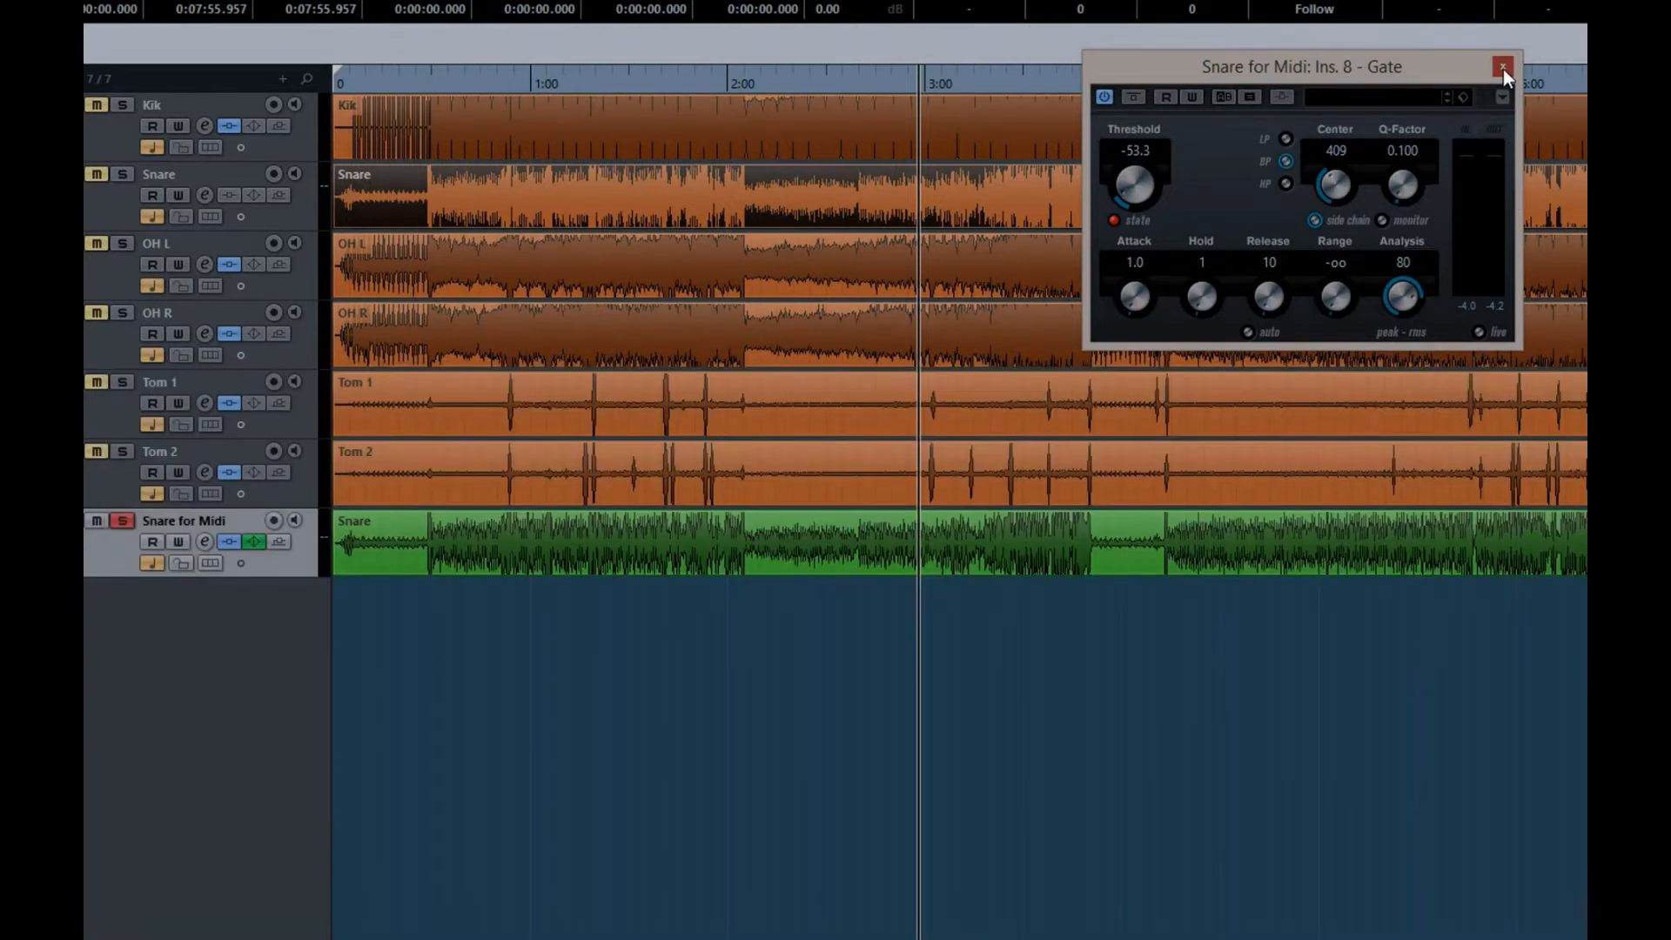
{"action": "left_click", "coordinate": [1503, 67]}
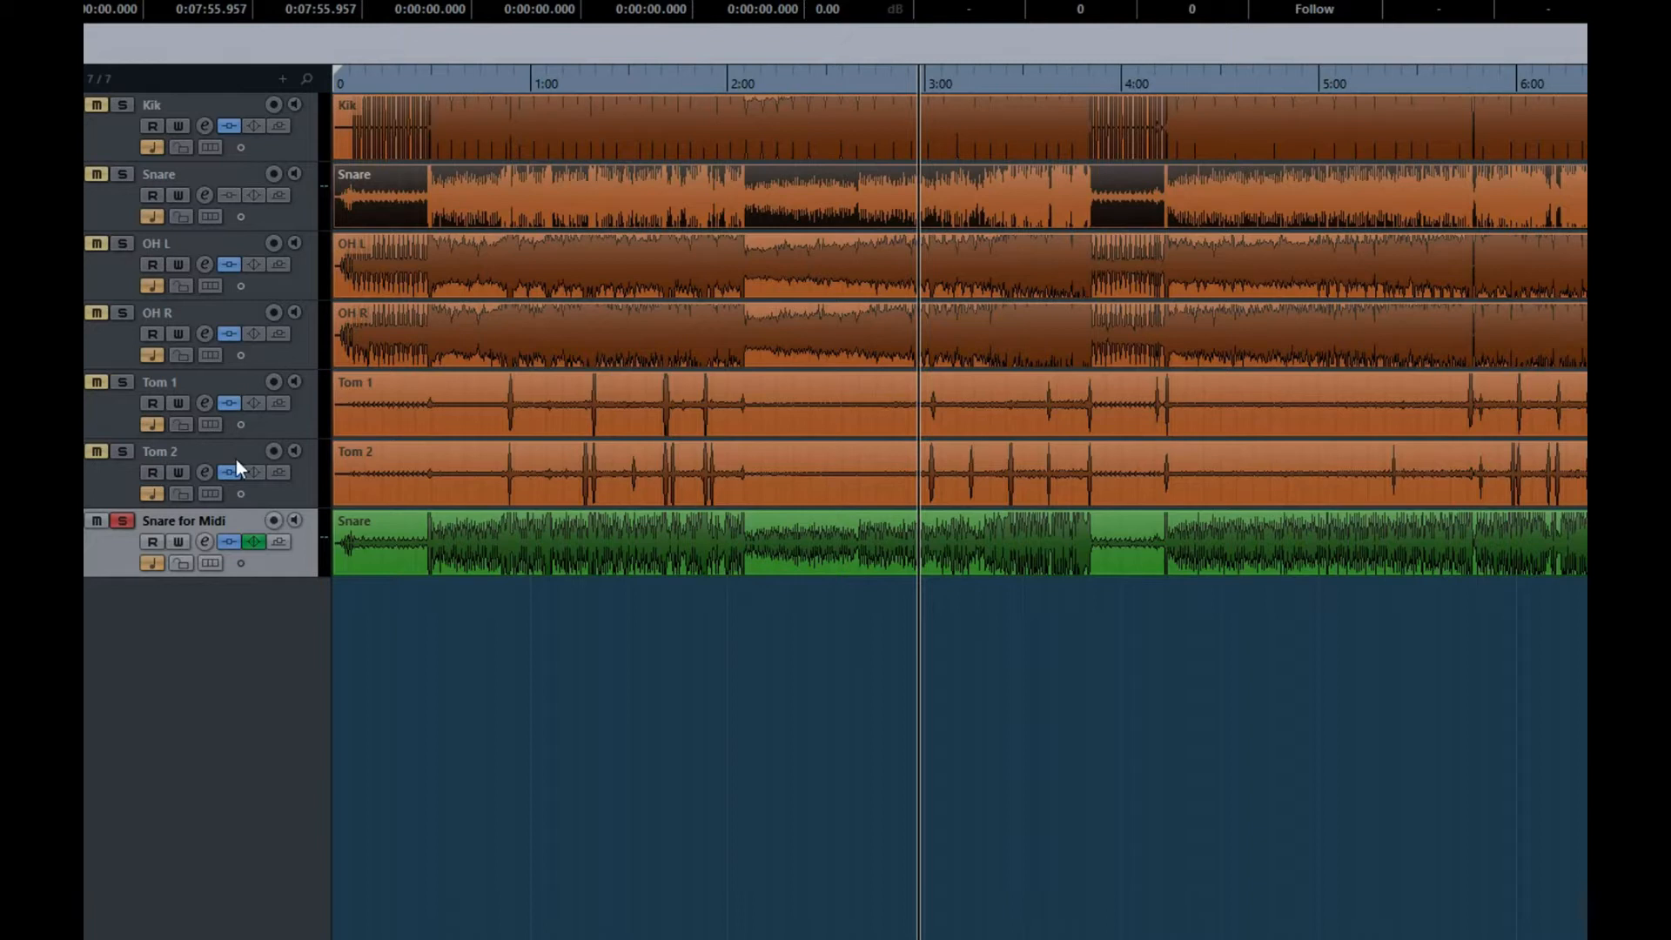
Play the soloed Snare for Midi track from about 0:44 to check the effect of its inserts
{"action": "left_click", "coordinate": [477, 79]}
{"action": "key", "text": "space"}
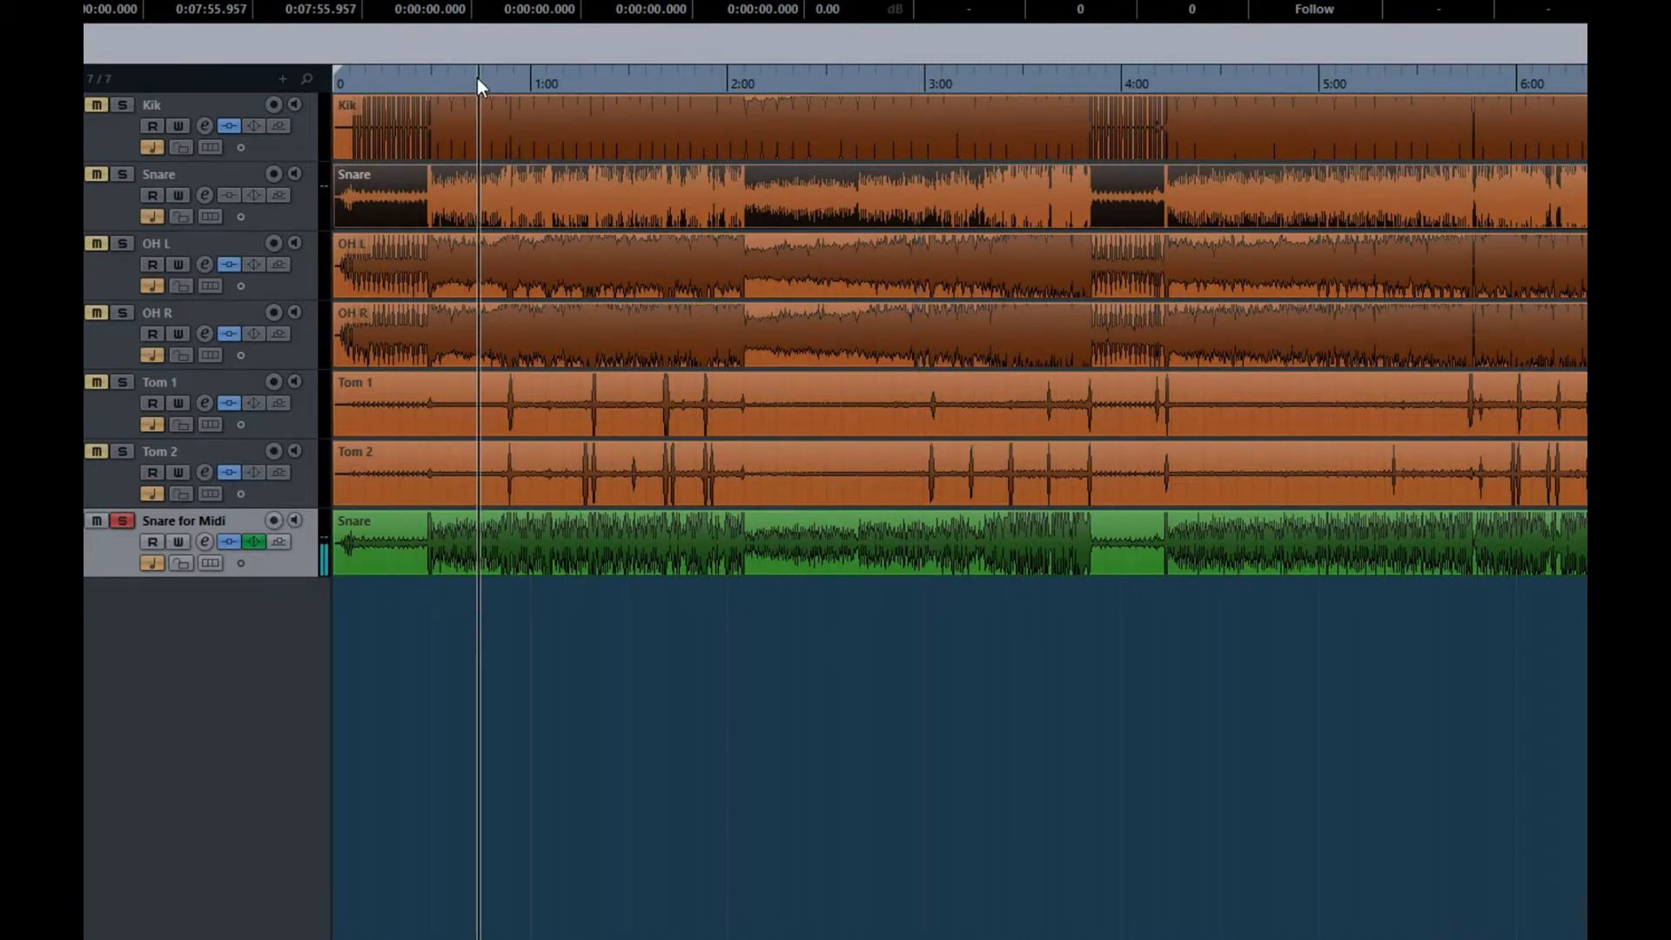
{"action": "left_click", "coordinate": [227, 542]}
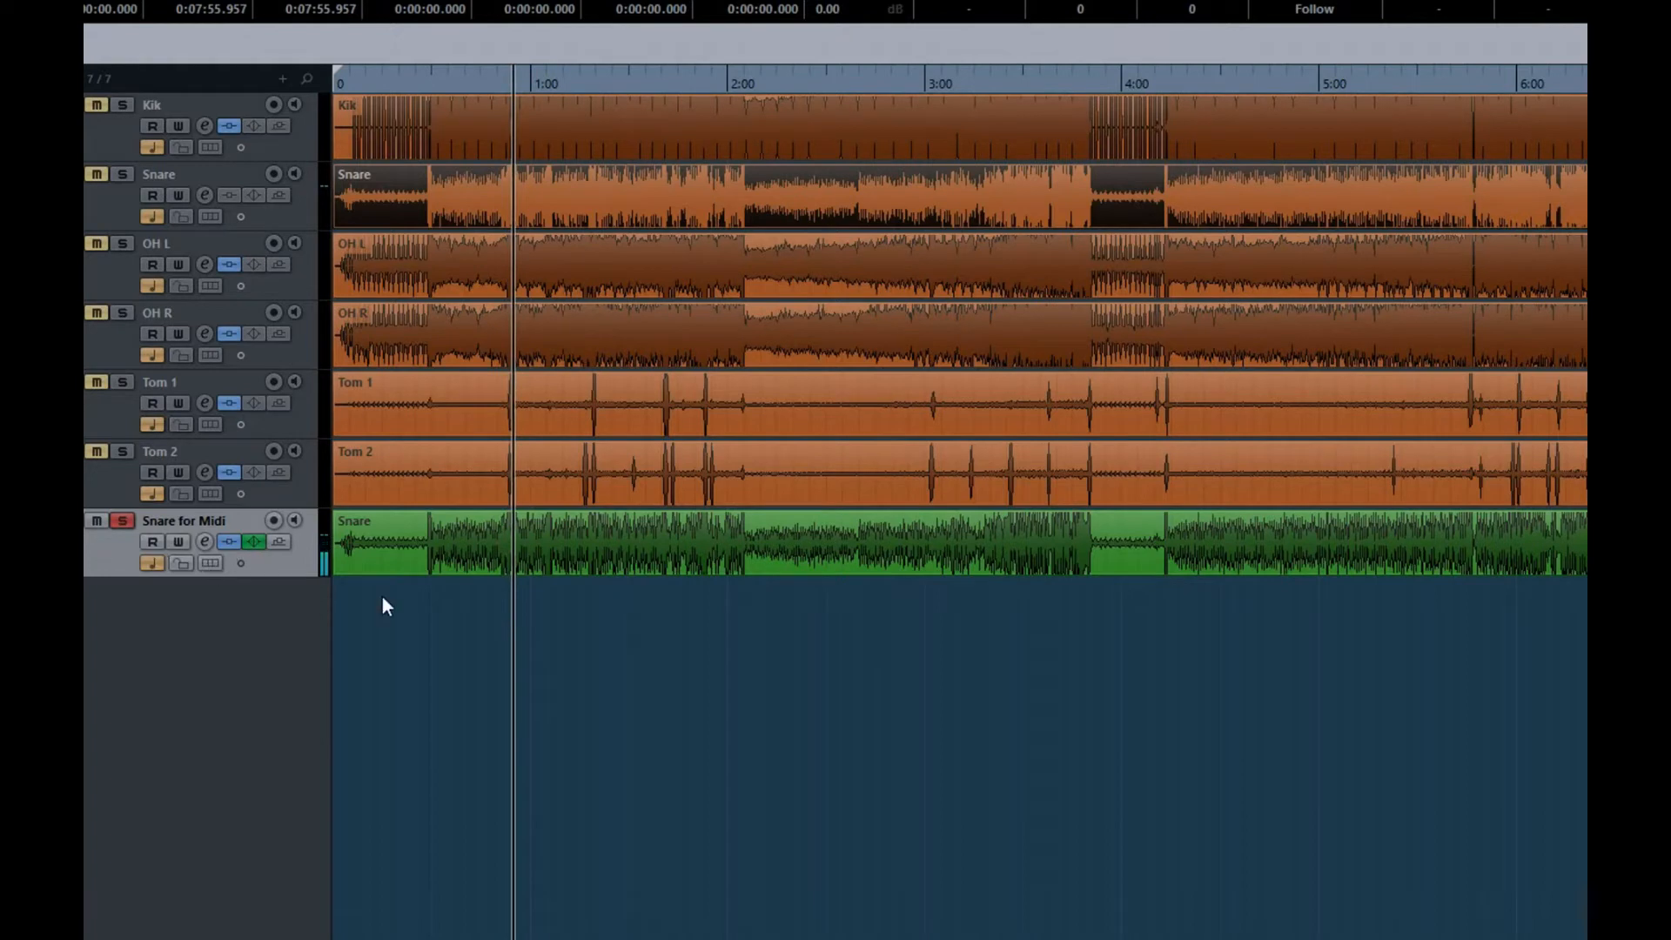
{"action": "key", "text": "space"}
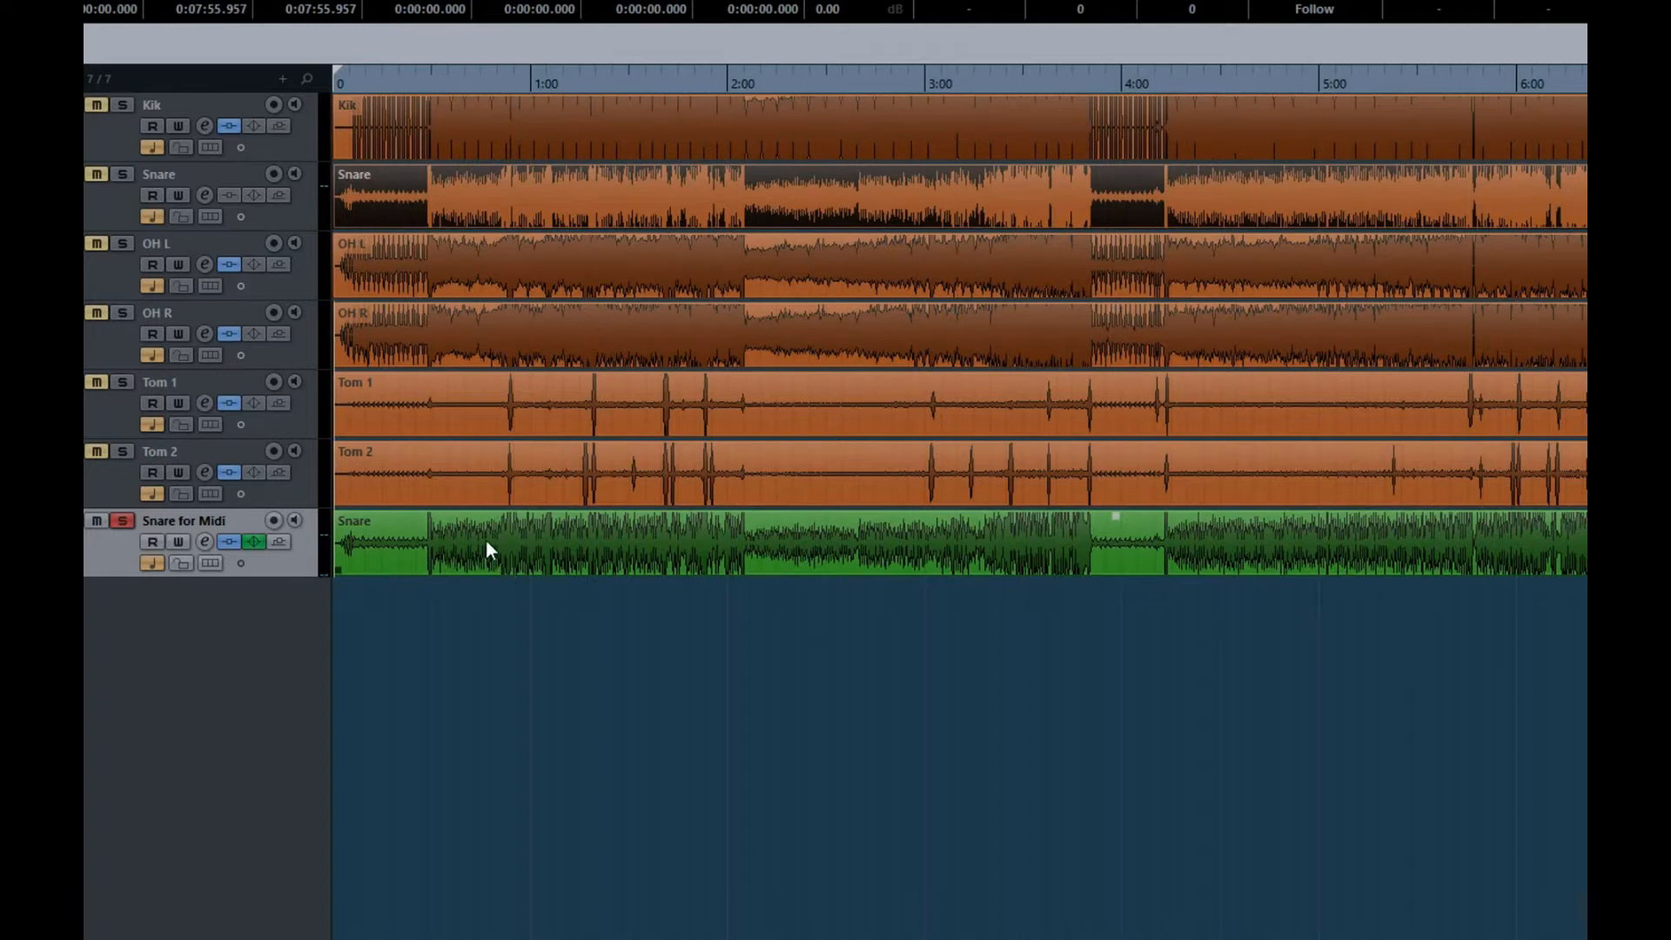
Export an audio mixdown of only the Snare for Midi channel, named "Snare for MIDI file", as a wave file imported onto a new audio track
{"action": "left_click", "coordinate": [202, 541]}
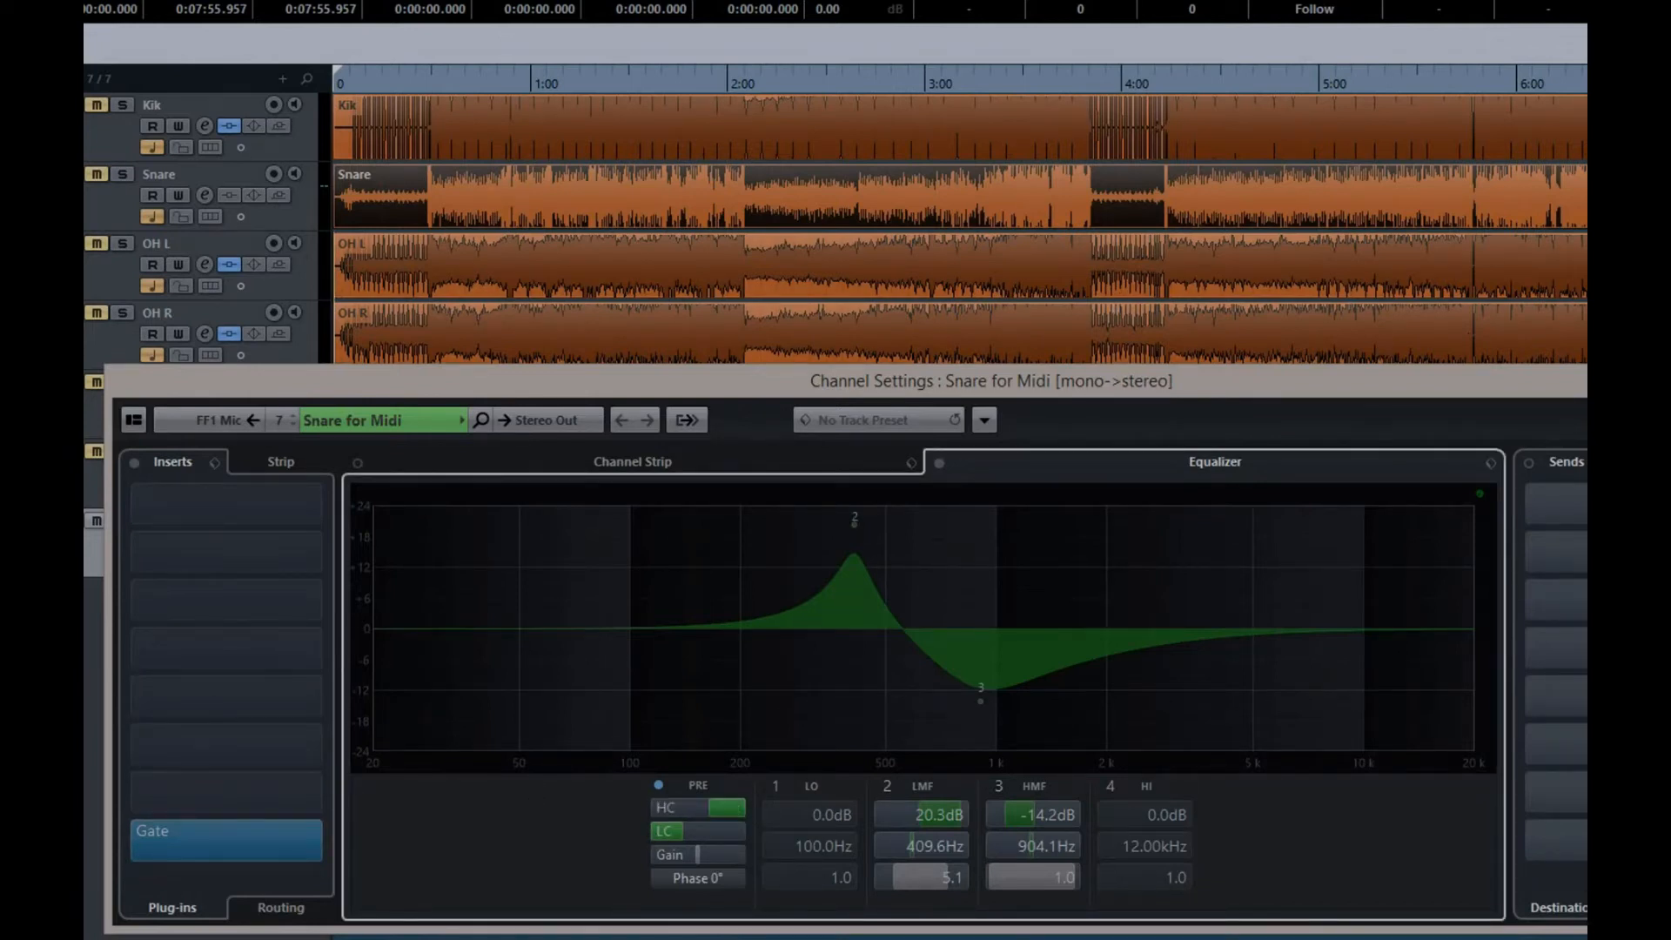
{"action": "left_click", "coordinate": [1670, 376]}
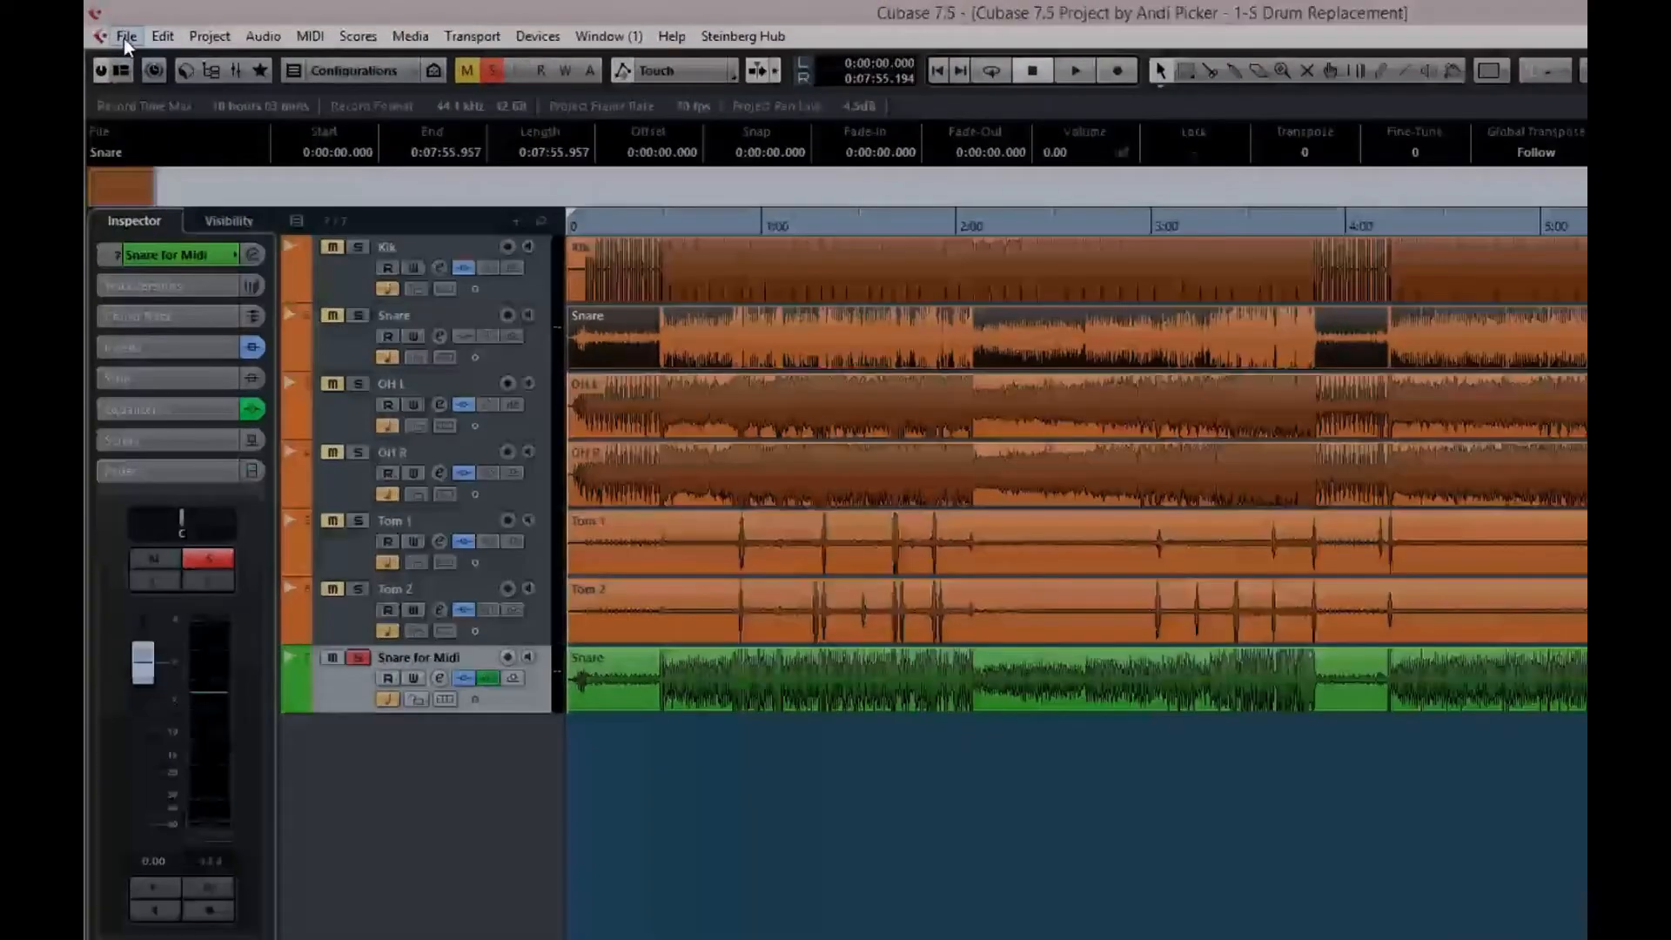
{"action": "left_click", "coordinate": [123, 38]}
{"action": "mouse_move", "coordinate": [212, 422]}
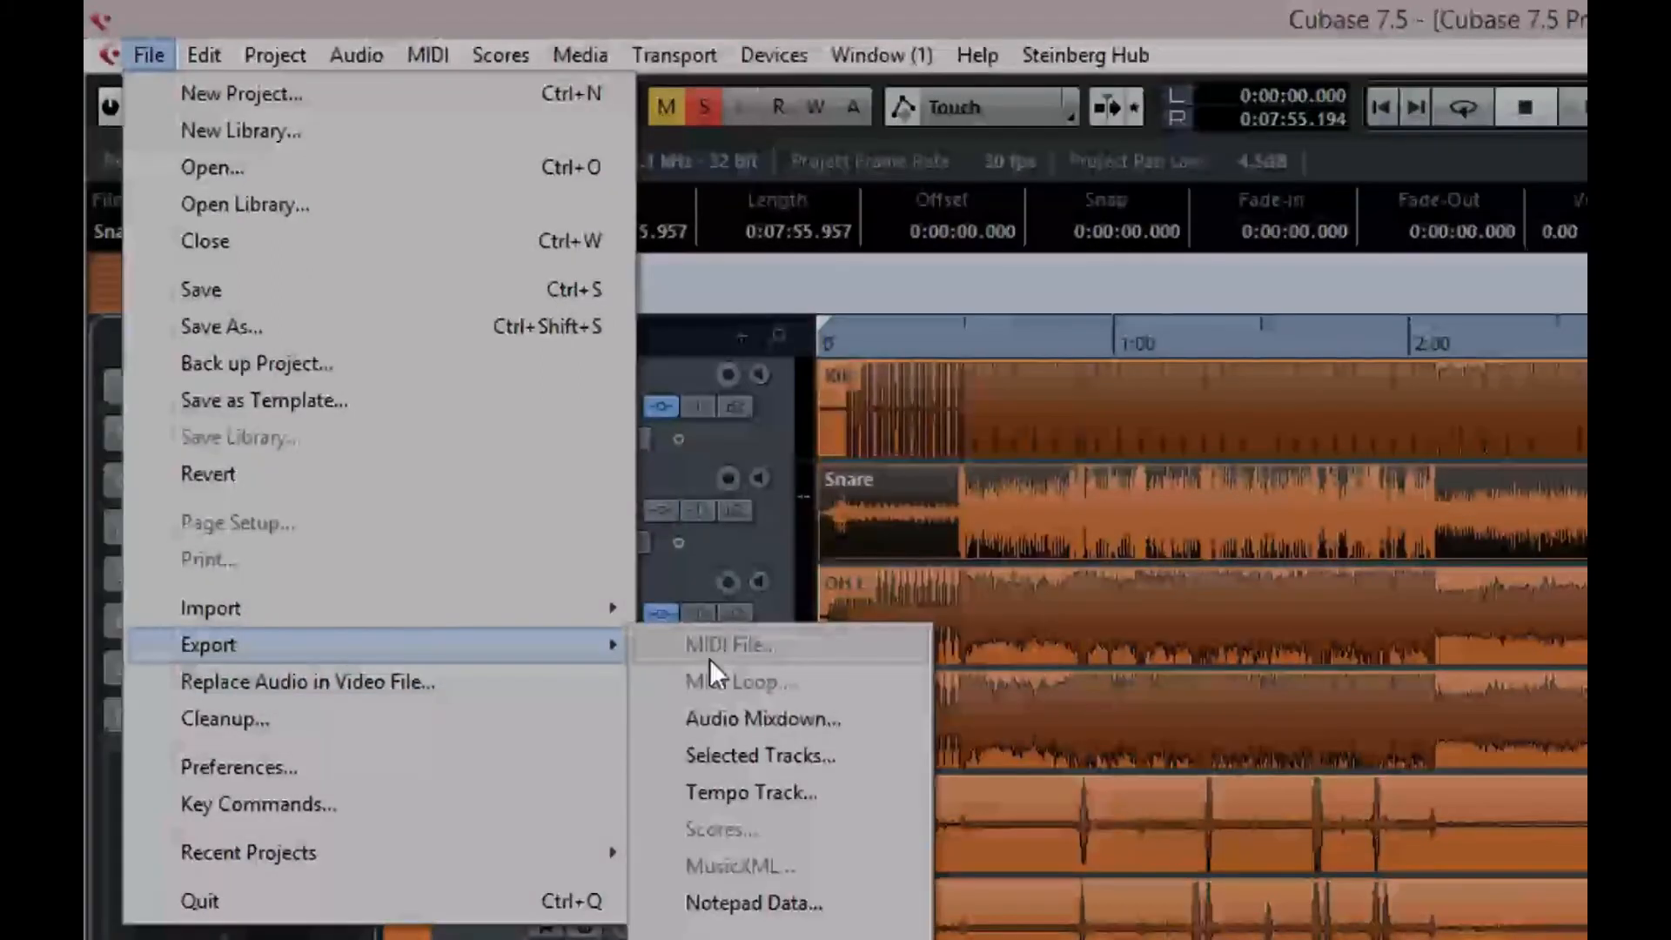
{"action": "left_click", "coordinate": [772, 718]}
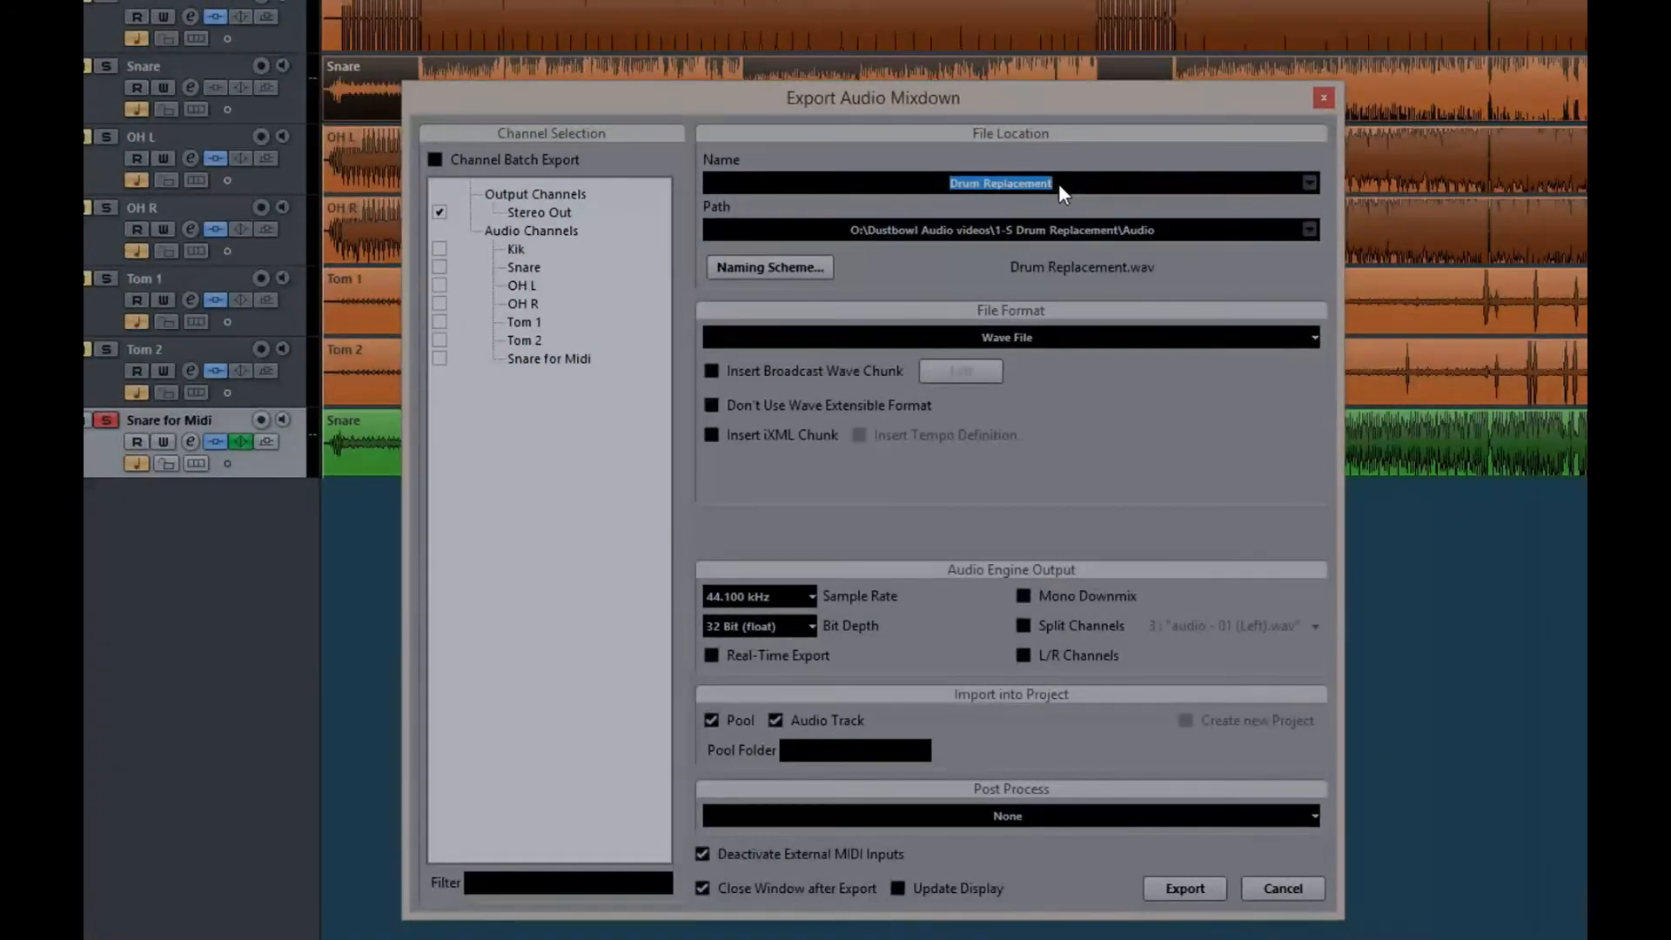
{"action": "type", "text": "Snare for MIDI file"}
{"action": "left_click", "coordinate": [439, 360]}
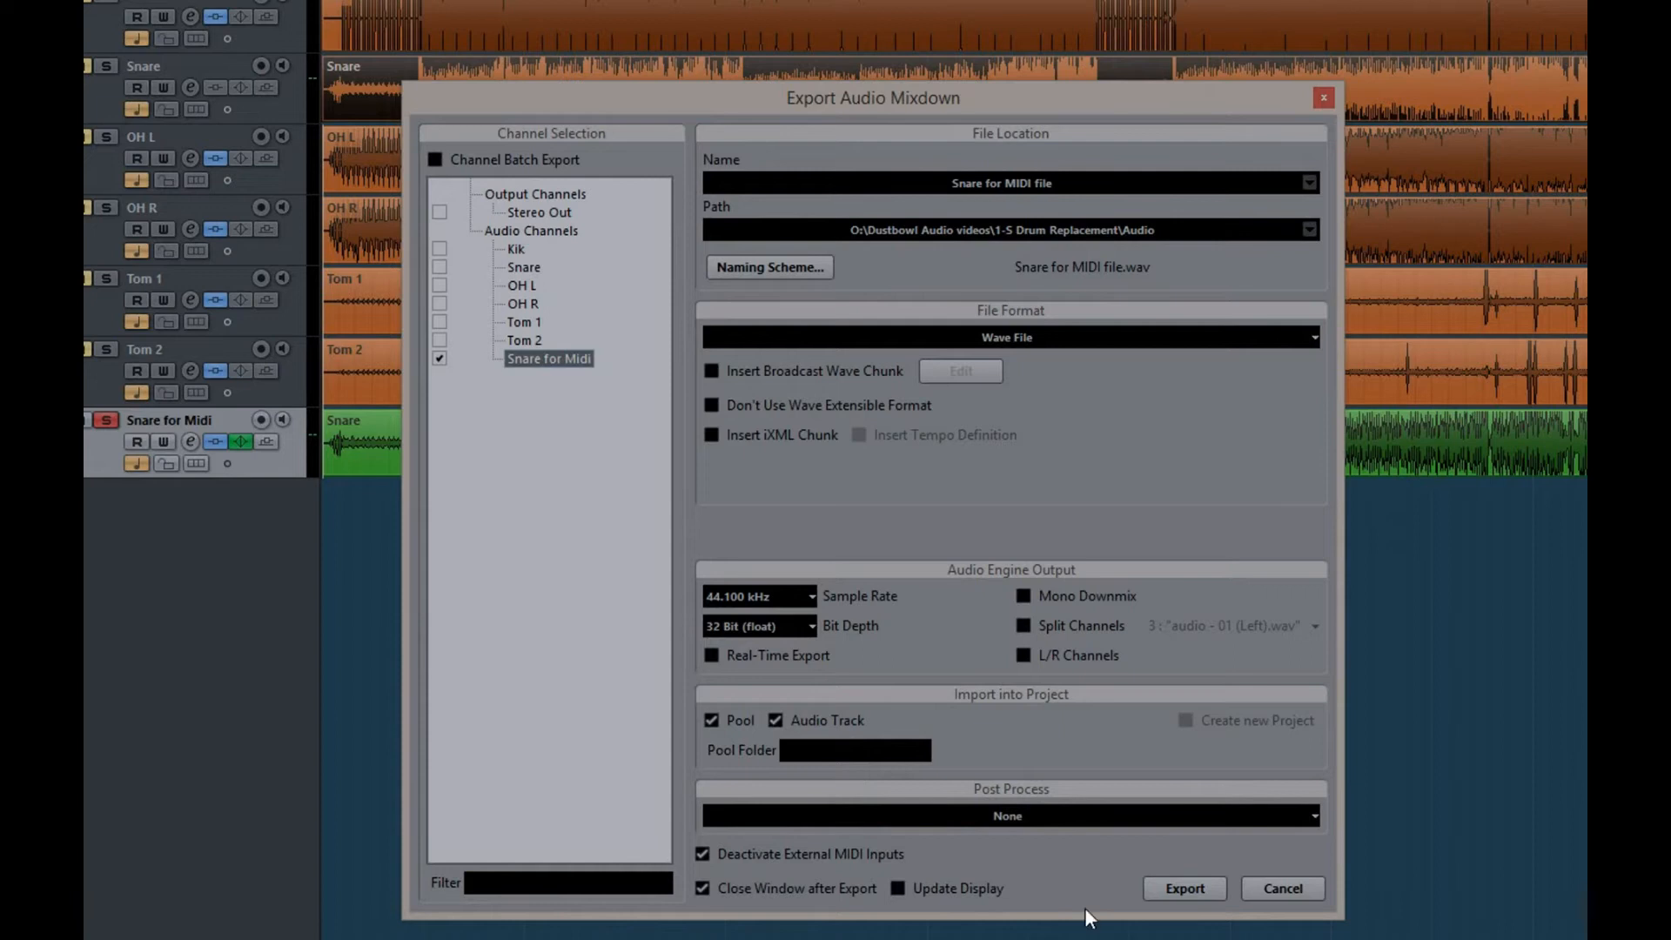
{"action": "left_click", "coordinate": [1178, 888]}
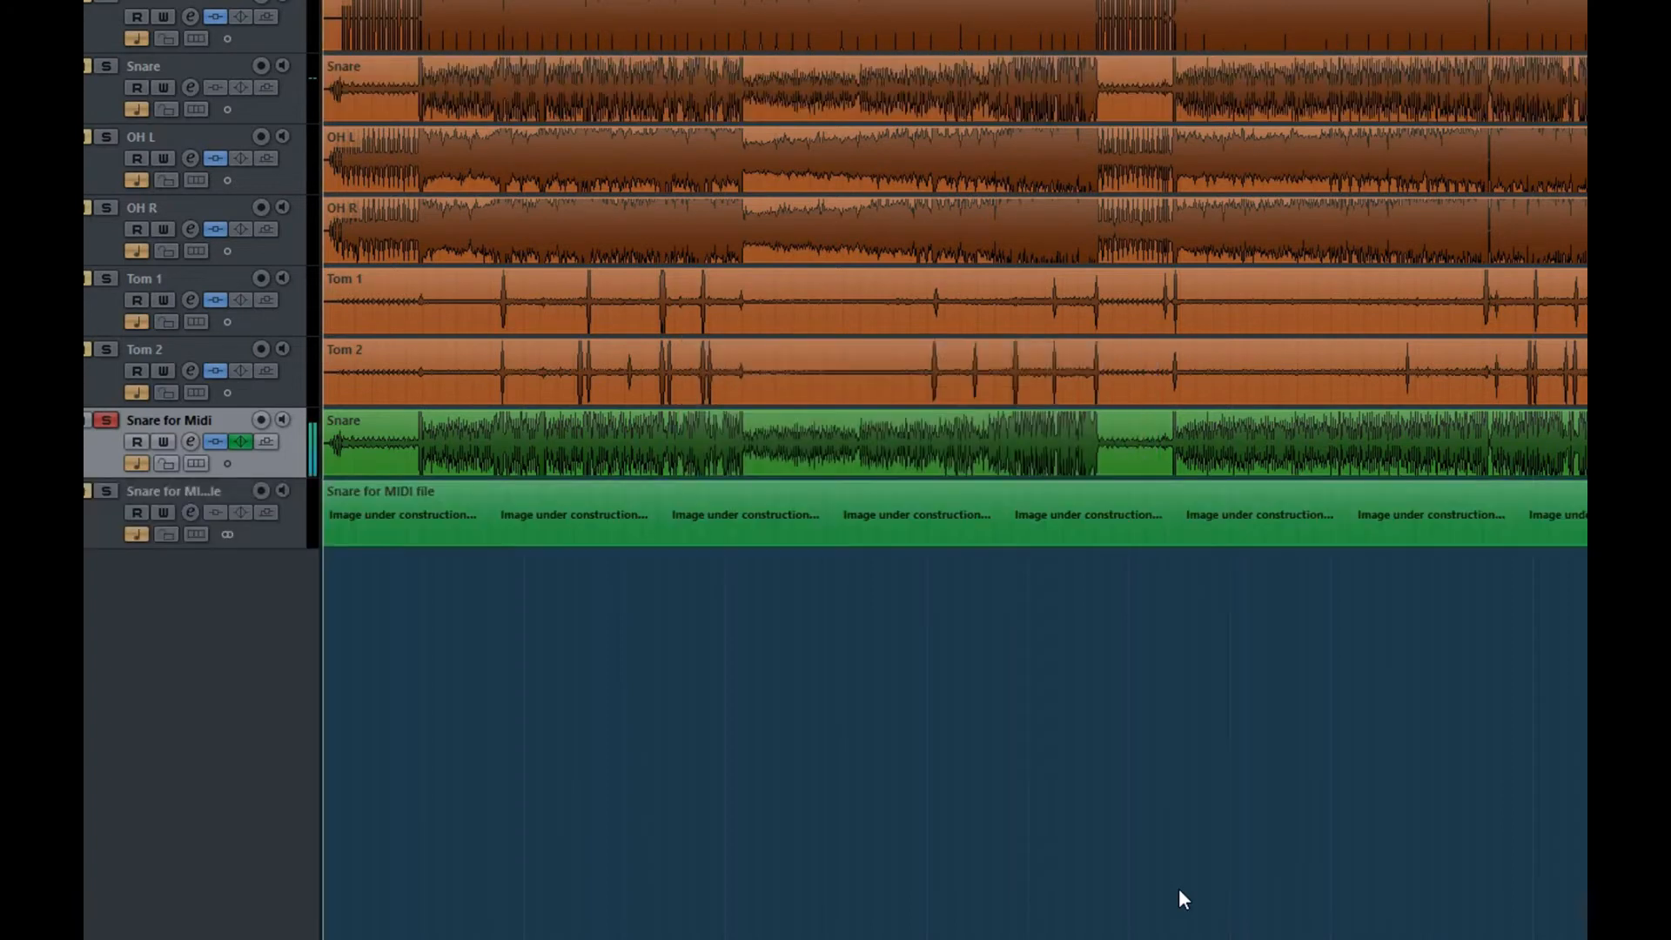
Solo and play the exported Snare for MIDI file track, comparing it by ear with the Snare for Midi track
{"action": "left_click", "coordinate": [105, 490]}
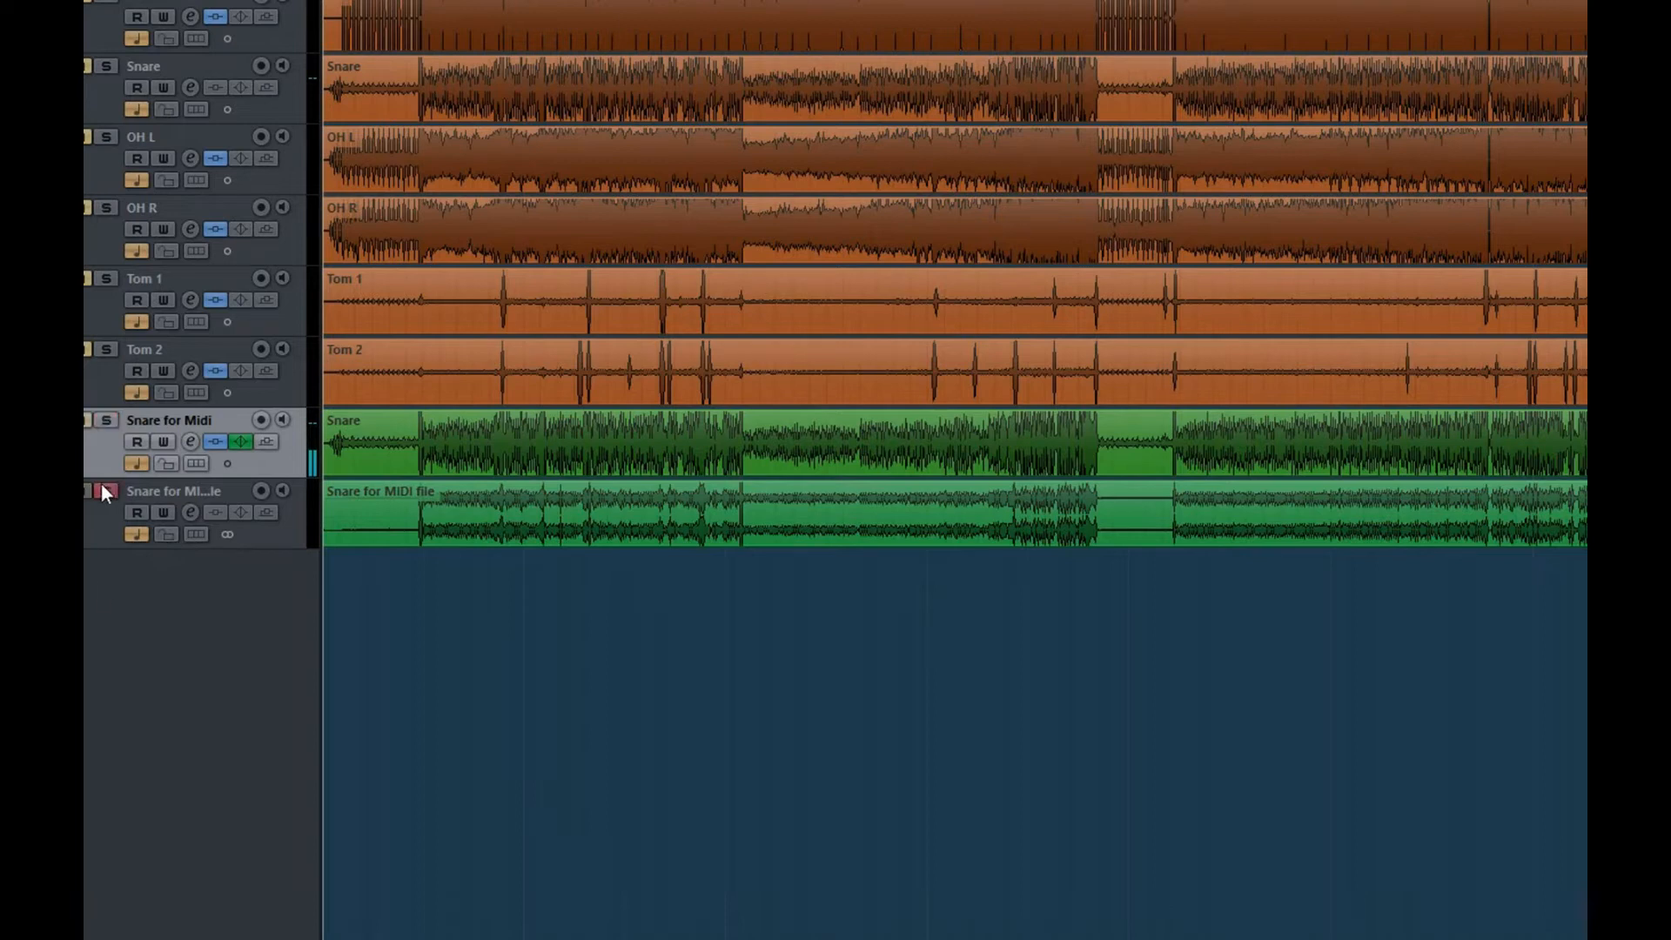
{"action": "left_click", "coordinate": [434, 3]}
{"action": "key", "text": "space"}
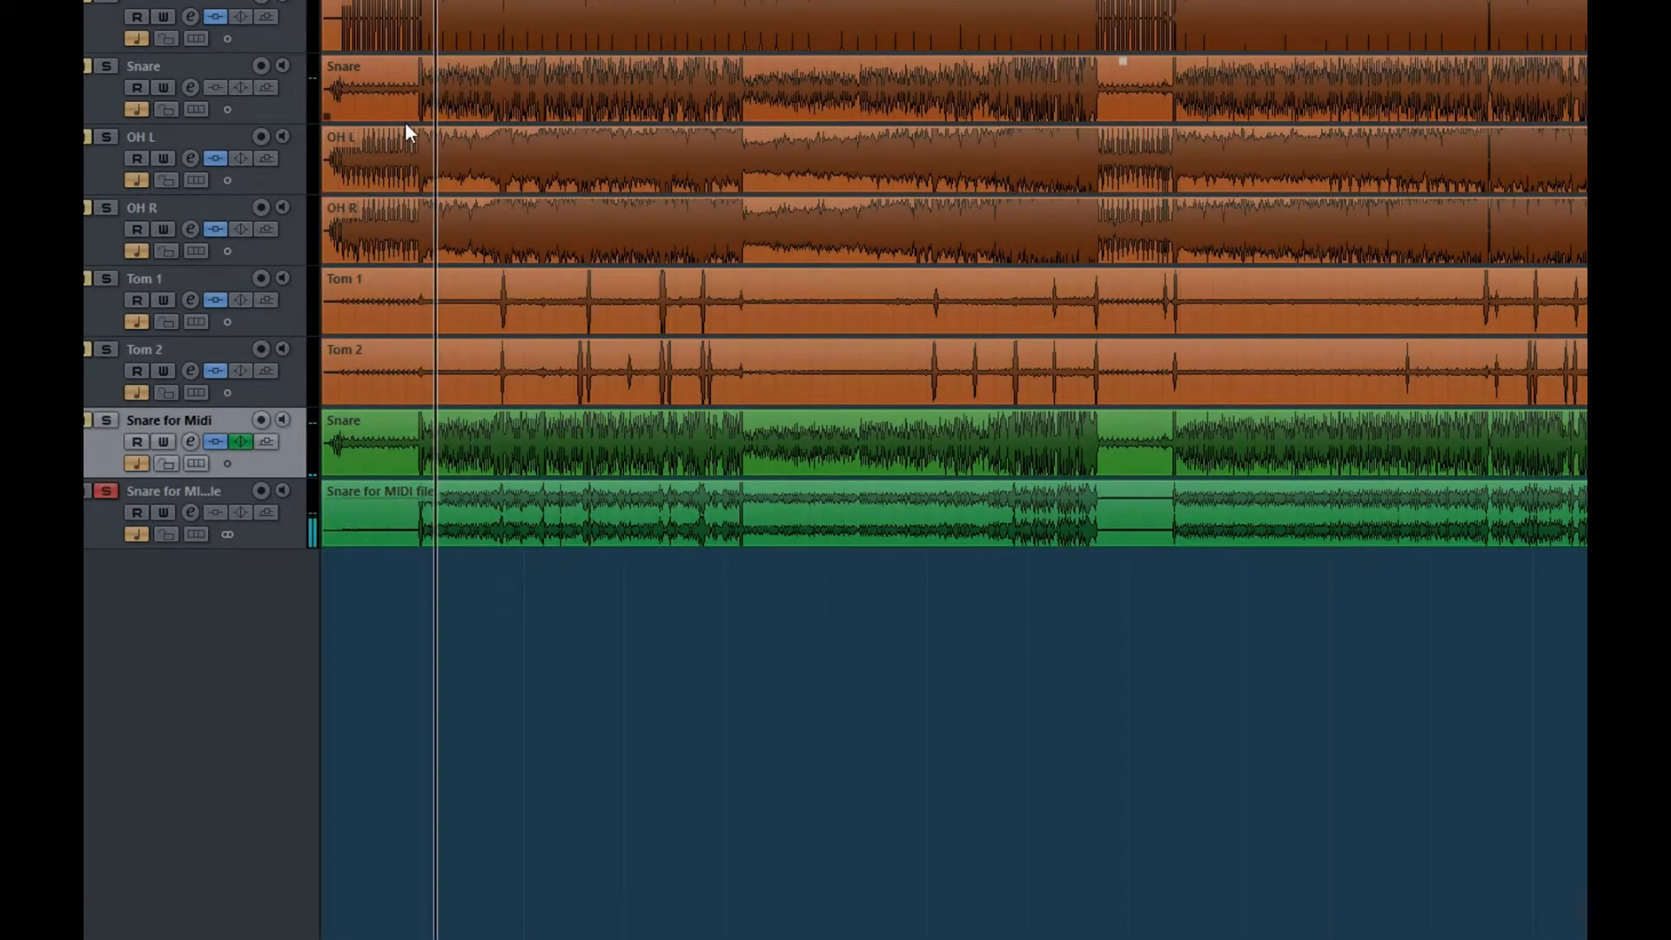
{"action": "left_click", "coordinate": [102, 423]}
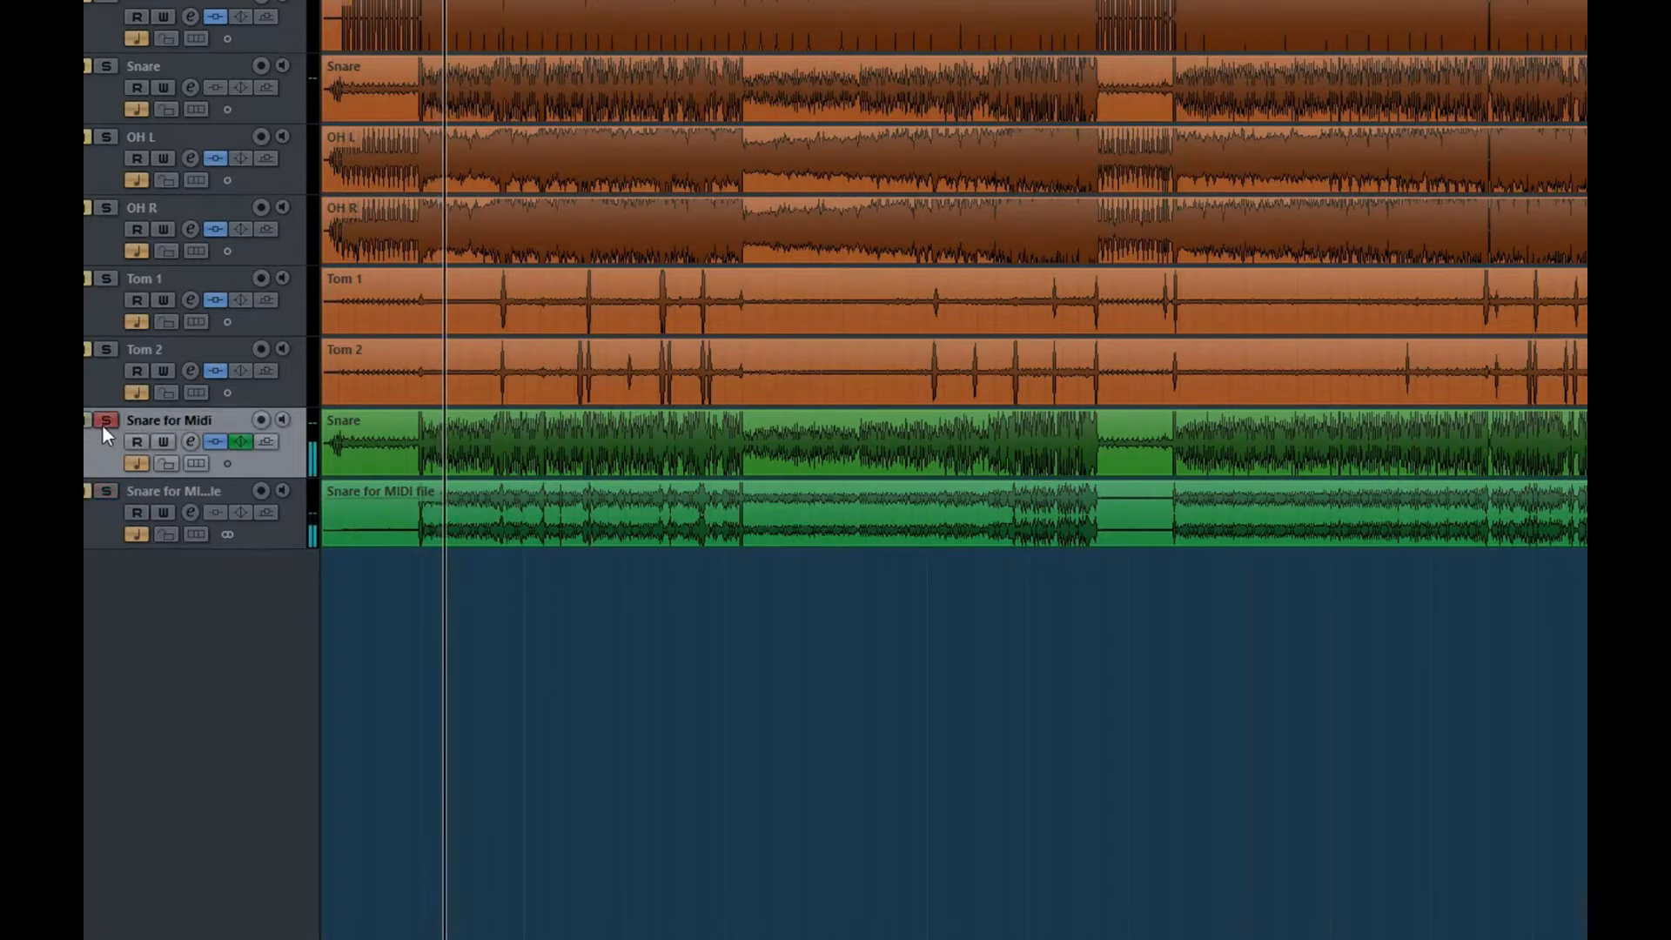
{"action": "left_click", "coordinate": [107, 491]}
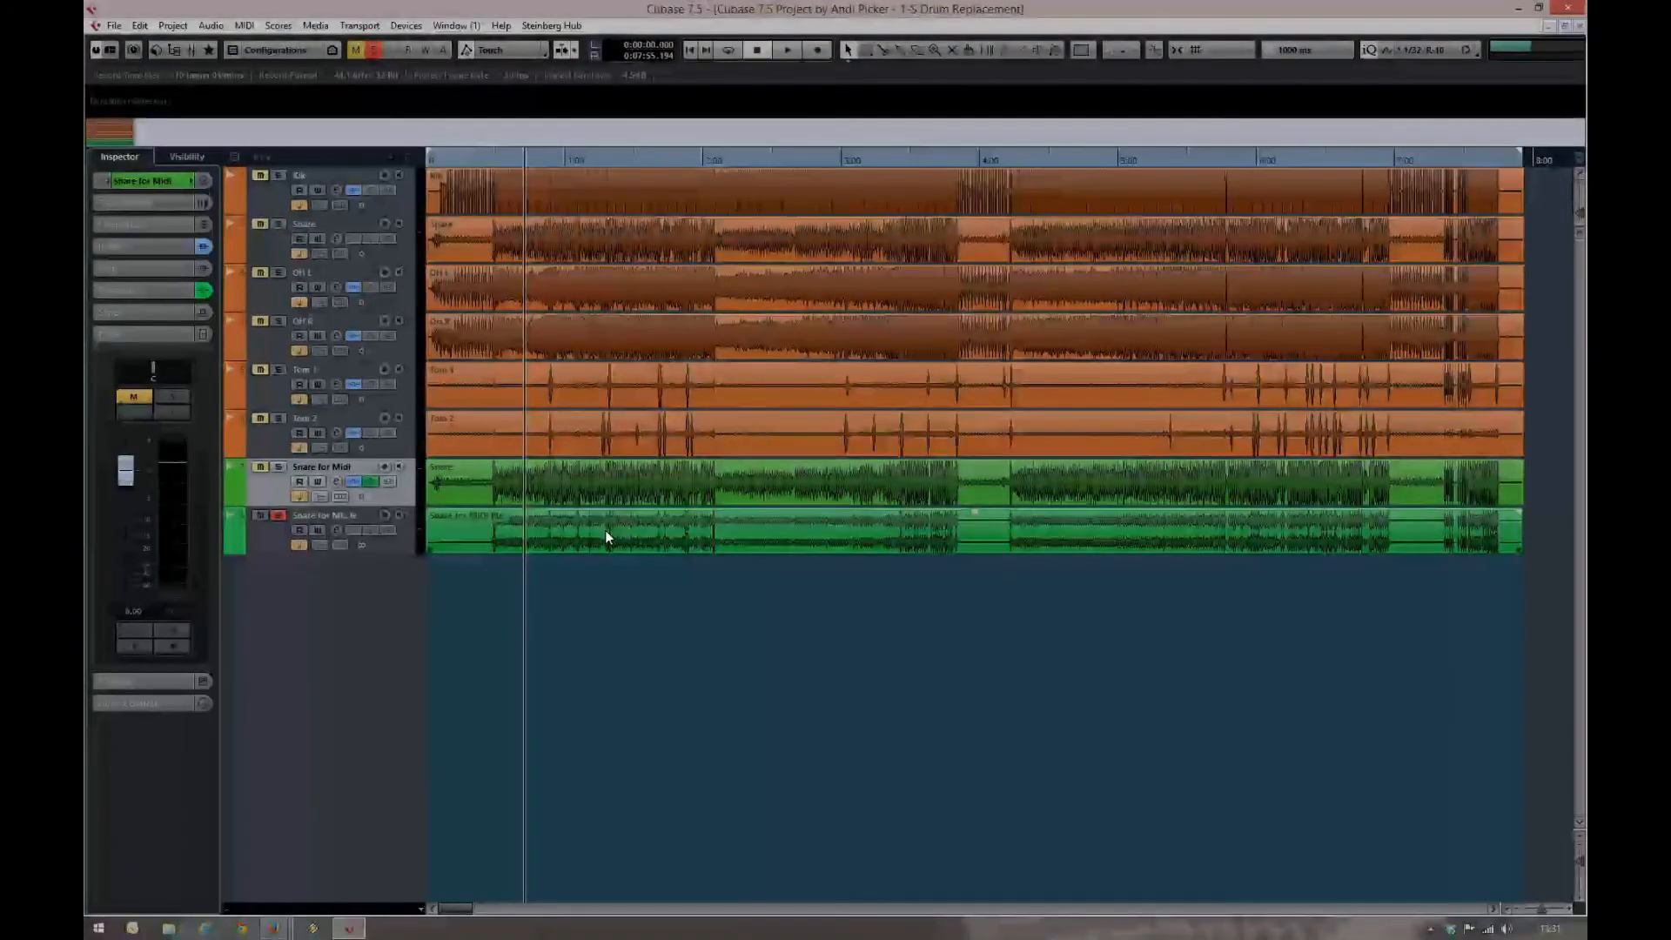
Open the Snare for MIDI file event in the Sample Editor and examine its hitpoints around bars 49 to 57
{"action": "left_click", "coordinate": [606, 536]}
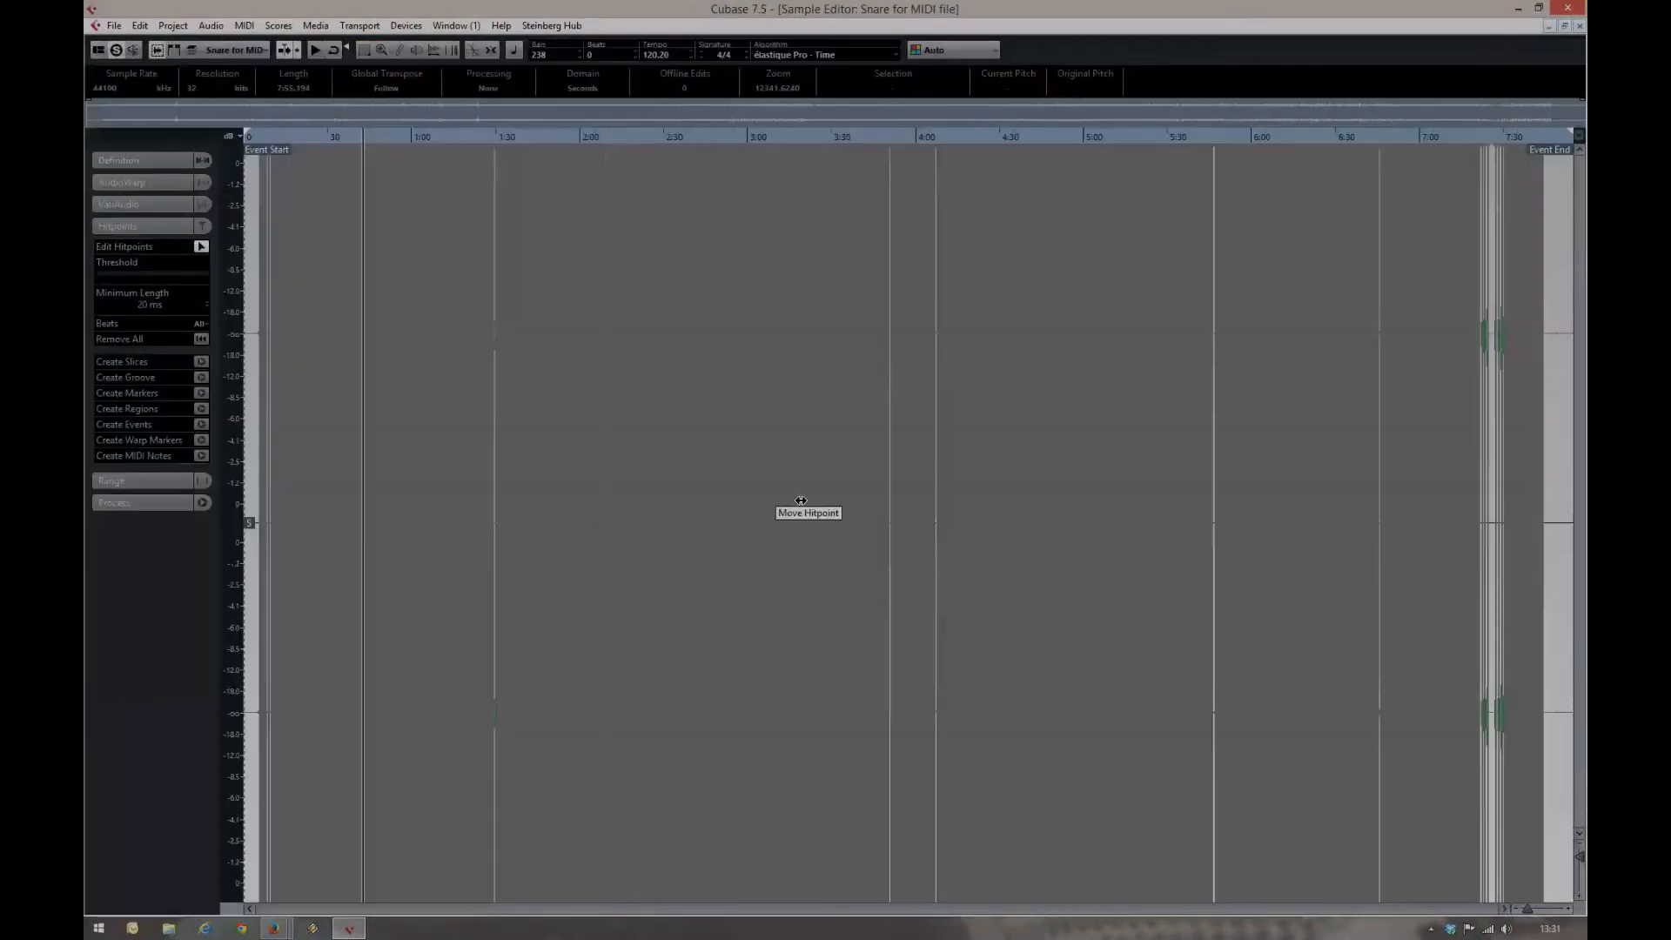
{"action": "left_click_drag", "start_coordinate": [1528, 910], "coordinate": [1546, 912]}
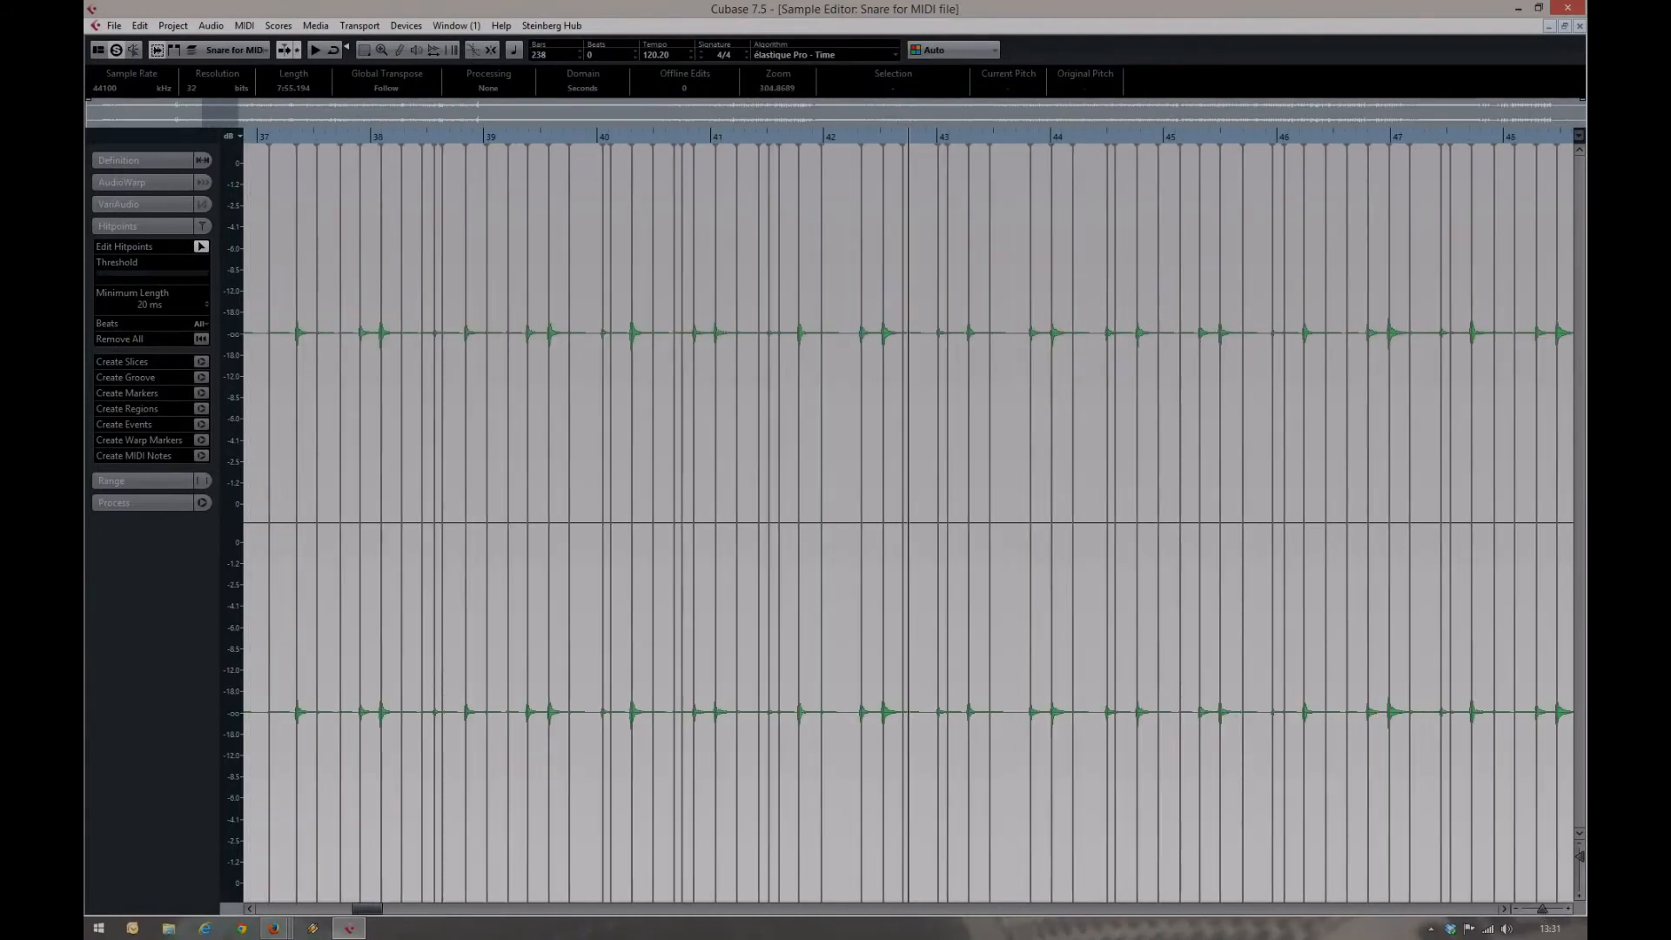
{"action": "left_click_drag", "start_coordinate": [364, 911], "coordinate": [389, 915]}
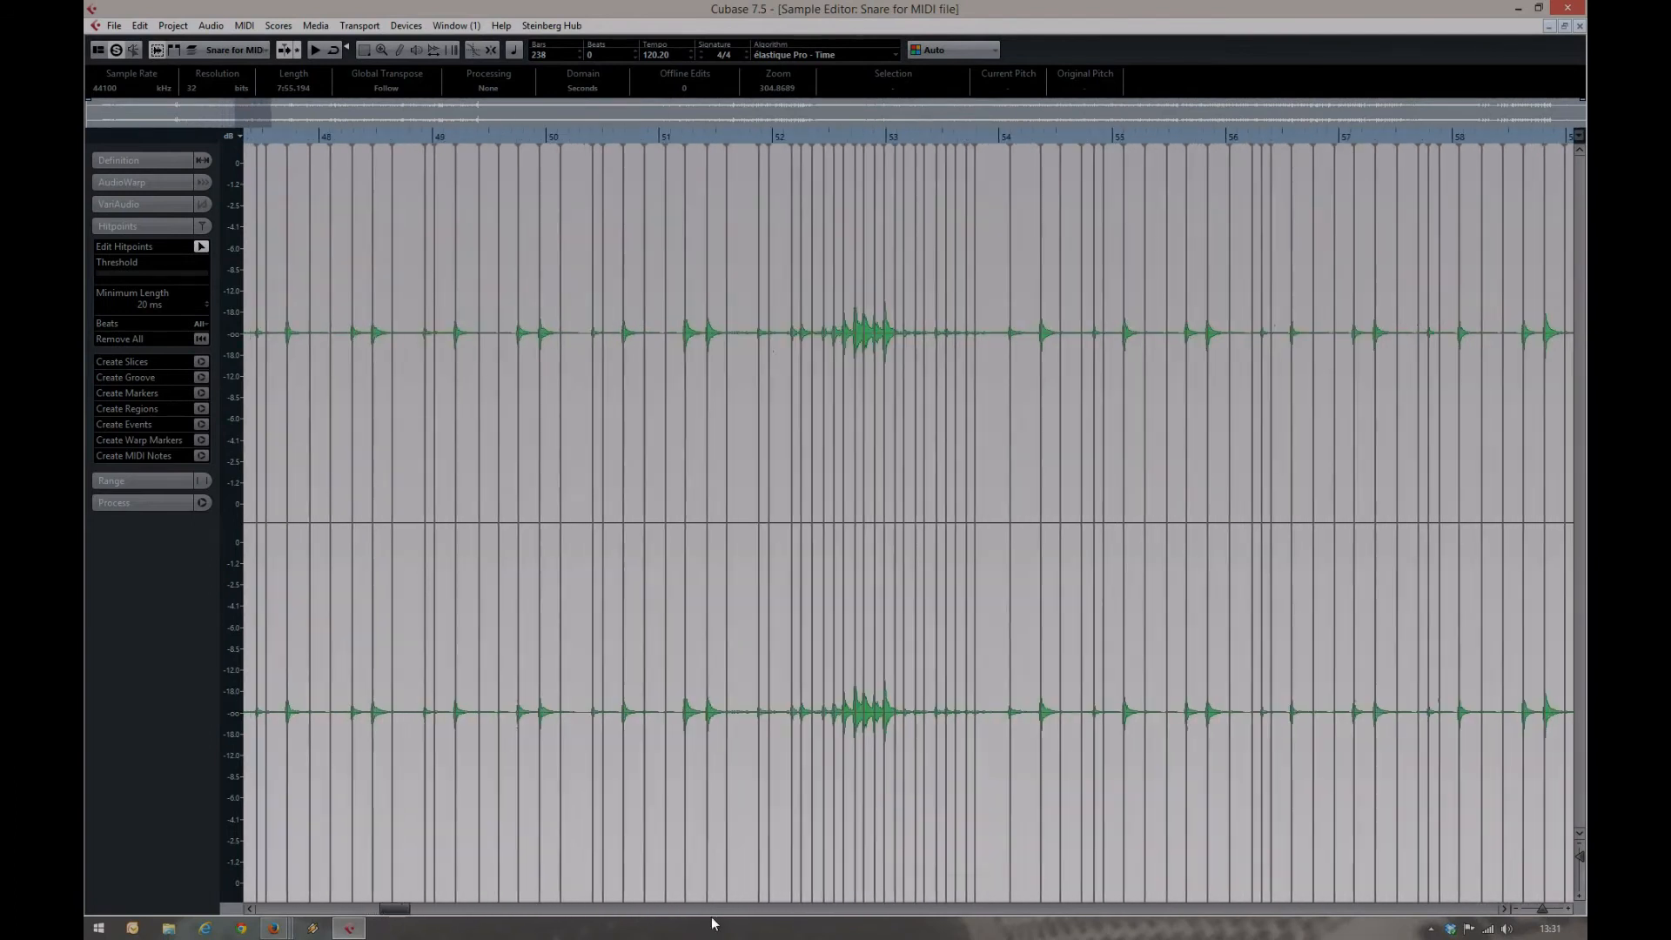
{"action": "left_click", "coordinate": [1570, 910]}
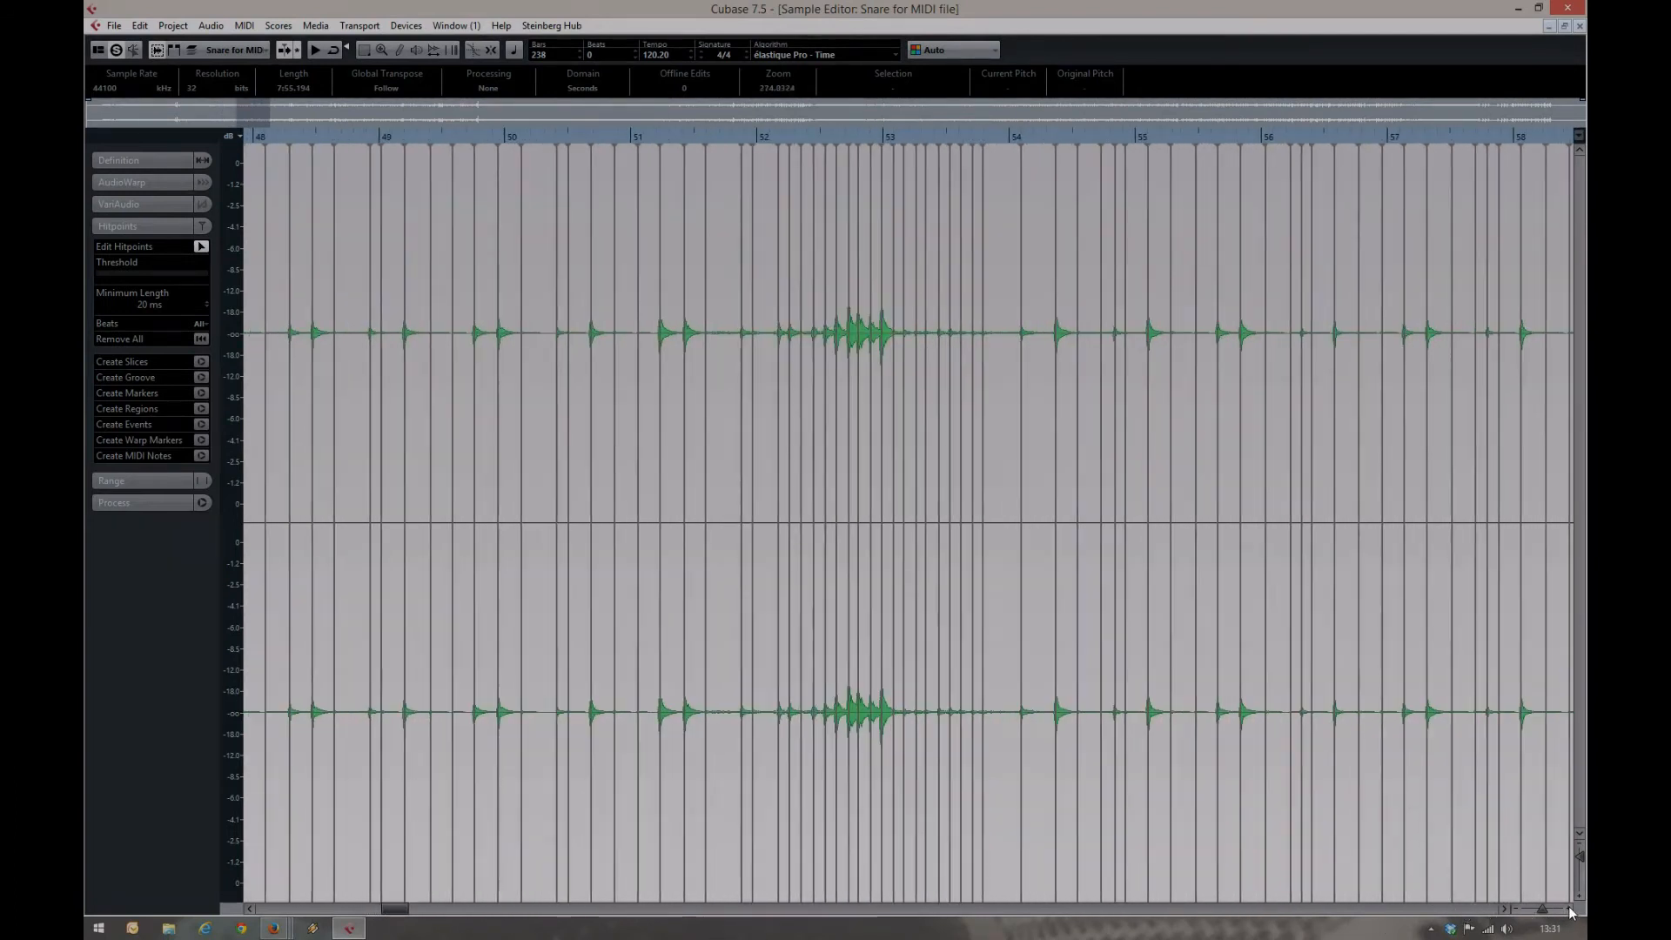
{"action": "left_click", "coordinate": [1571, 910]}
{"action": "left_click", "coordinate": [1571, 911]}
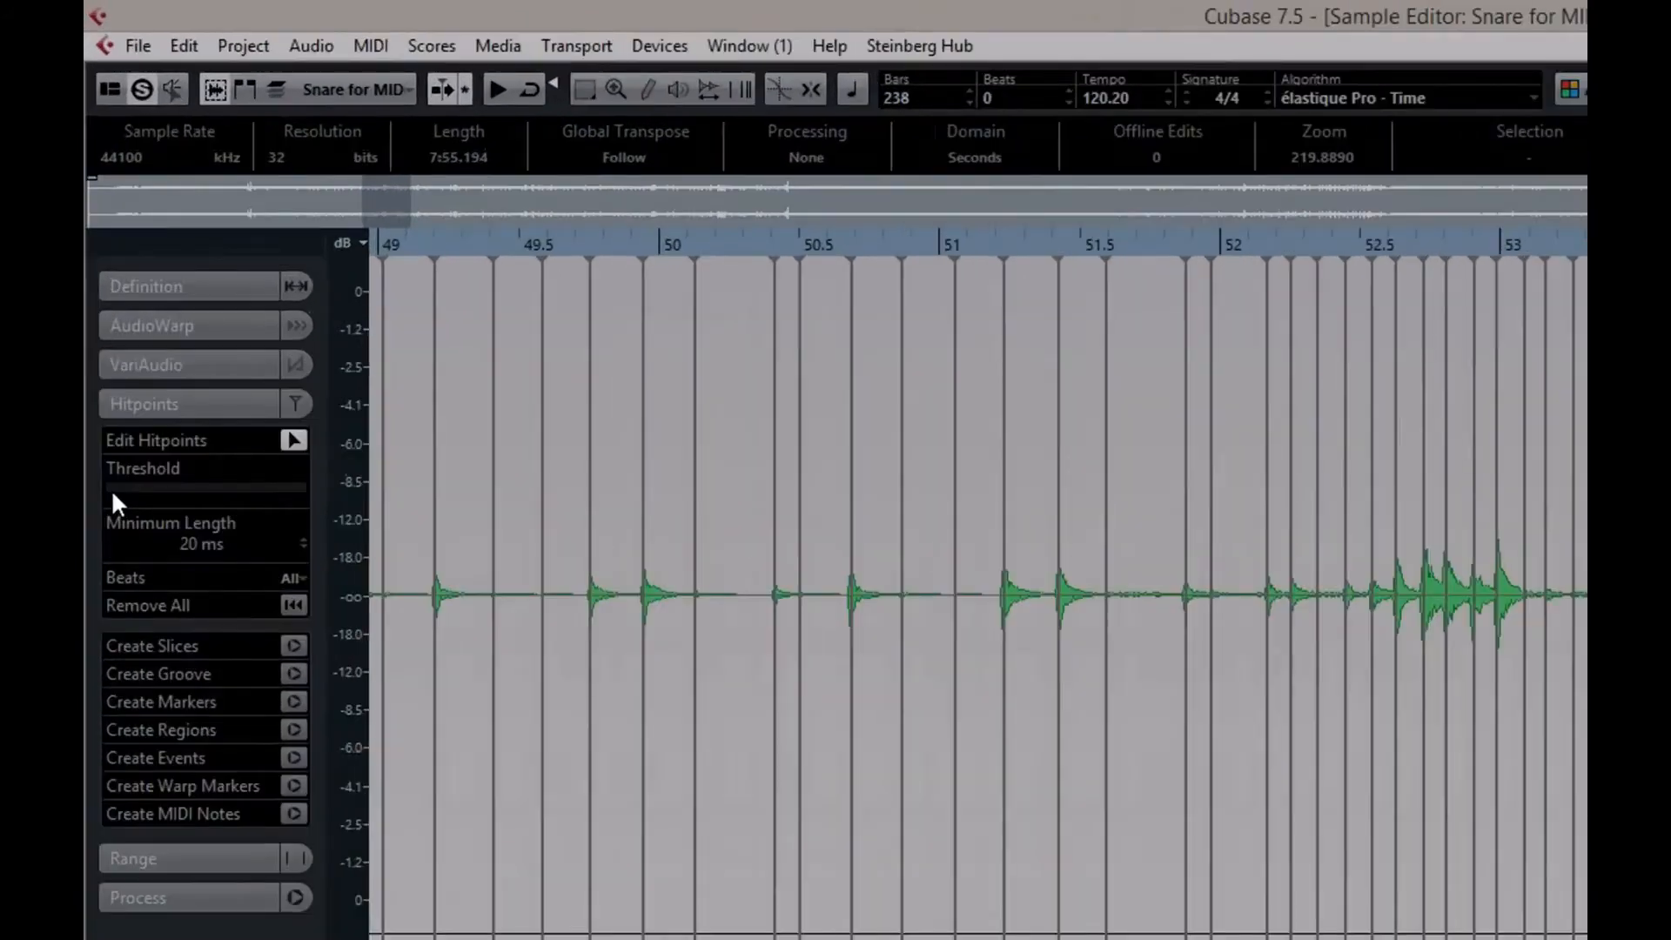
Try a slightly higher hitpoint threshold against the enlarged waveform and return it to the minimum
{"action": "left_click_drag", "start_coordinate": [111, 489], "coordinate": [122, 489]}
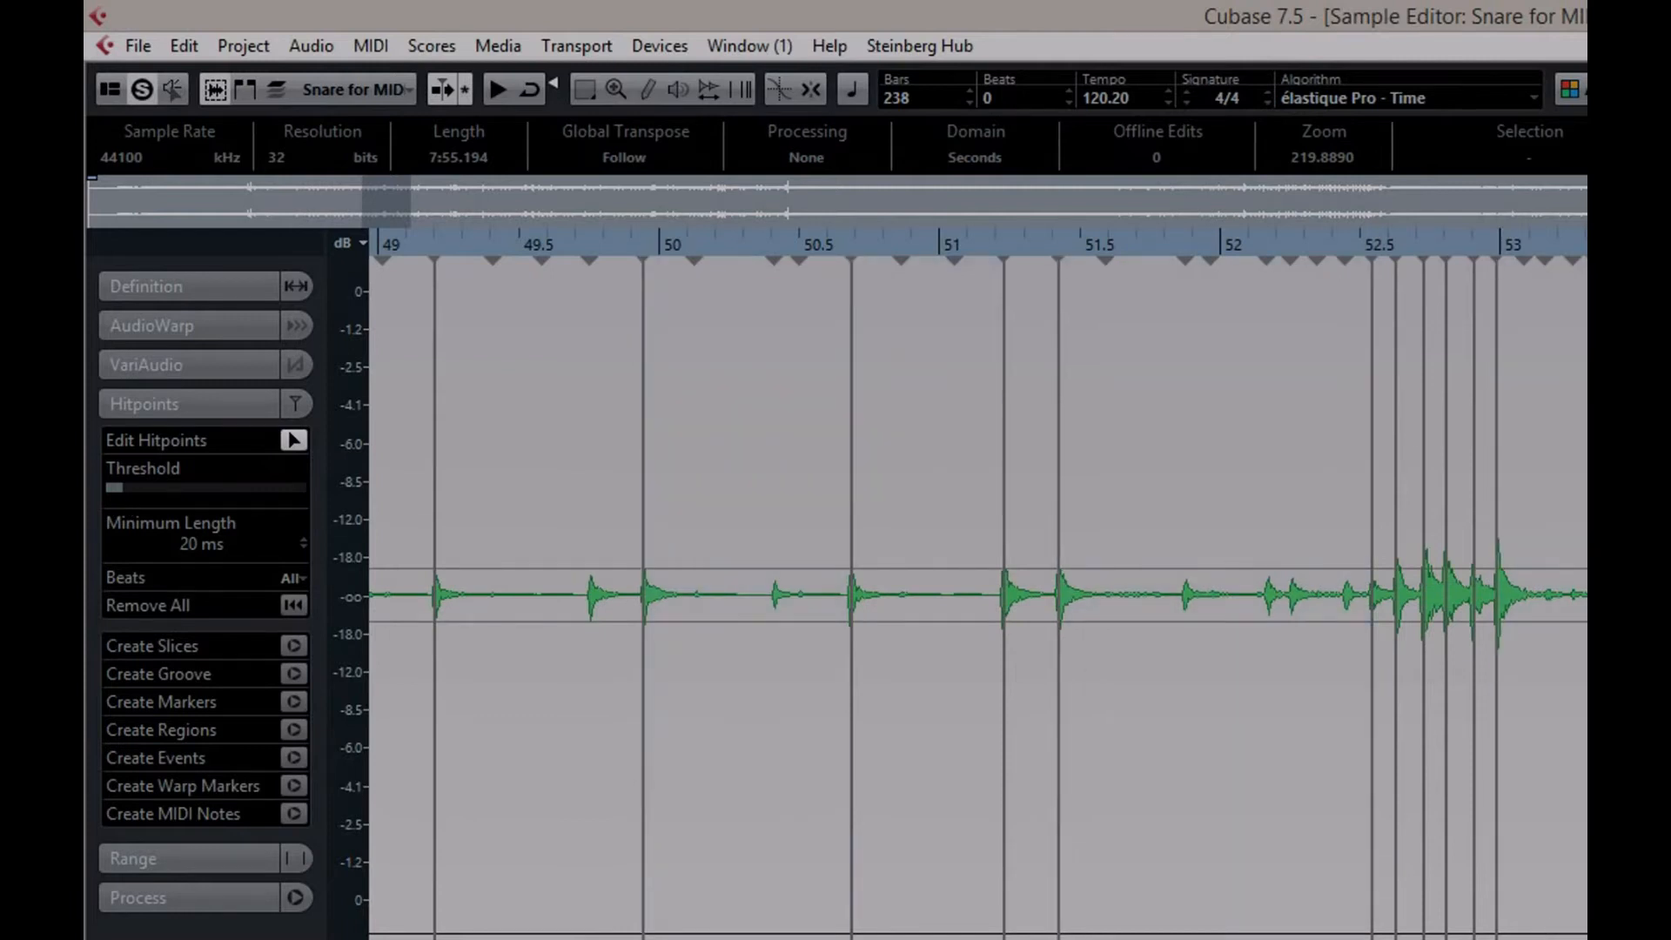
{"action": "key", "text": "shift+h"}
{"action": "key", "text": "shift+h"}
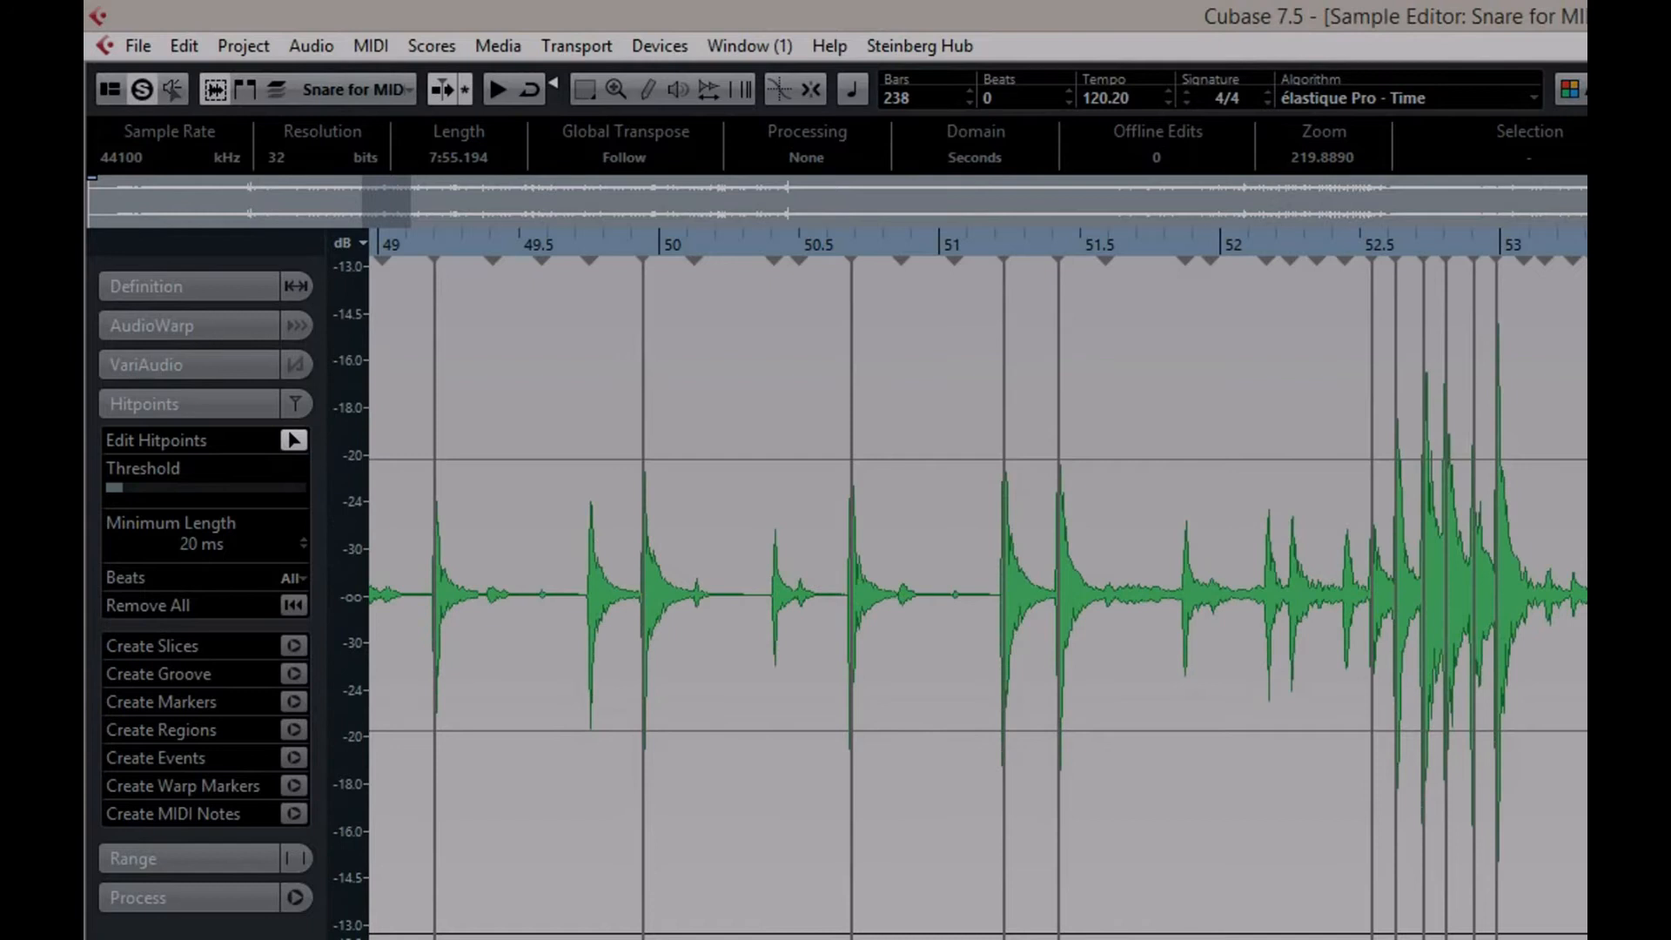
{"action": "key", "text": "shift+h"}
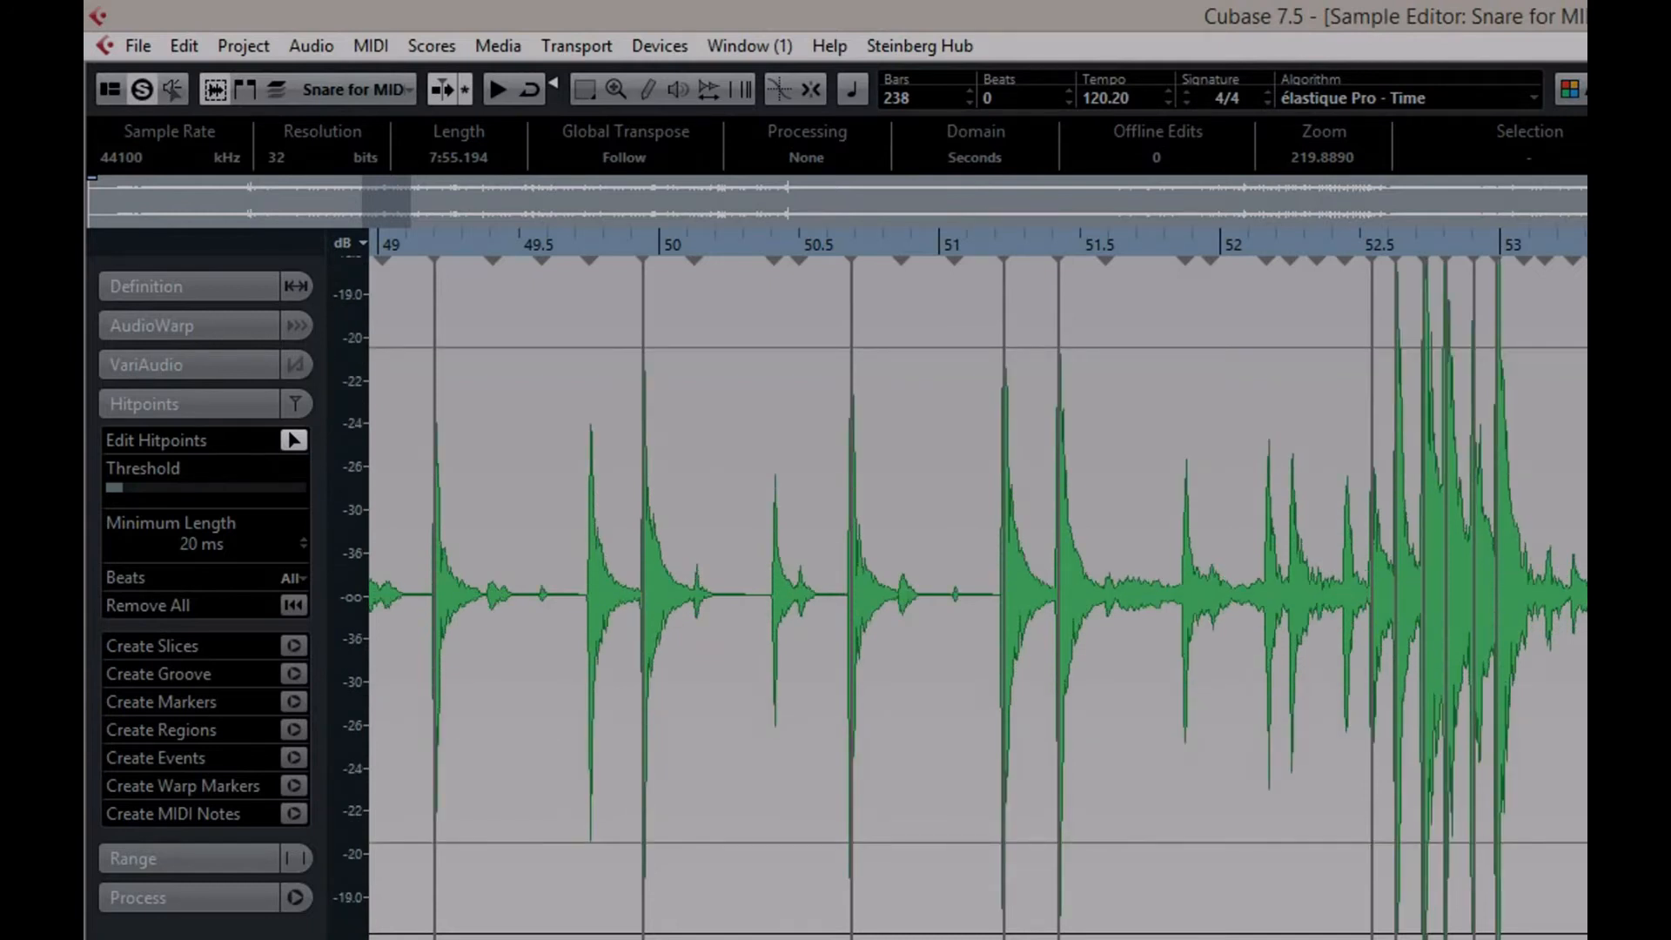
{"action": "left_click_drag", "start_coordinate": [112, 488], "coordinate": [103, 500]}
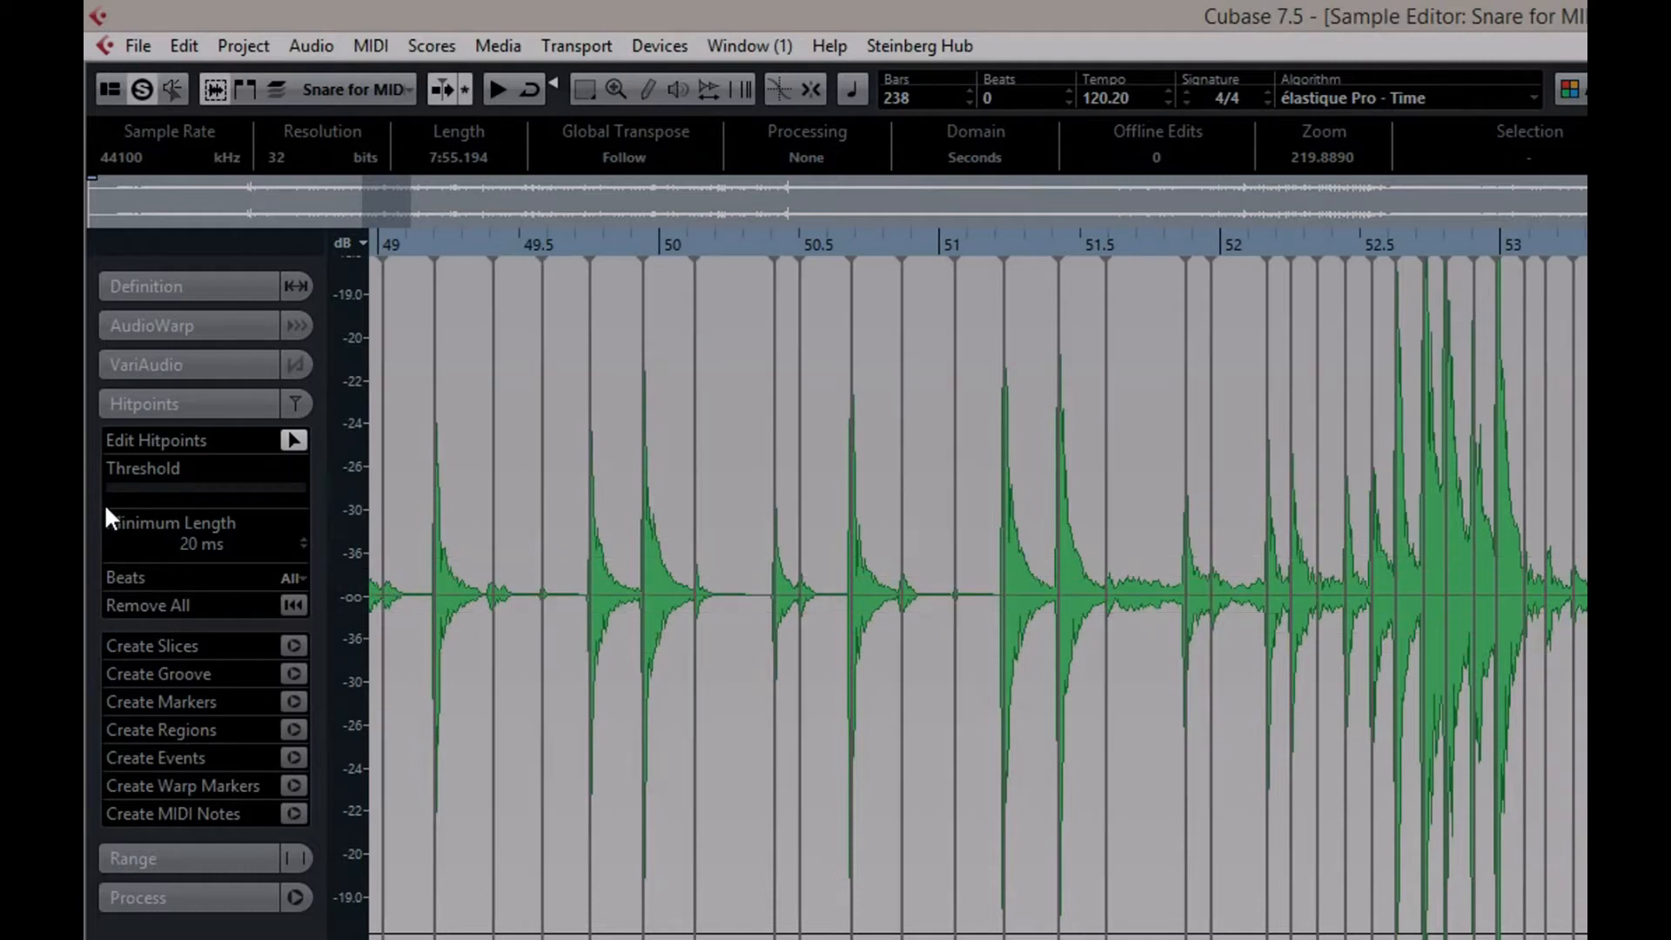
{"action": "left_click_drag", "start_coordinate": [106, 505], "coordinate": [102, 504]}
Convert the hitpoints to MIDI notes on a new MIDI track with dynamic velocity, pitch C1 and length 1/8, closing the Sample Editor
{"action": "scroll", "coordinate": [977, 597], "scroll_direction": "left", "scroll_amount": 5}
{"action": "scroll", "coordinate": [978, 597], "scroll_direction": "left", "scroll_amount": 4}
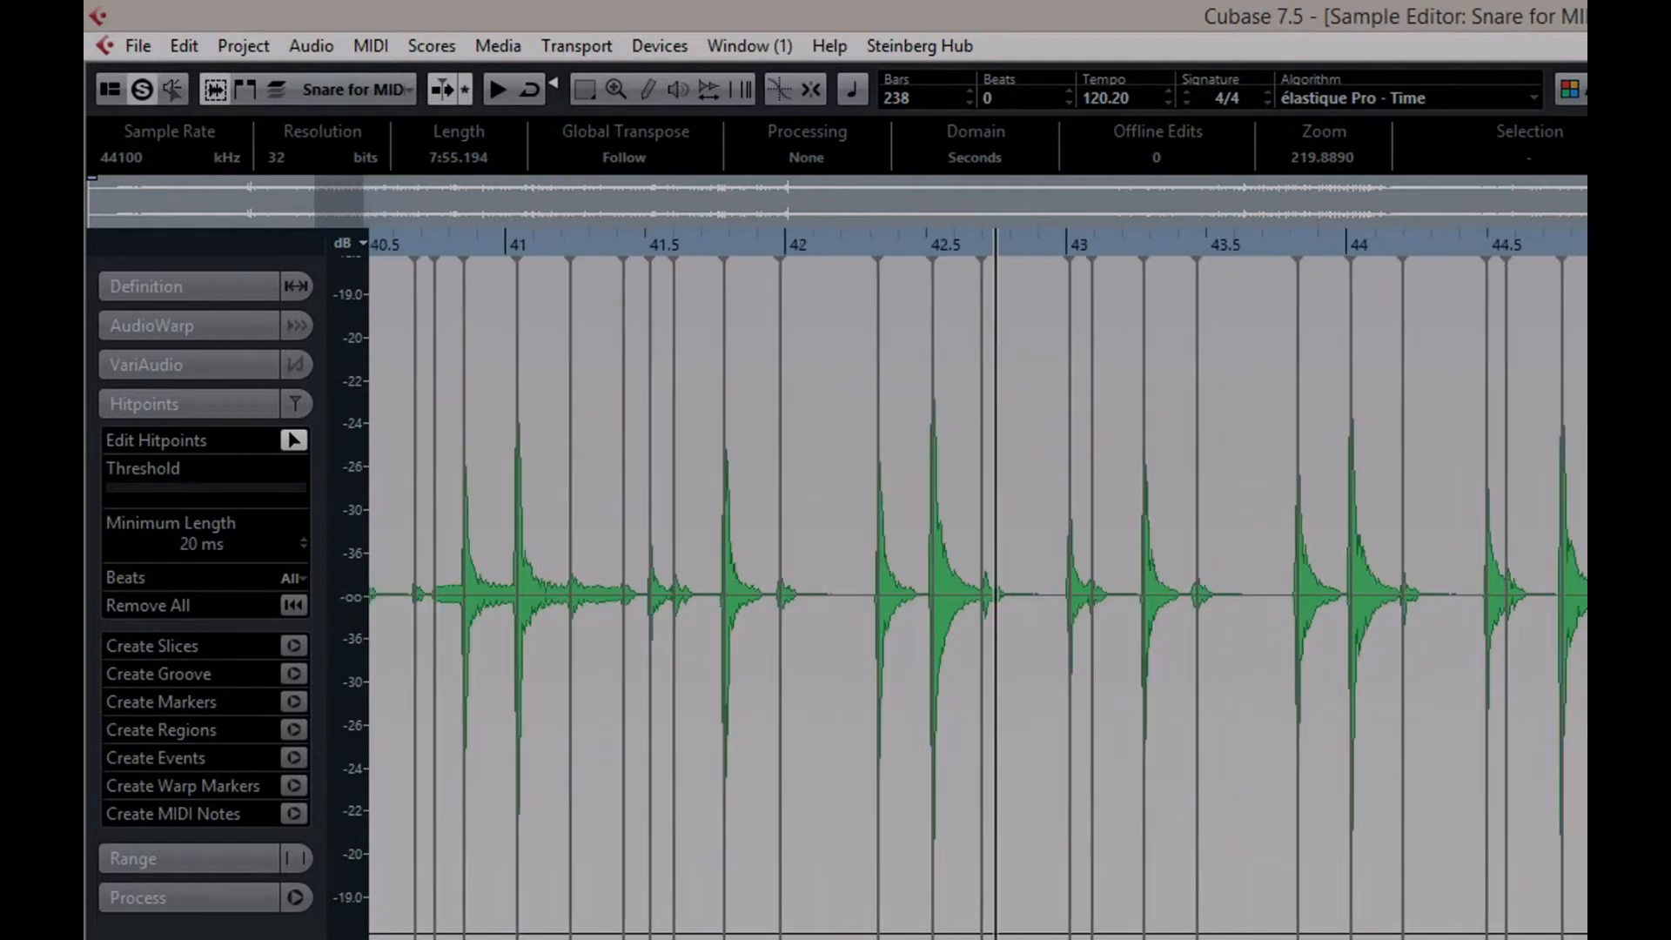
{"action": "scroll", "coordinate": [978, 597], "scroll_direction": "left", "scroll_amount": 15}
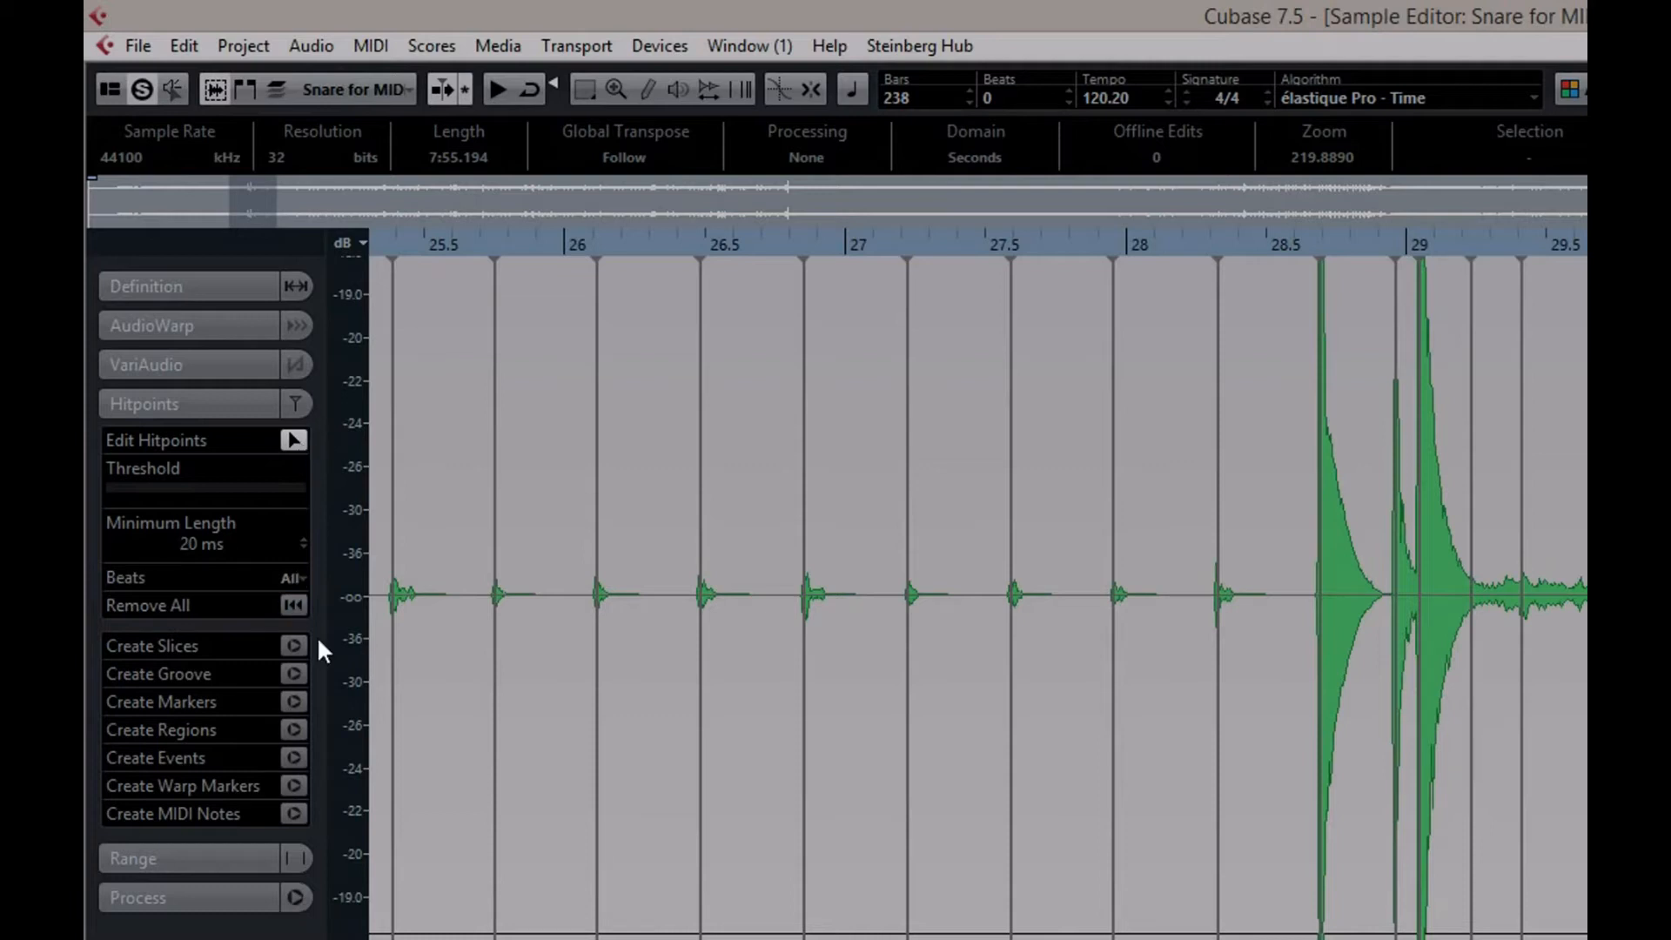
{"action": "left_click", "coordinate": [296, 806]}
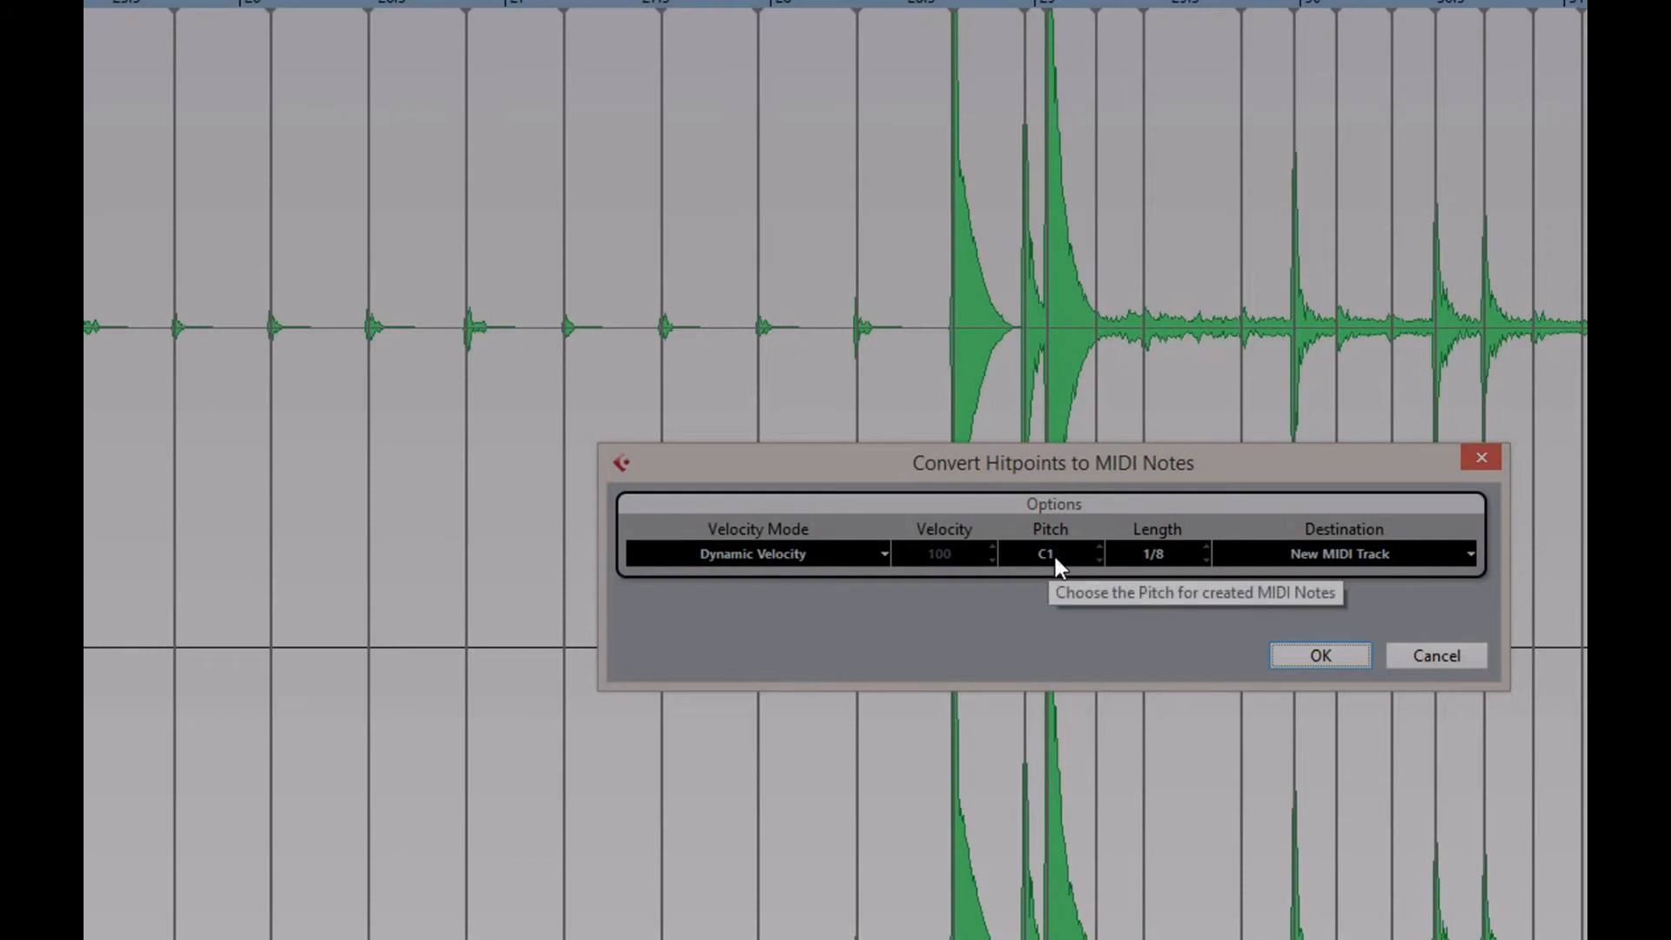
{"action": "left_click", "coordinate": [1318, 651]}
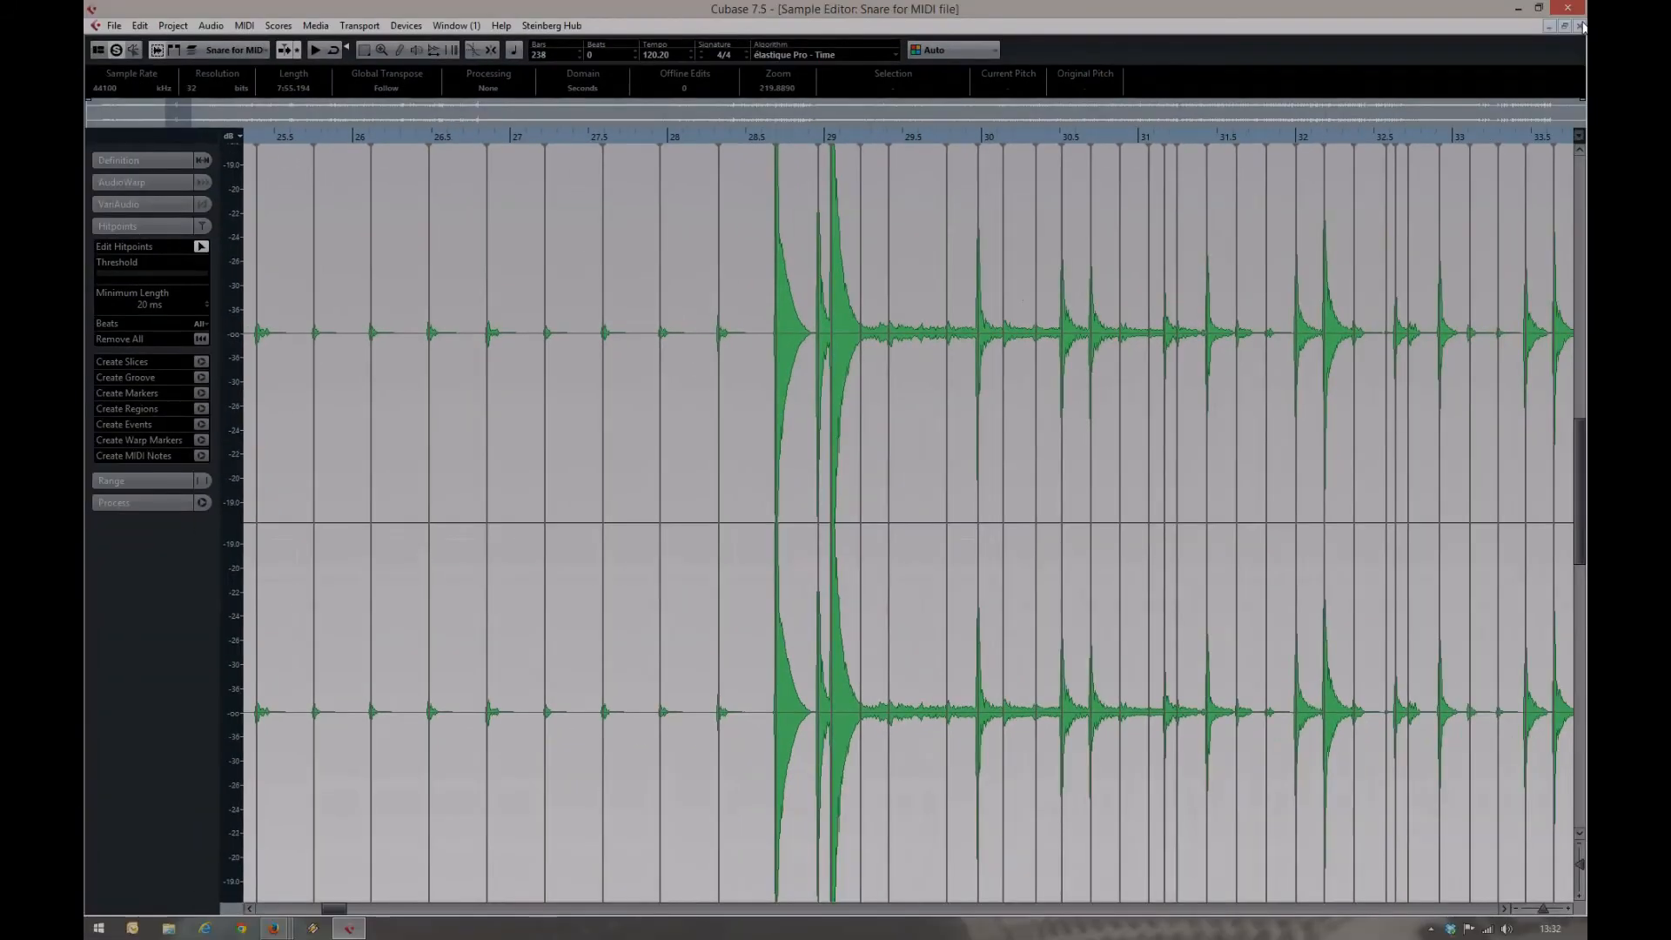
{"action": "left_click", "coordinate": [1580, 26]}
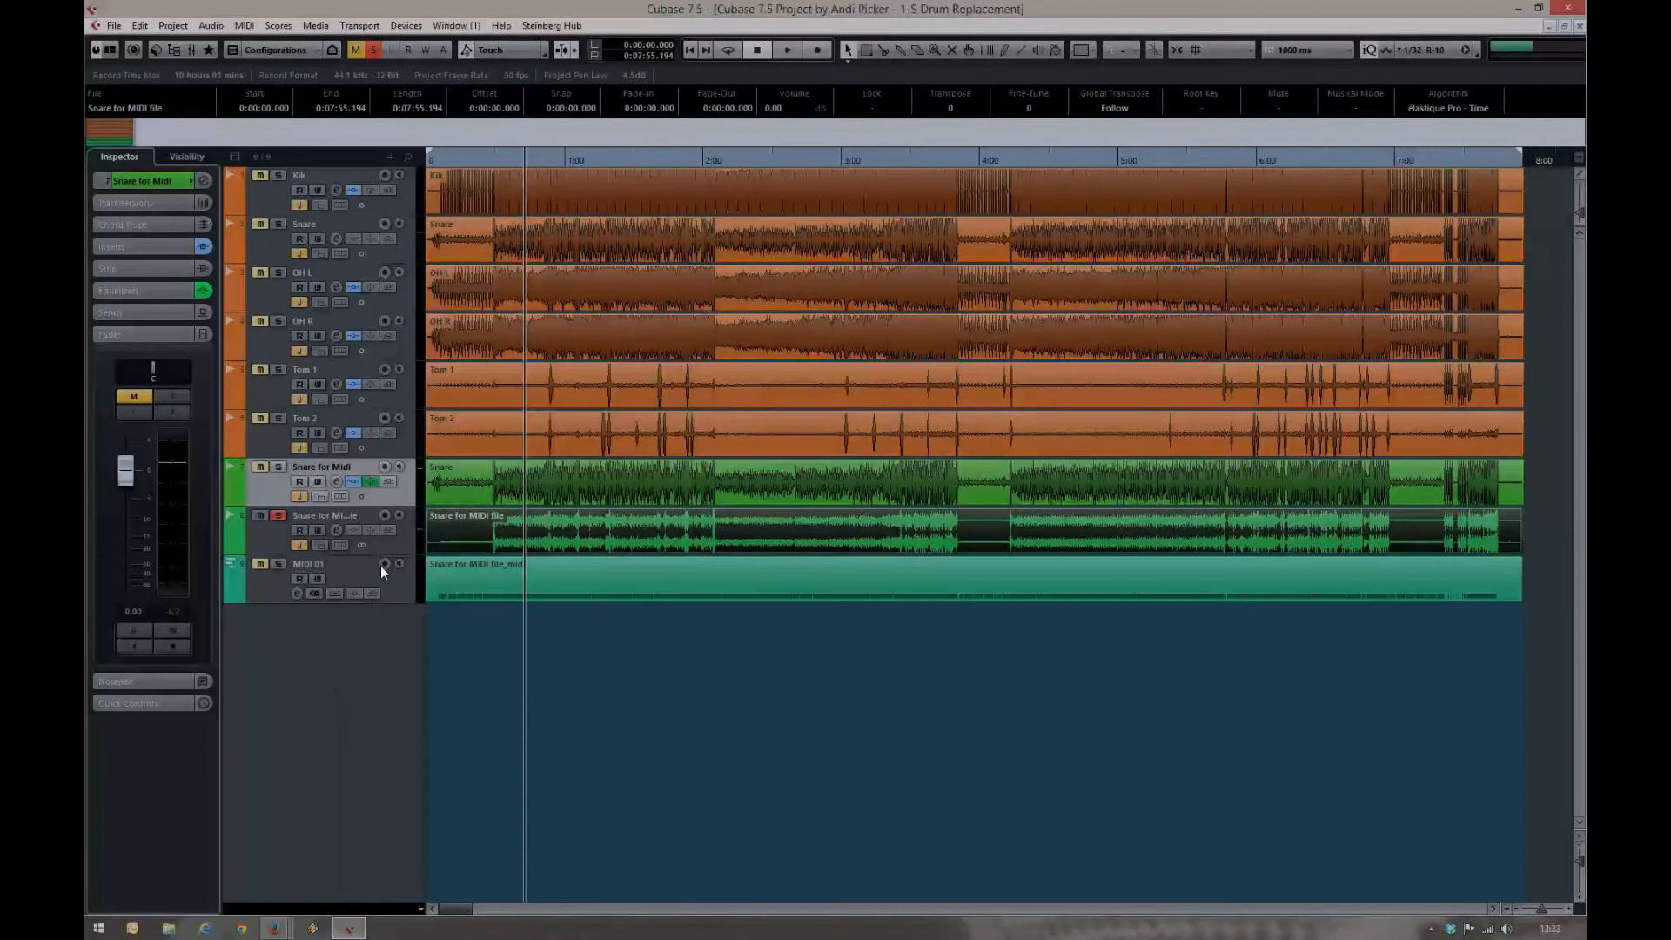
Rename the new MIDI track "Snare MIDI" and give it the pink Color 15
{"action": "double_click", "coordinate": [303, 563]}
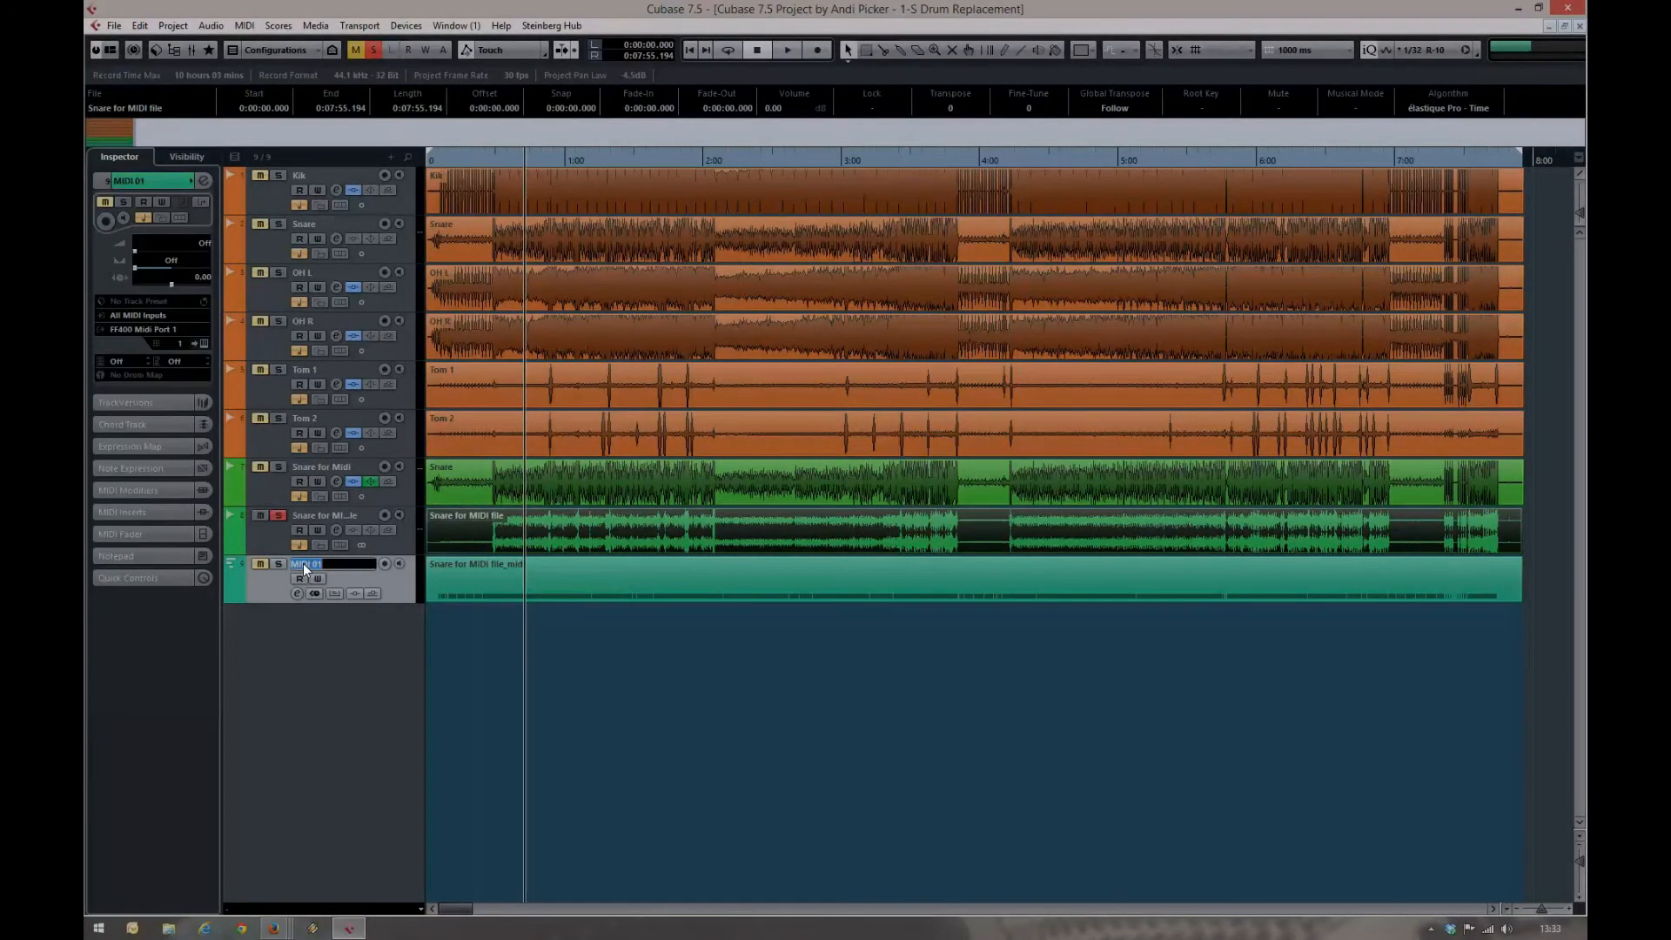
{"action": "type", "text": "Snare"}
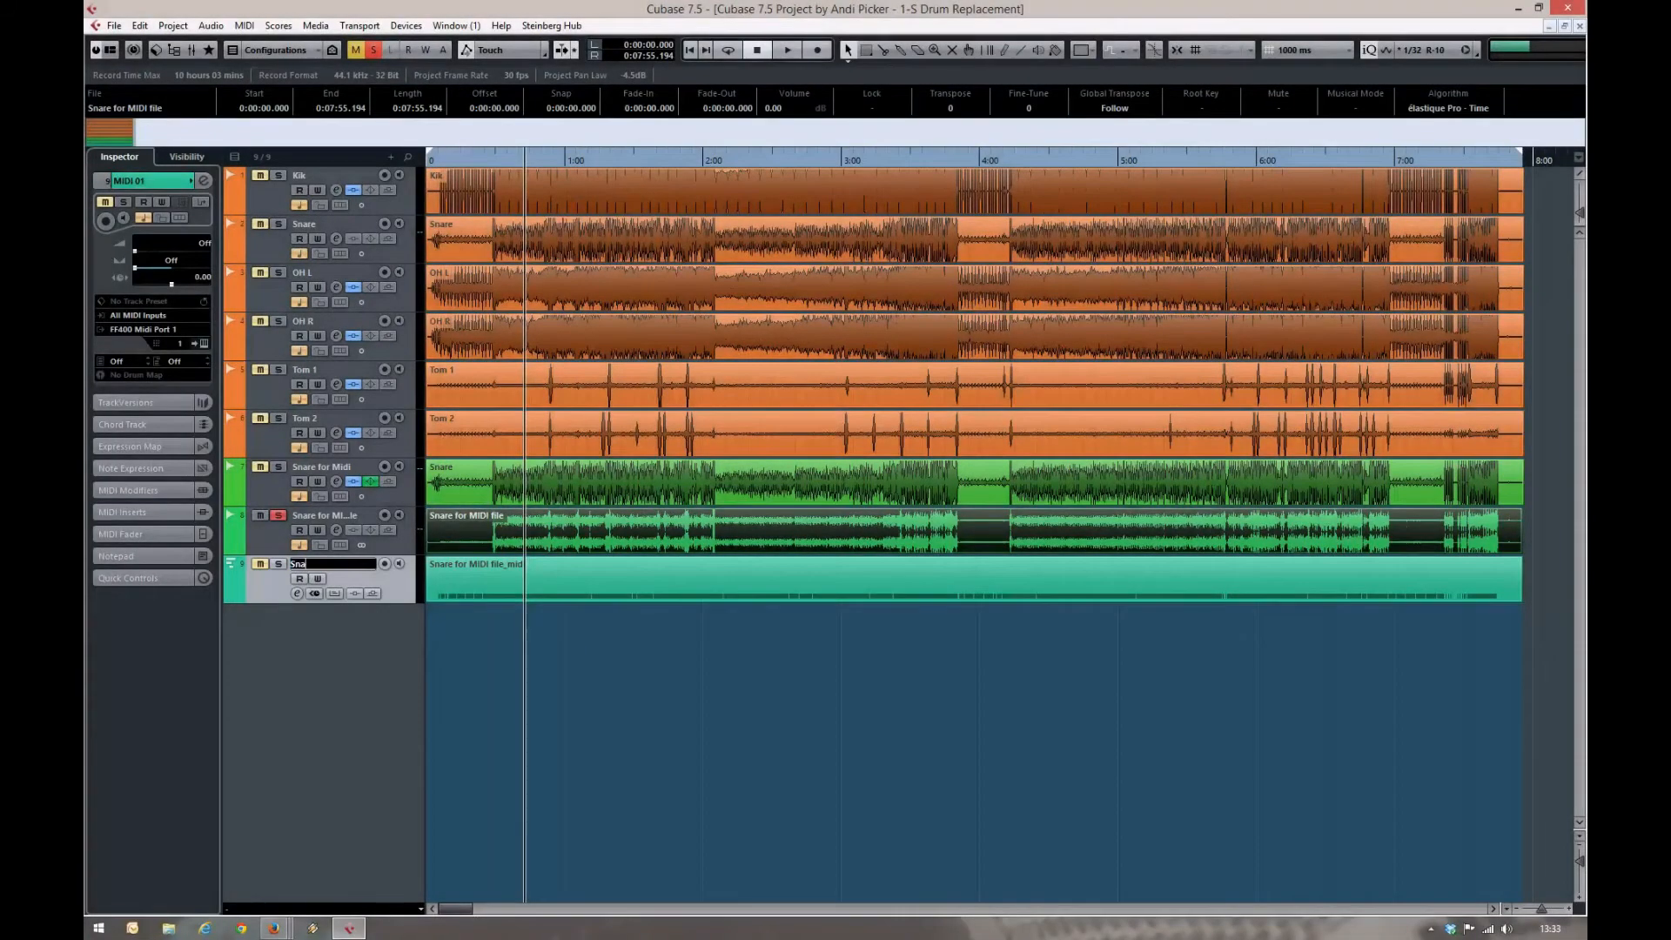
{"action": "type", "text": " MIDI"}
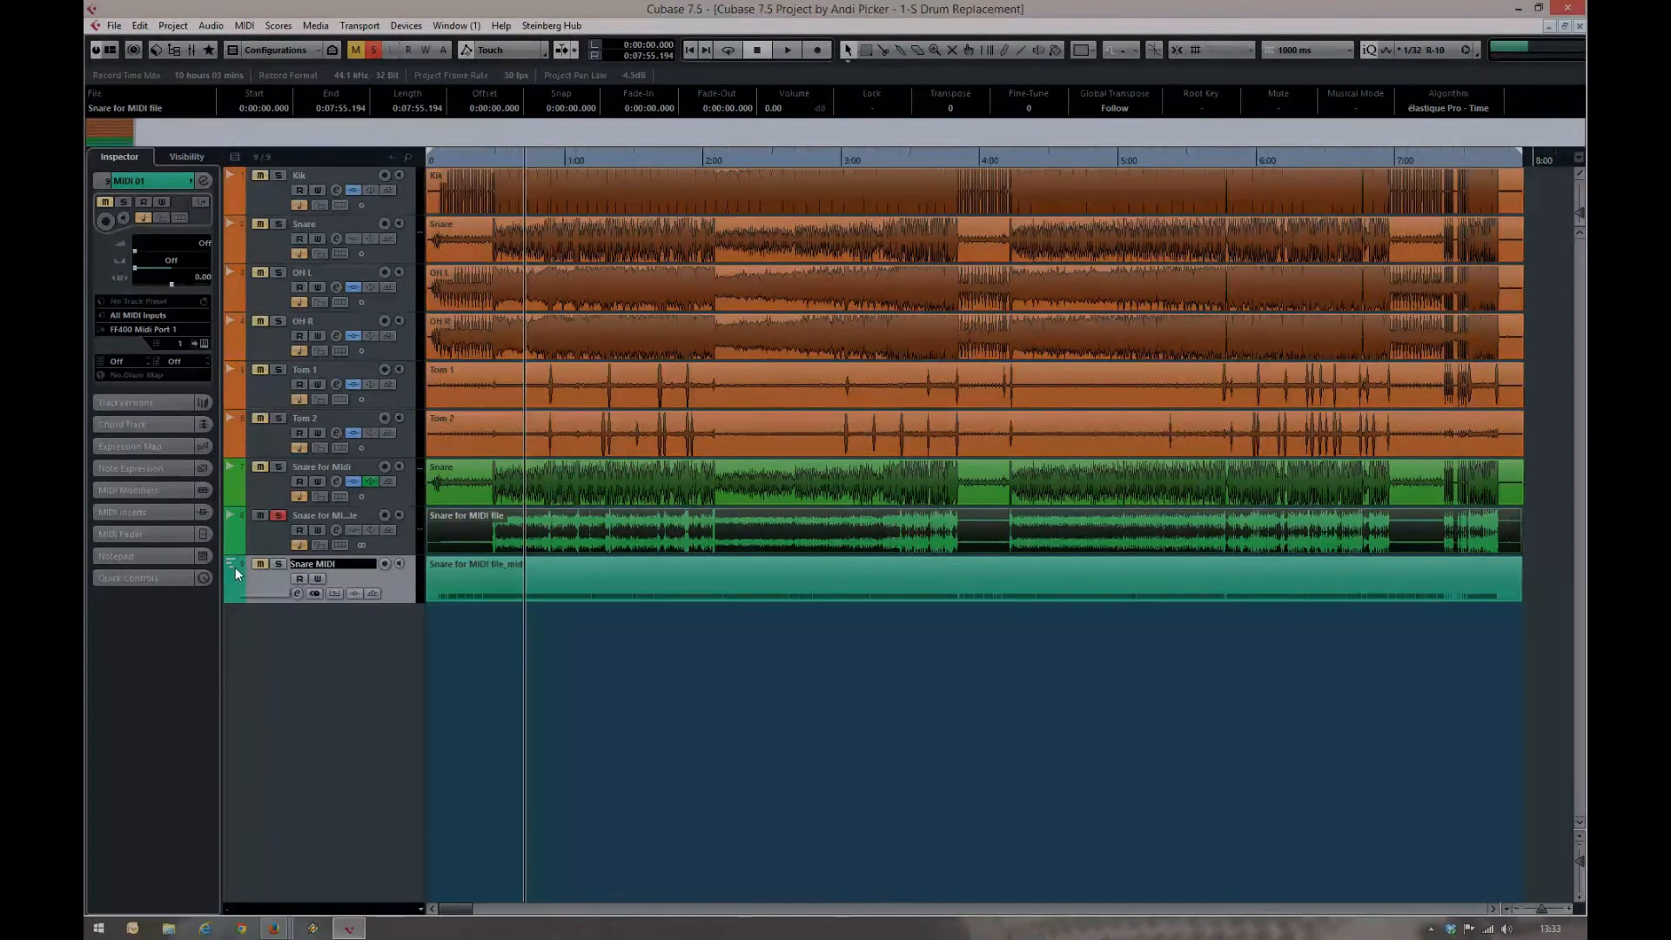
{"action": "left_click", "coordinate": [235, 568]}
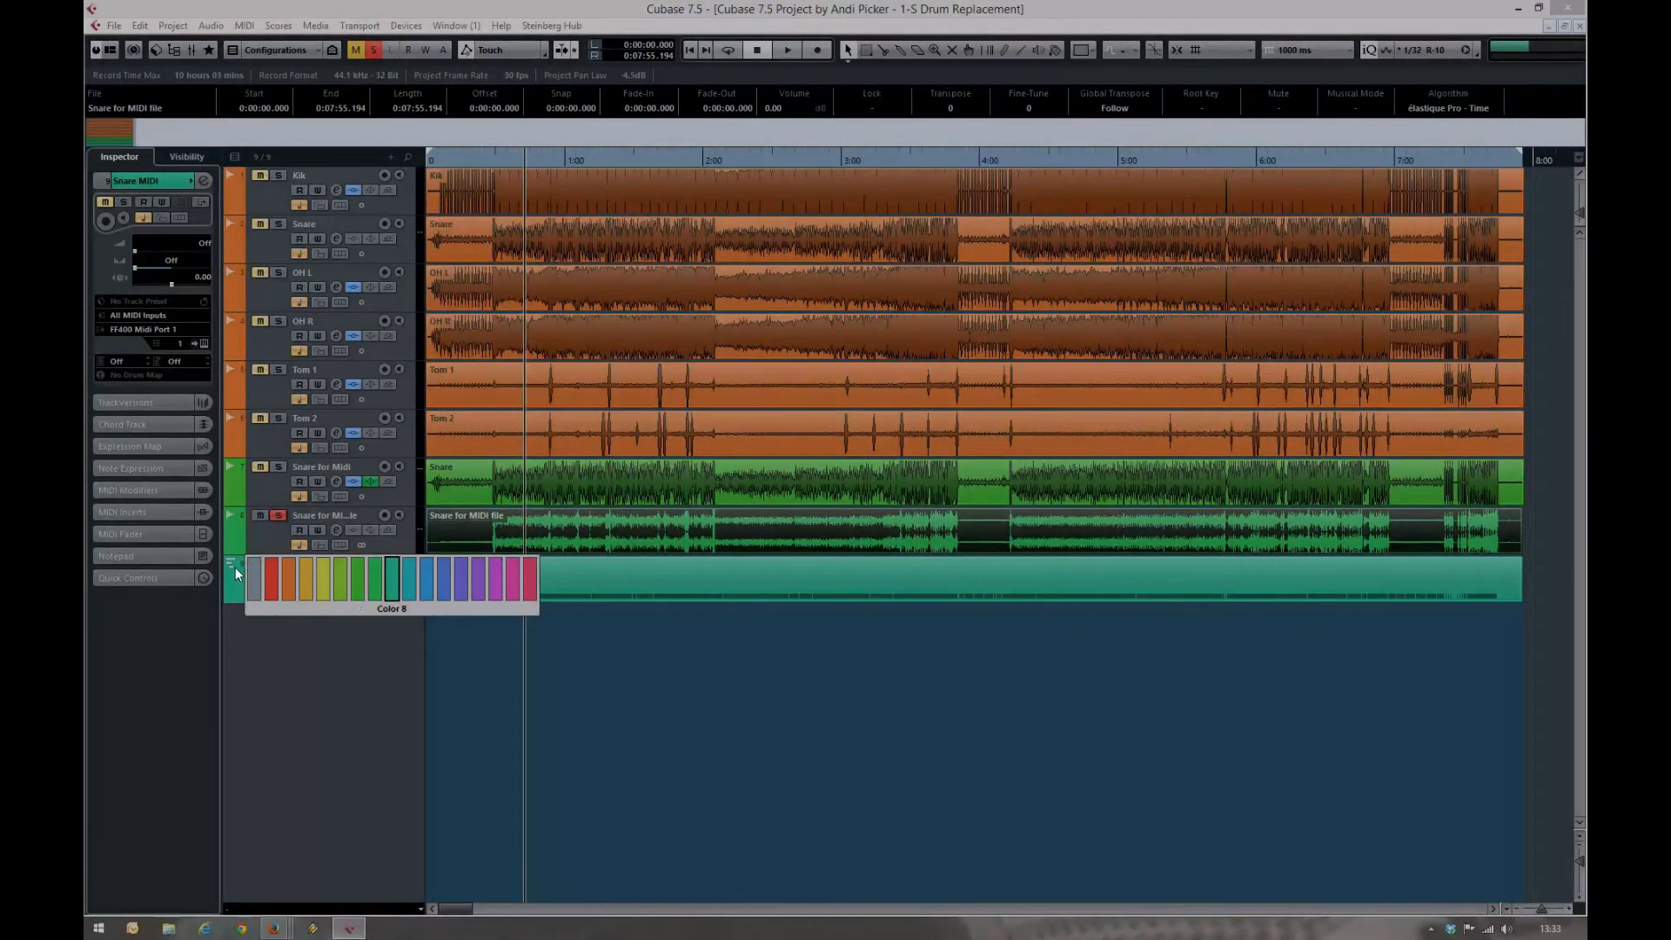
{"action": "left_click", "coordinate": [512, 577]}
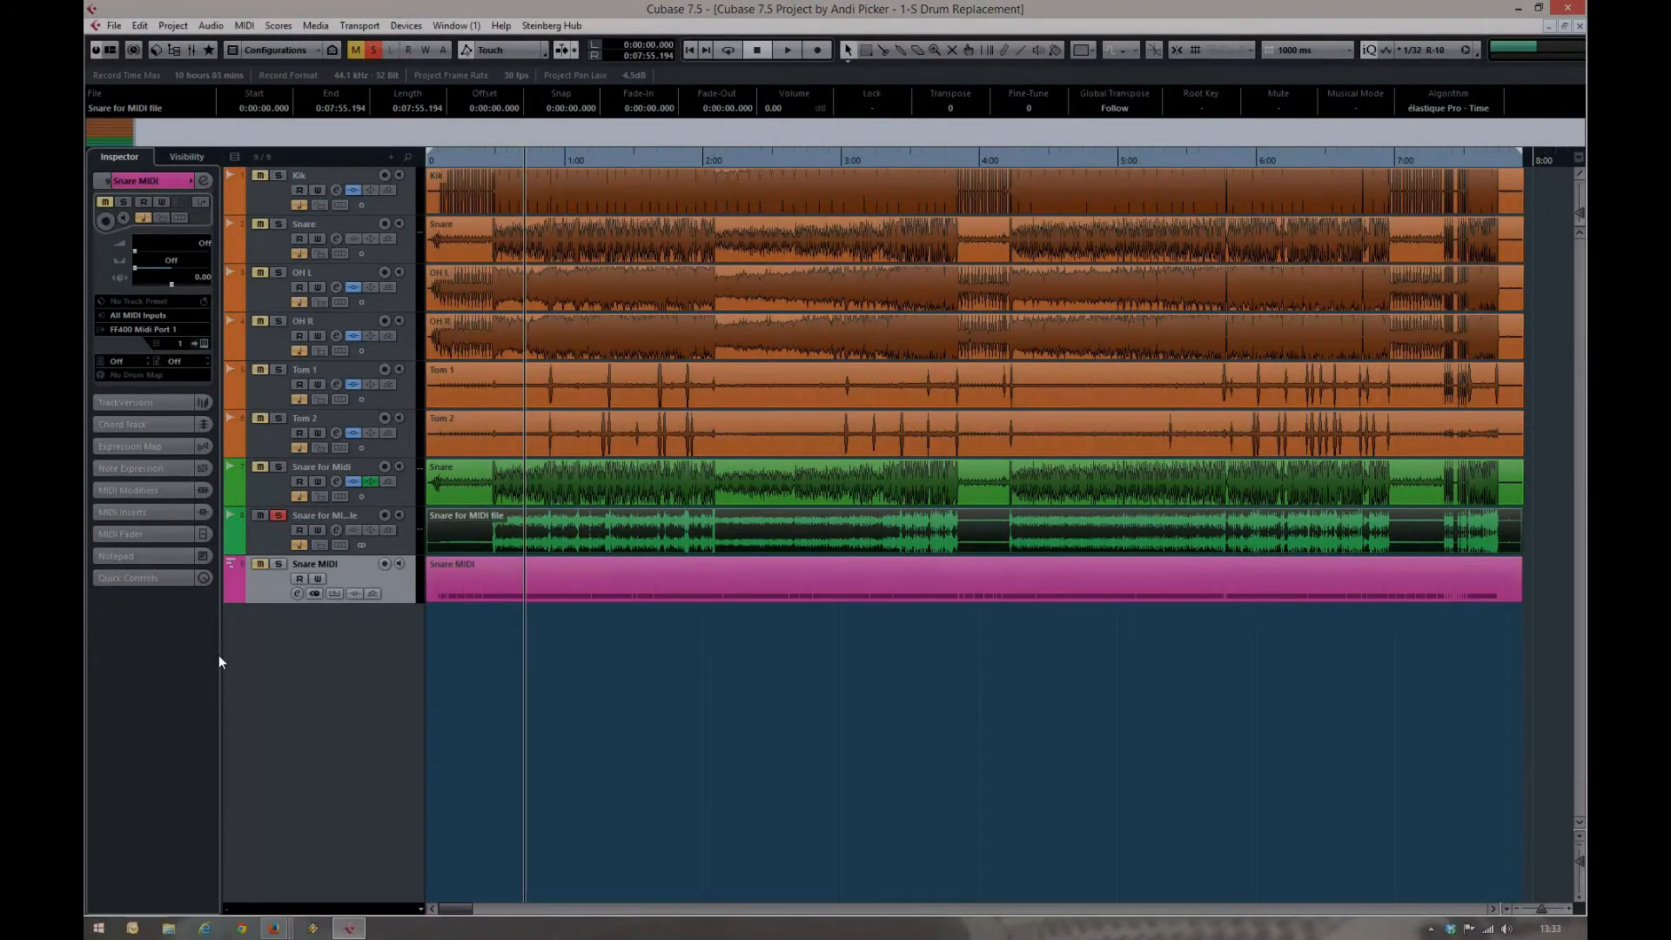
Solo the Snare MIDI track and load EZdrummer as a rack instrument without creating an assigned MIDI track
{"action": "left_click", "coordinate": [278, 564]}
{"action": "left_click", "coordinate": [620, 546]}
{"action": "left_click", "coordinate": [403, 31]}
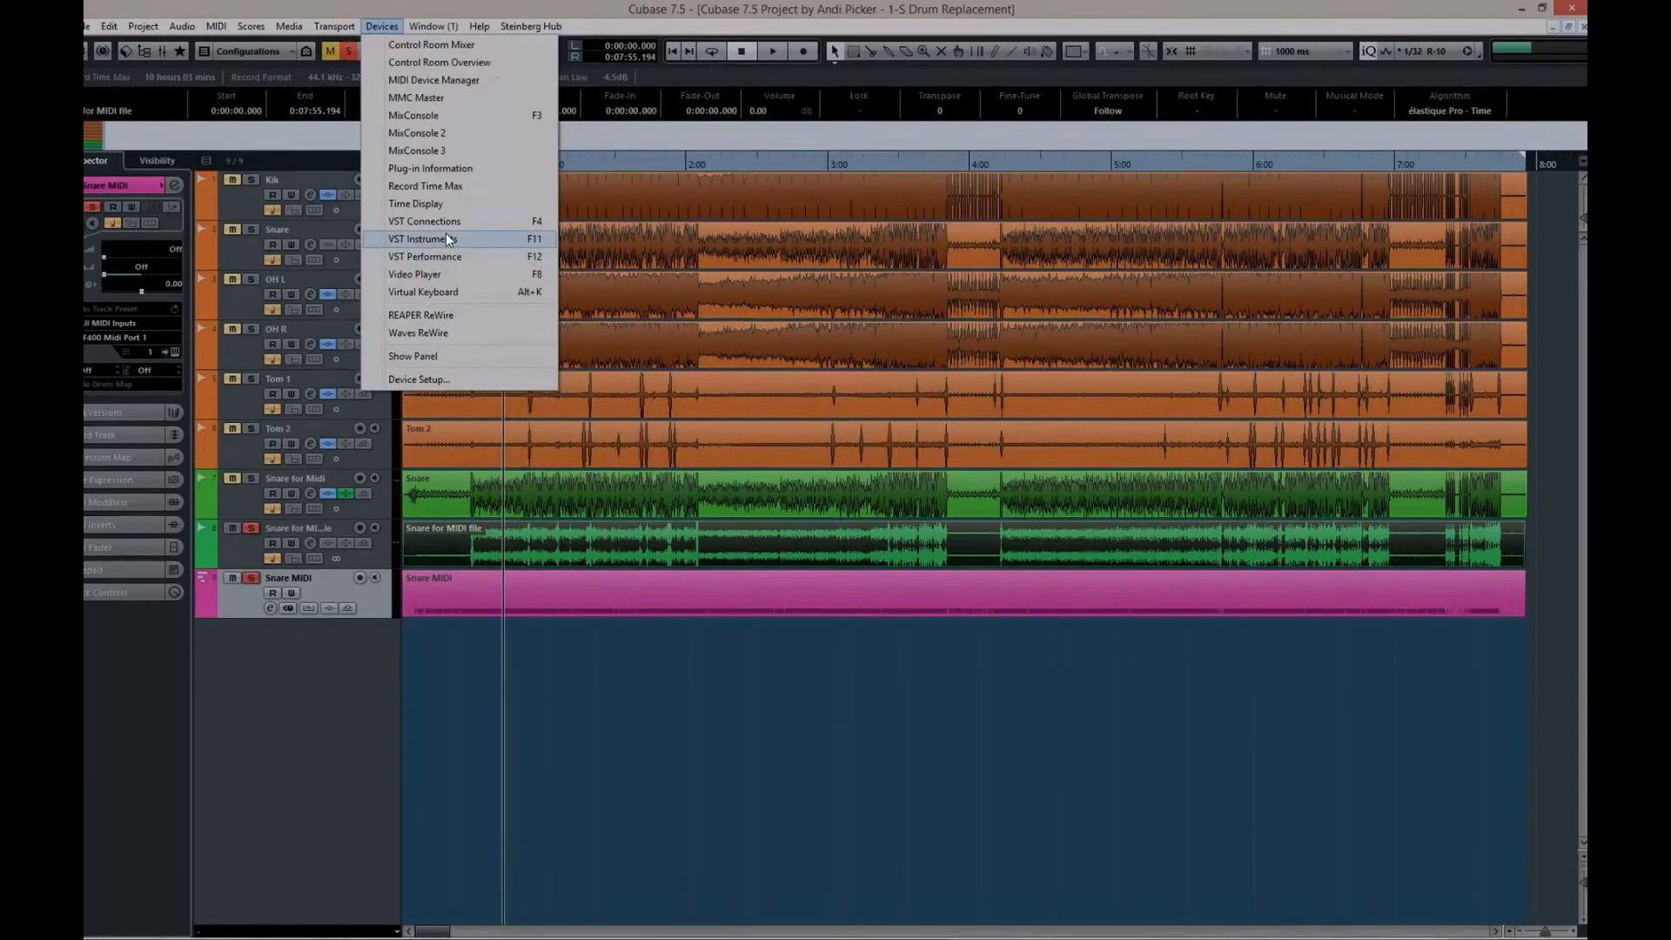
{"action": "left_click", "coordinate": [445, 238]}
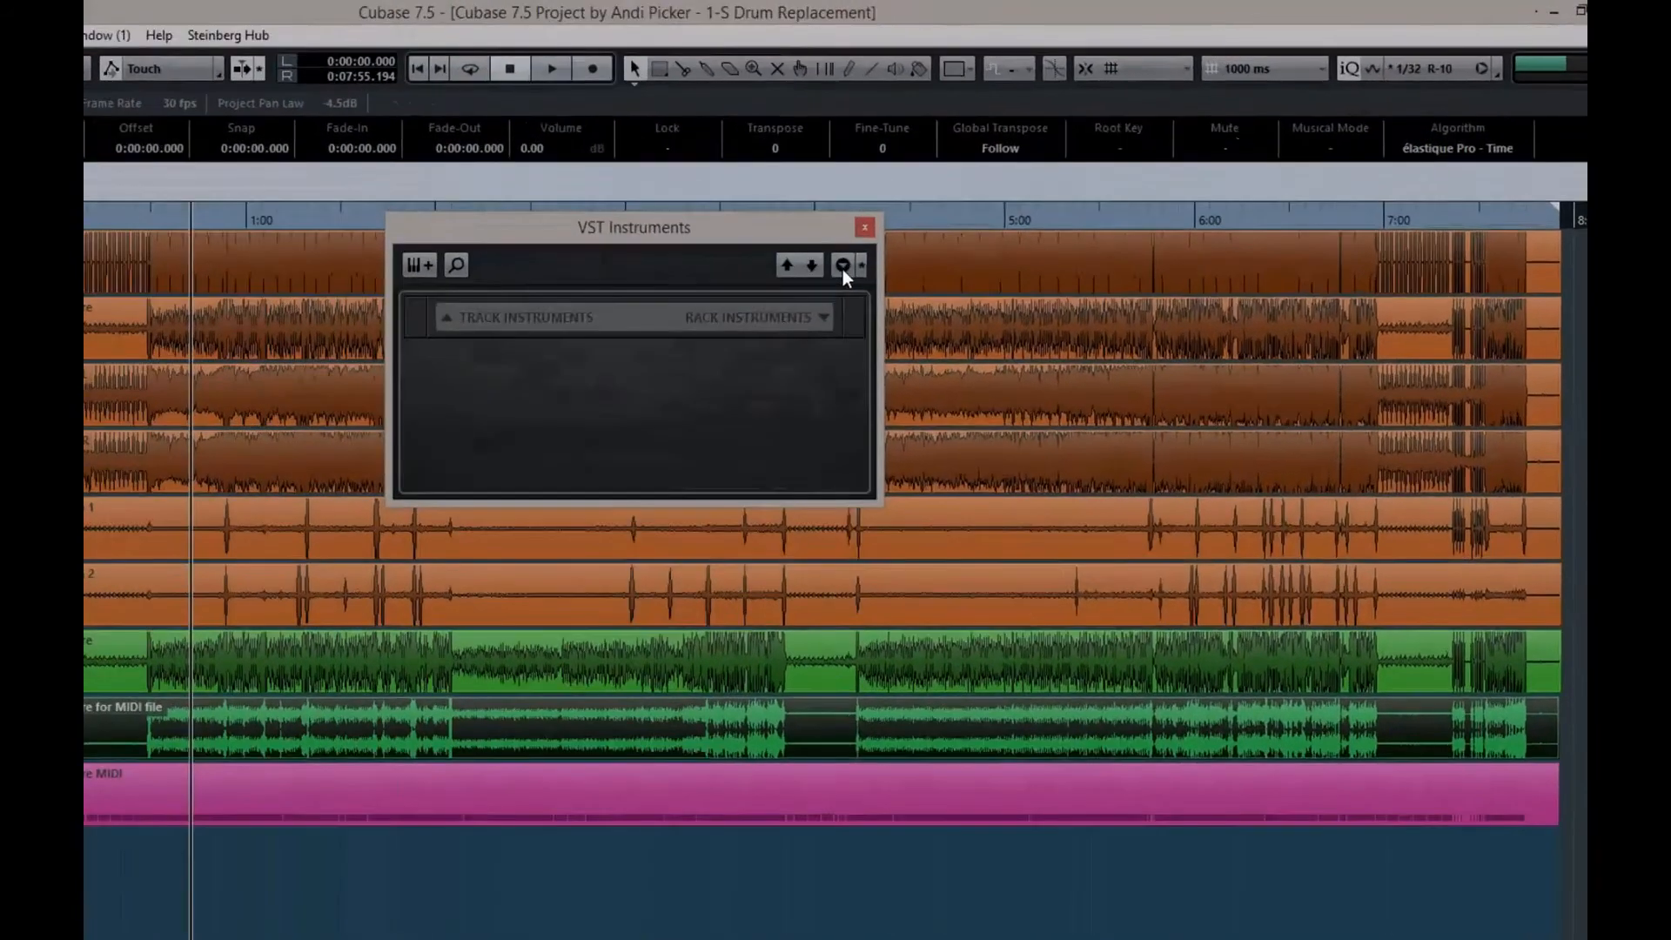
{"action": "left_click", "coordinate": [798, 310]}
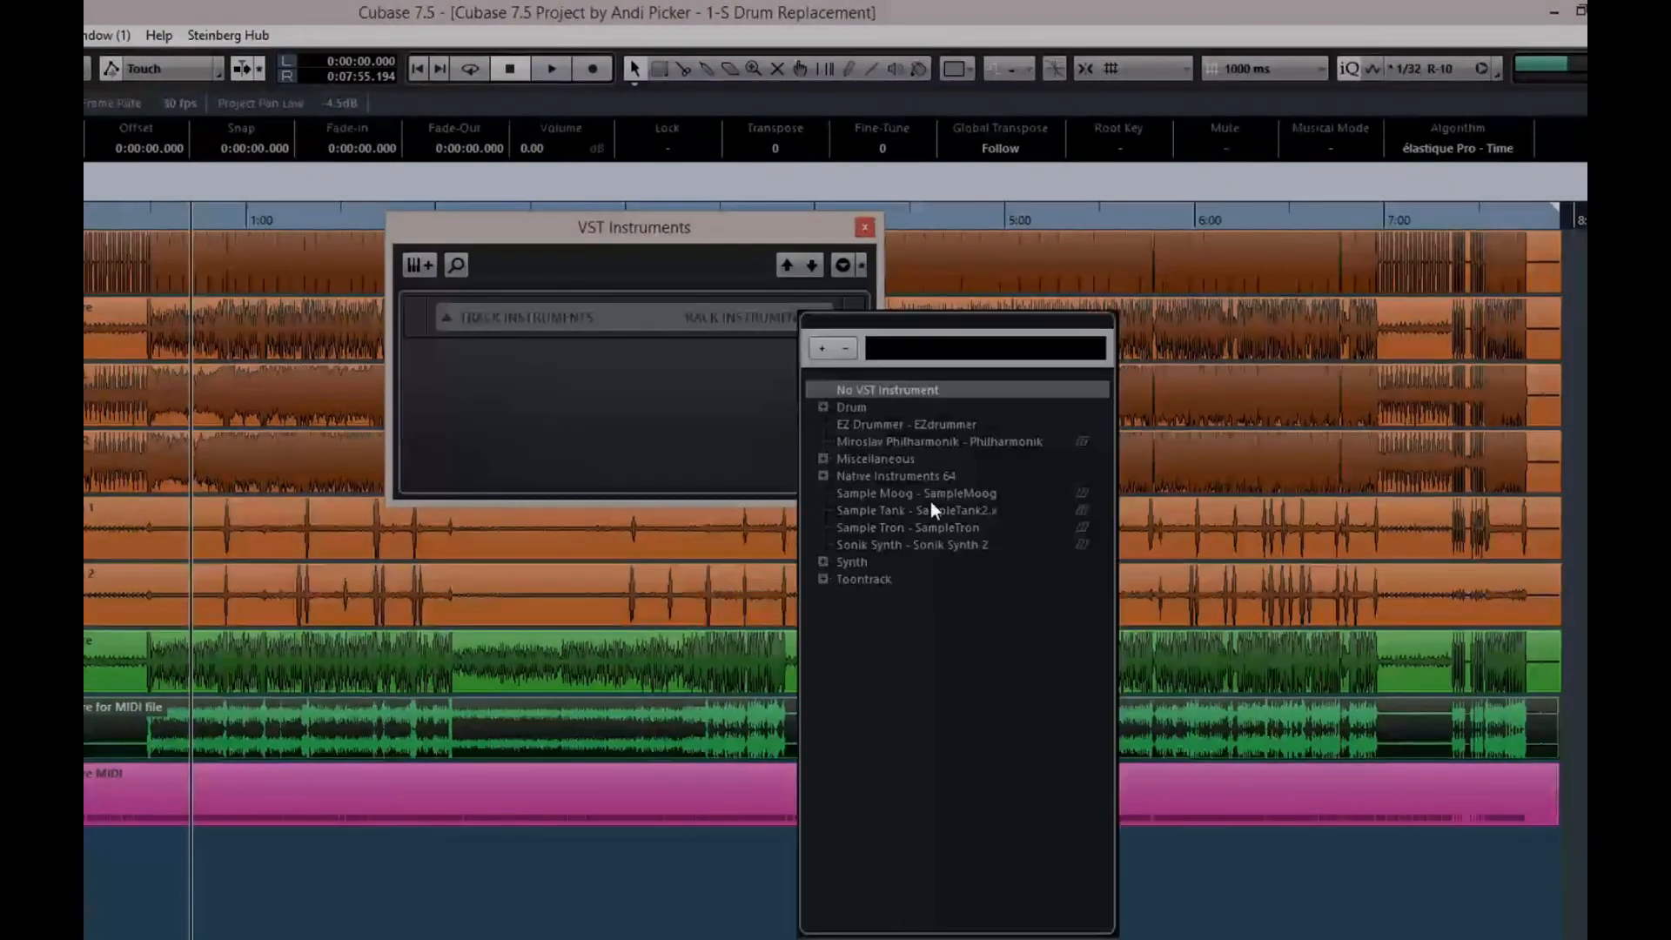
{"action": "left_click", "coordinate": [884, 425]}
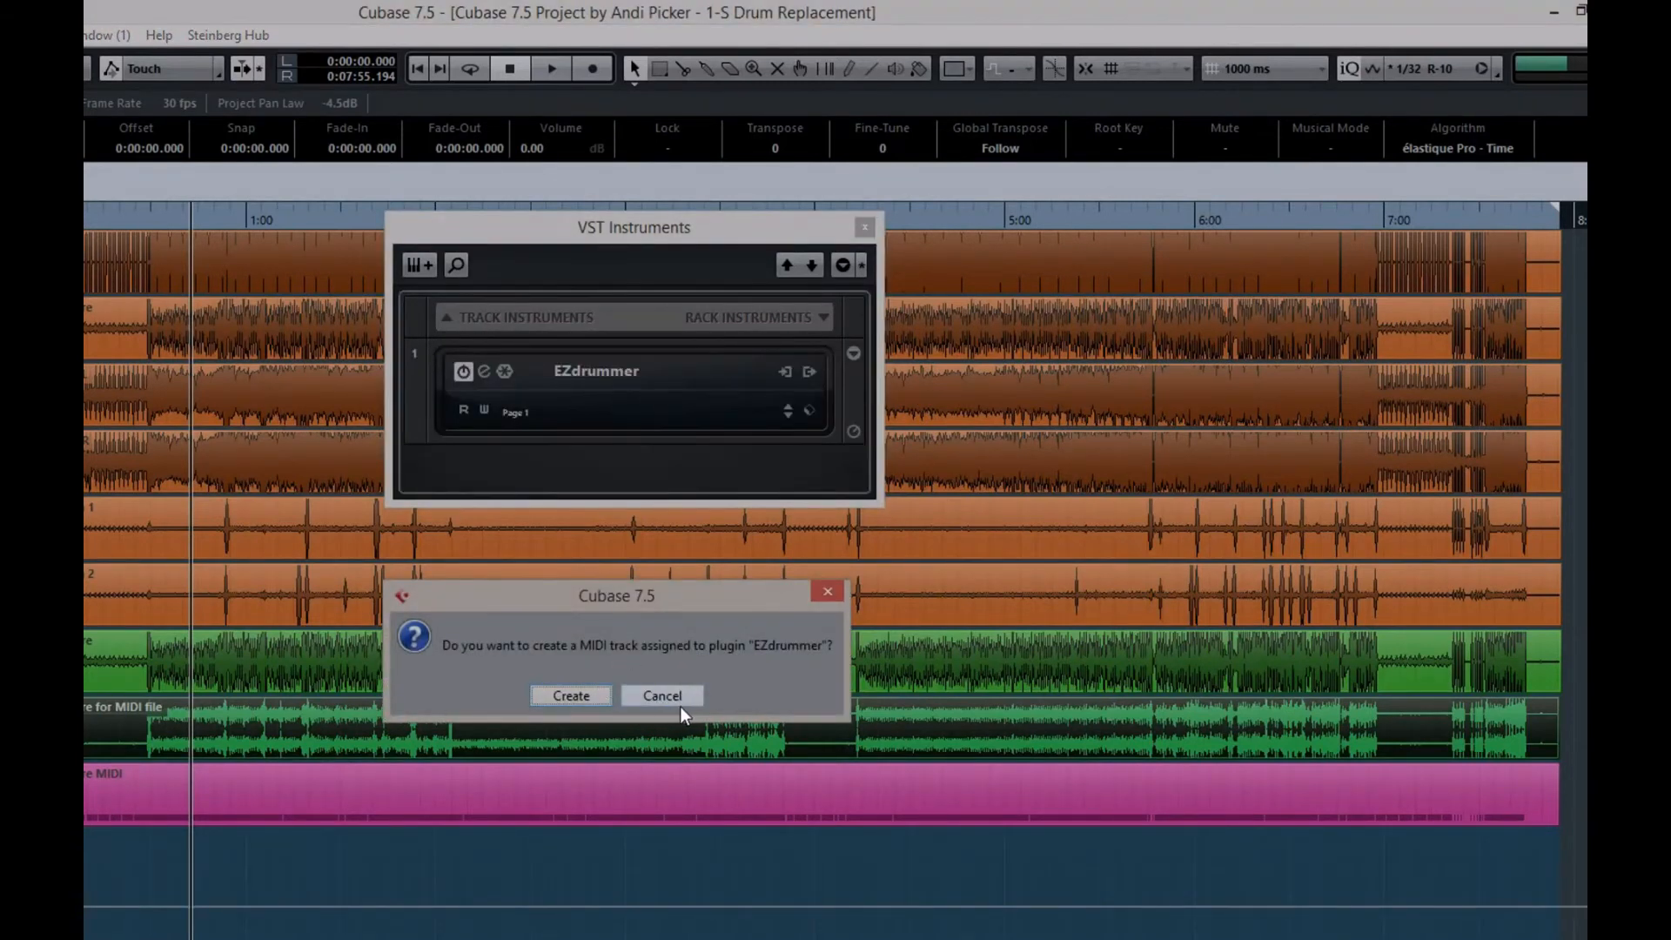
{"action": "left_click", "coordinate": [666, 698]}
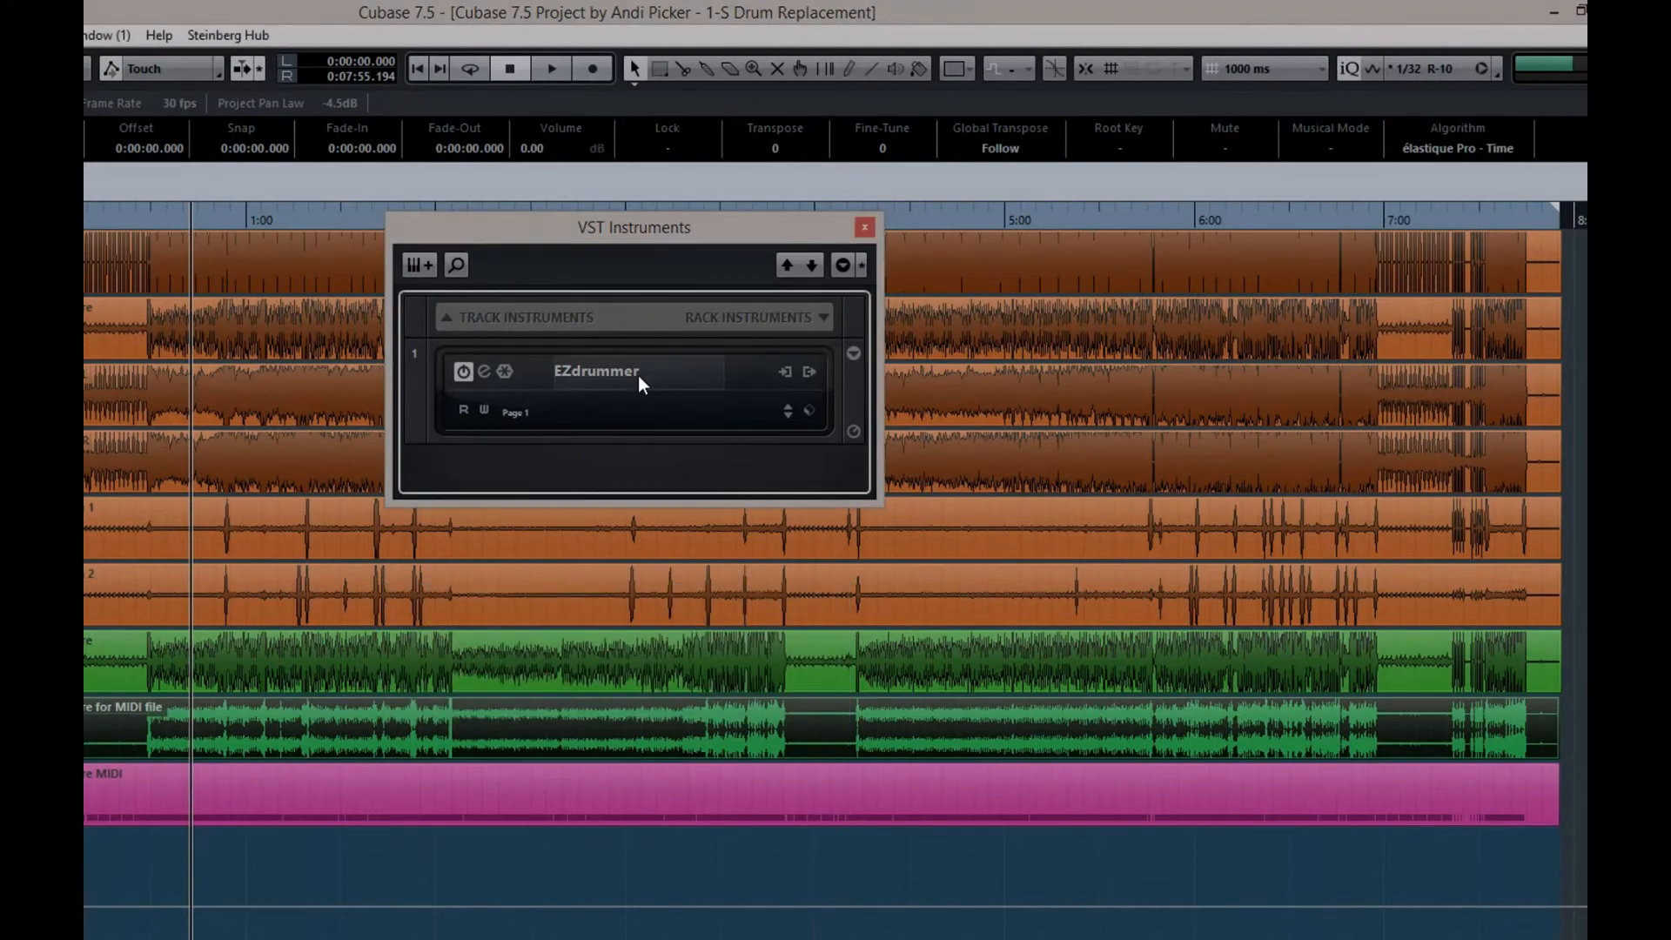
Route the Snare MIDI track's output to 01. EZdrummer - MIDI In and close the instrument windows
{"action": "left_click", "coordinate": [864, 226]}
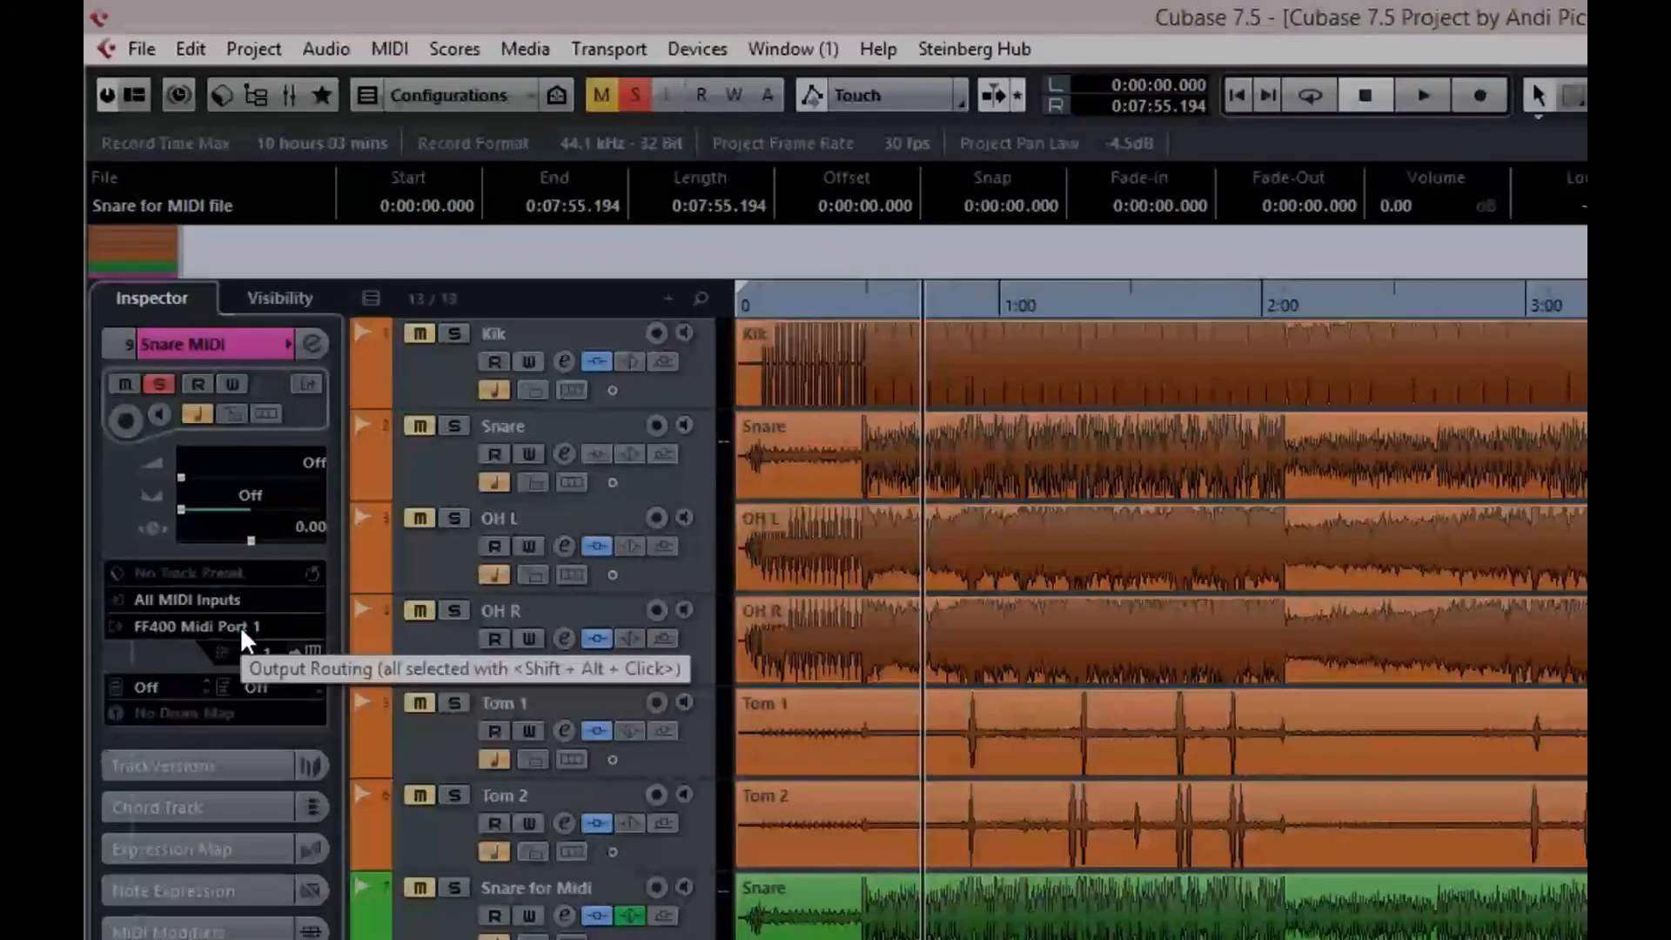
{"action": "left_click", "coordinate": [183, 397]}
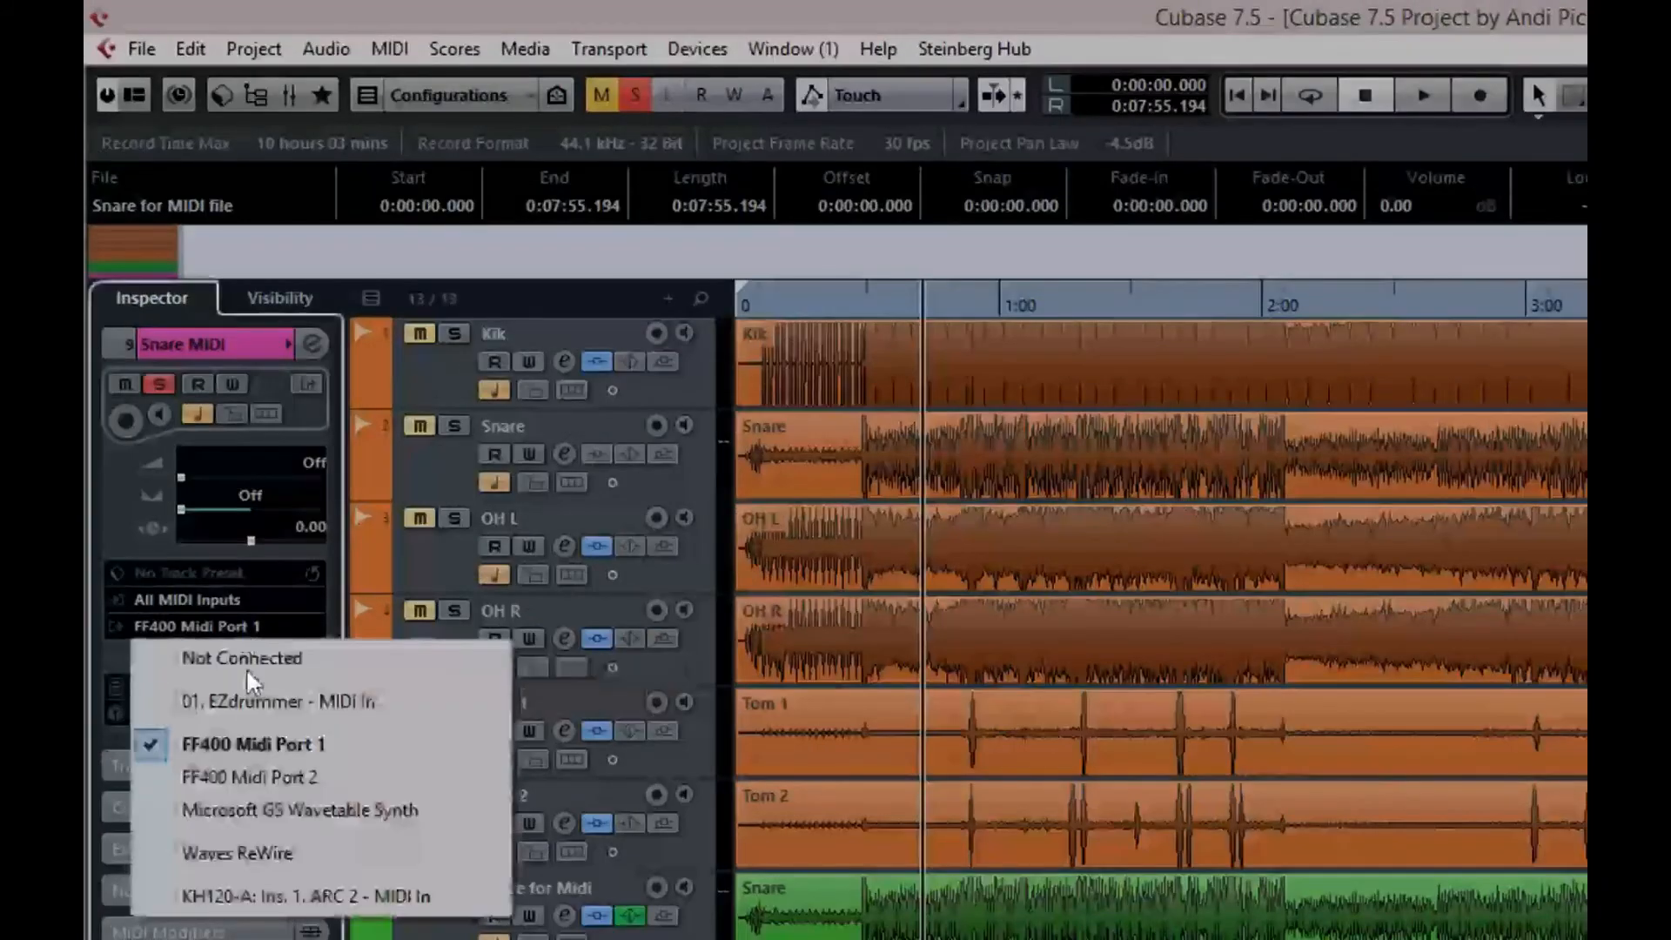
{"action": "left_click", "coordinate": [244, 701]}
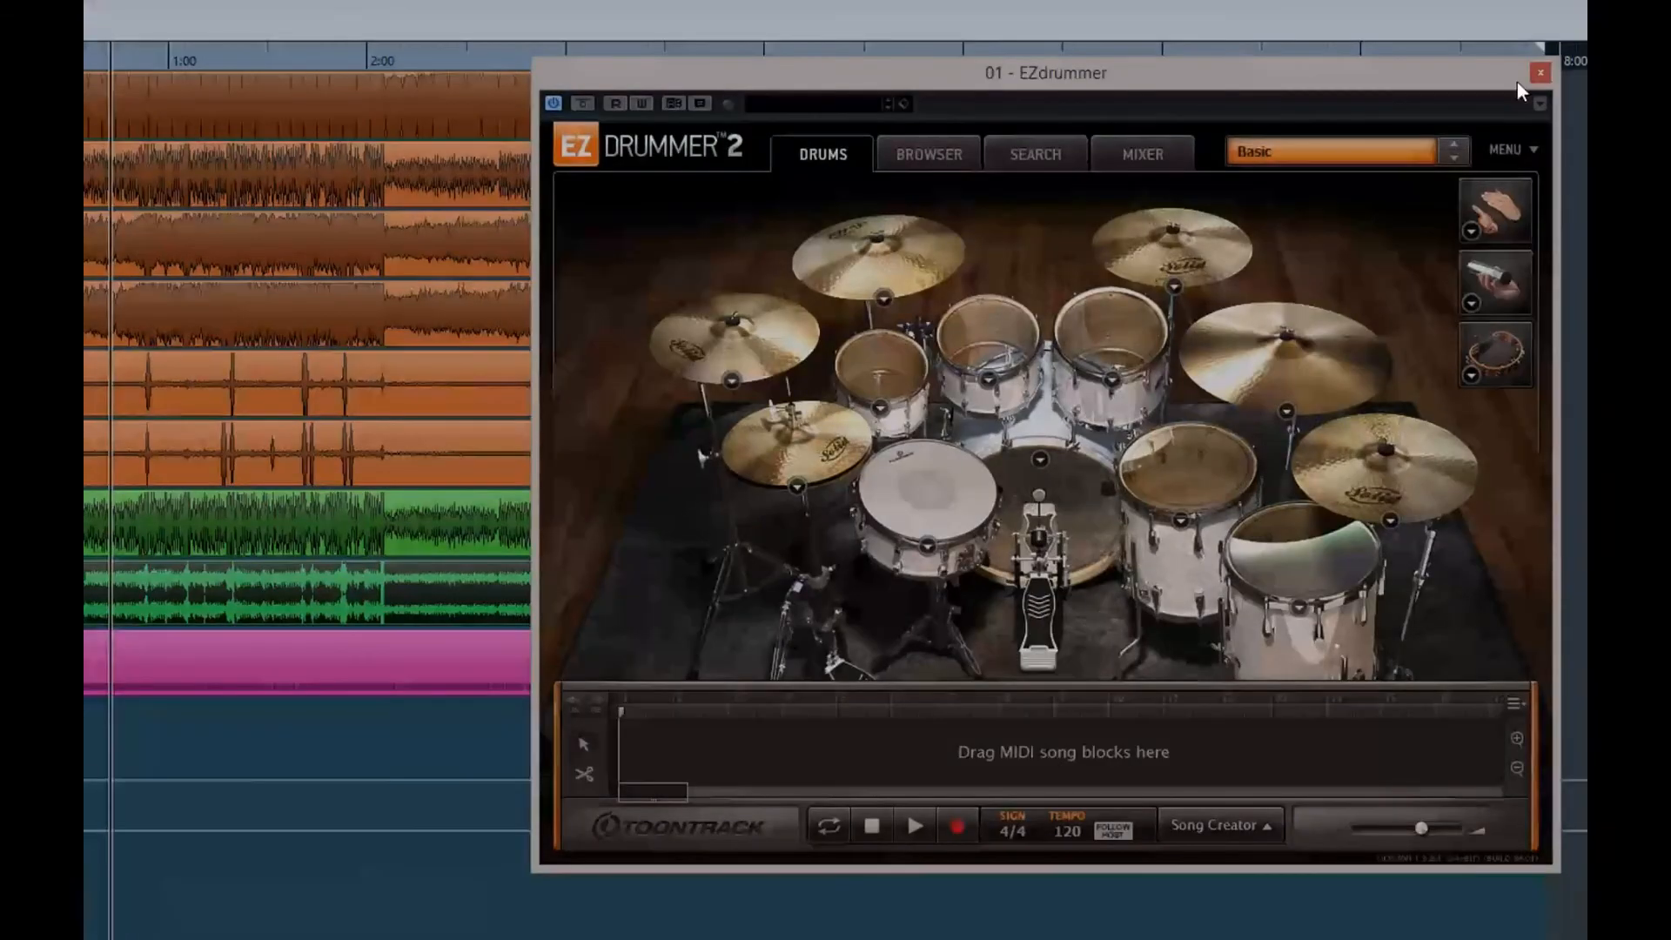
{"action": "left_click", "coordinate": [1539, 73]}
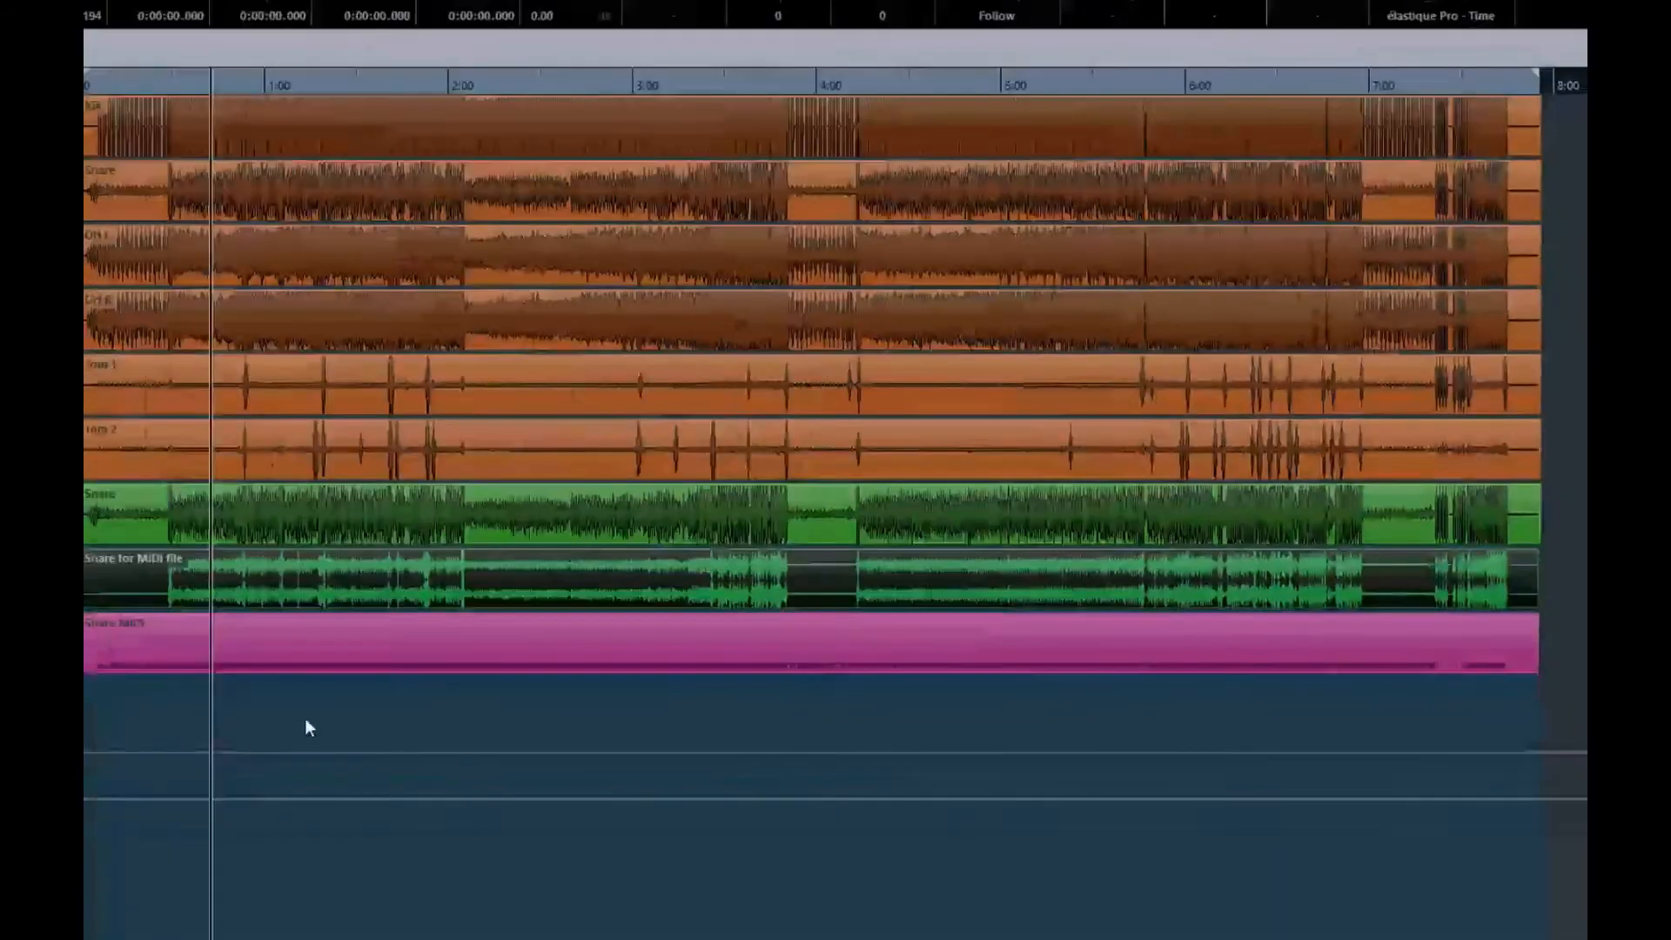
Check the Snare MIDI notes in the Key Editor, then assign the GM Map drum map to the track
{"action": "double_click", "coordinate": [270, 654]}
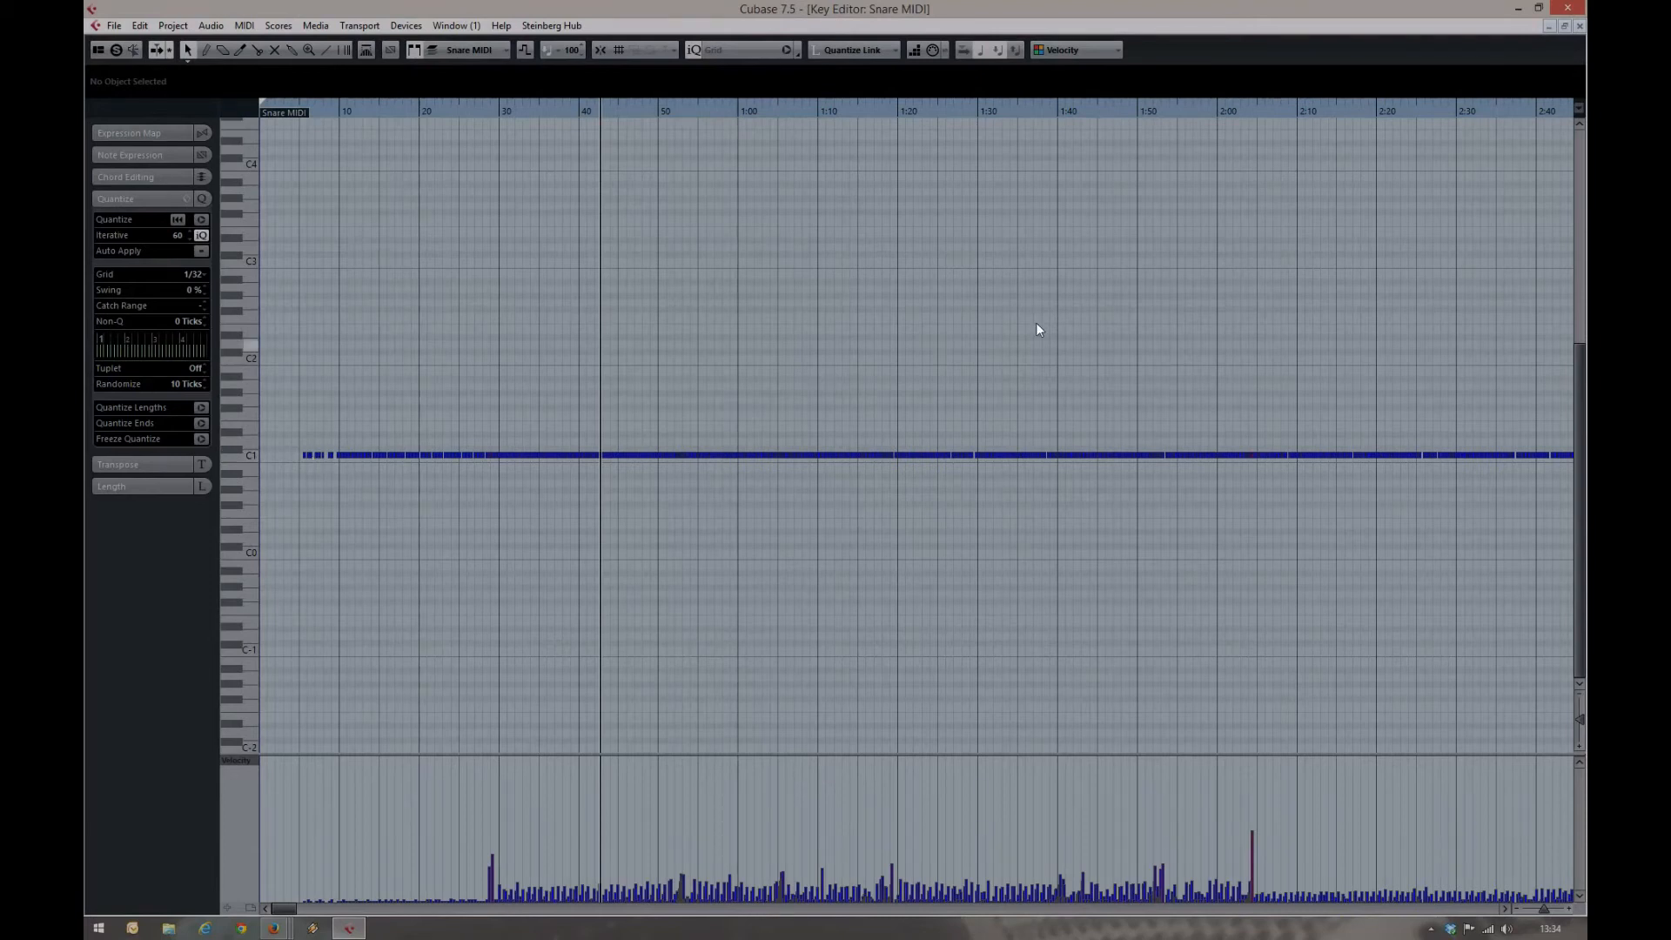
{"action": "left_click", "coordinate": [1580, 26]}
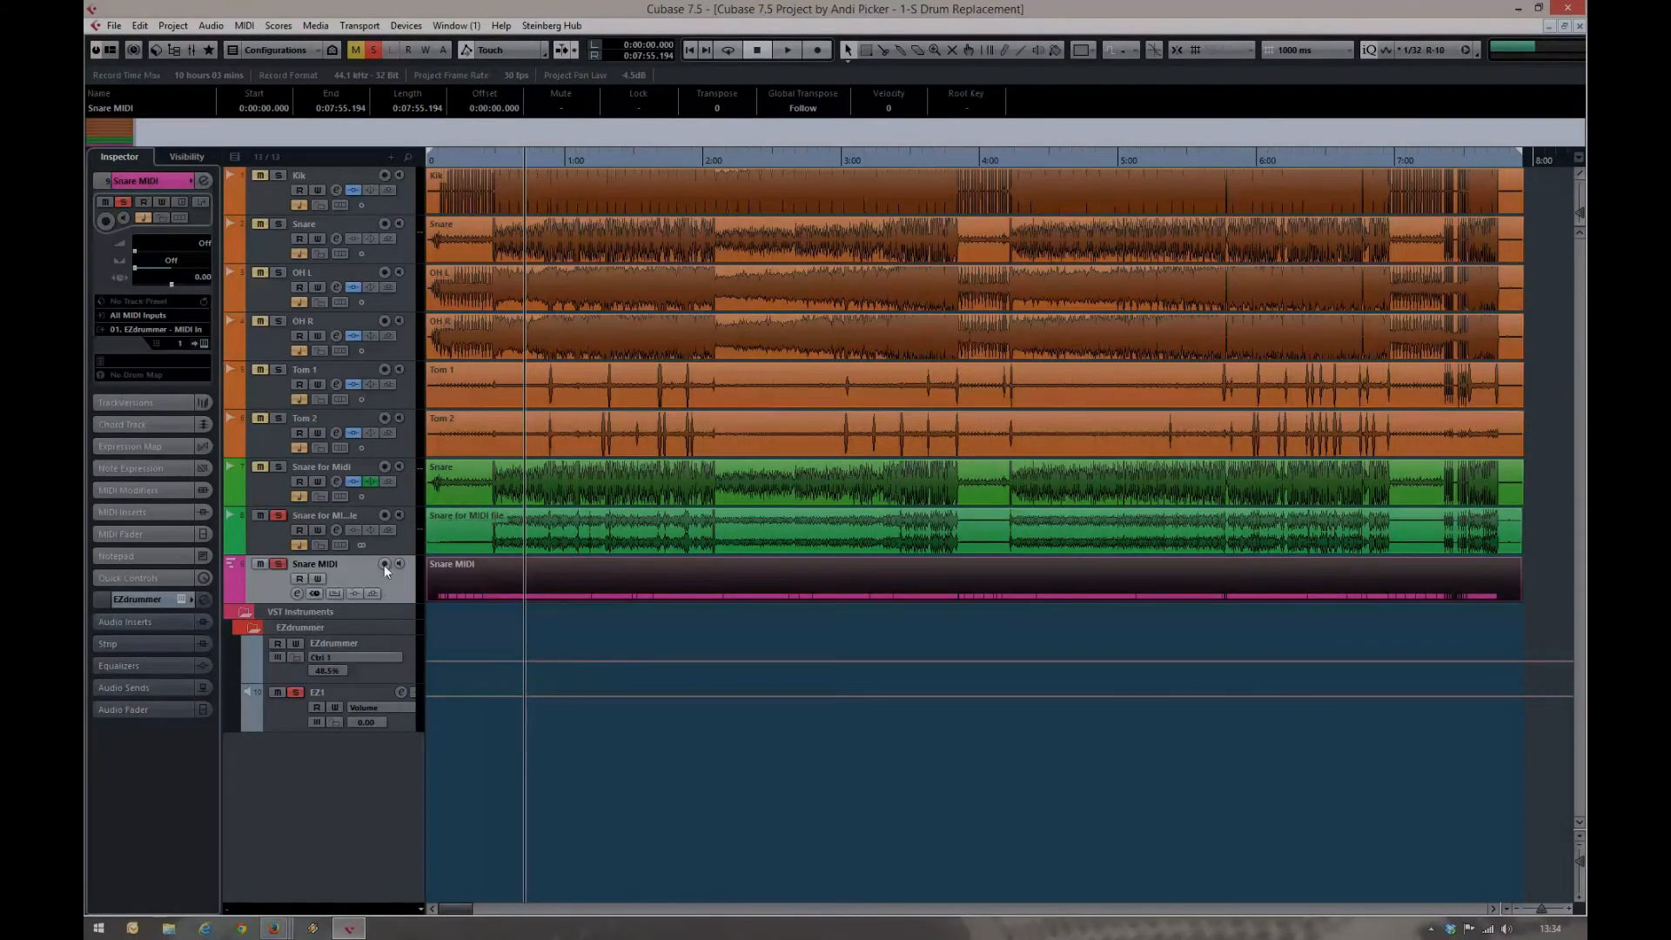
{"action": "left_click", "coordinate": [463, 571]}
{"action": "left_click", "coordinate": [146, 375]}
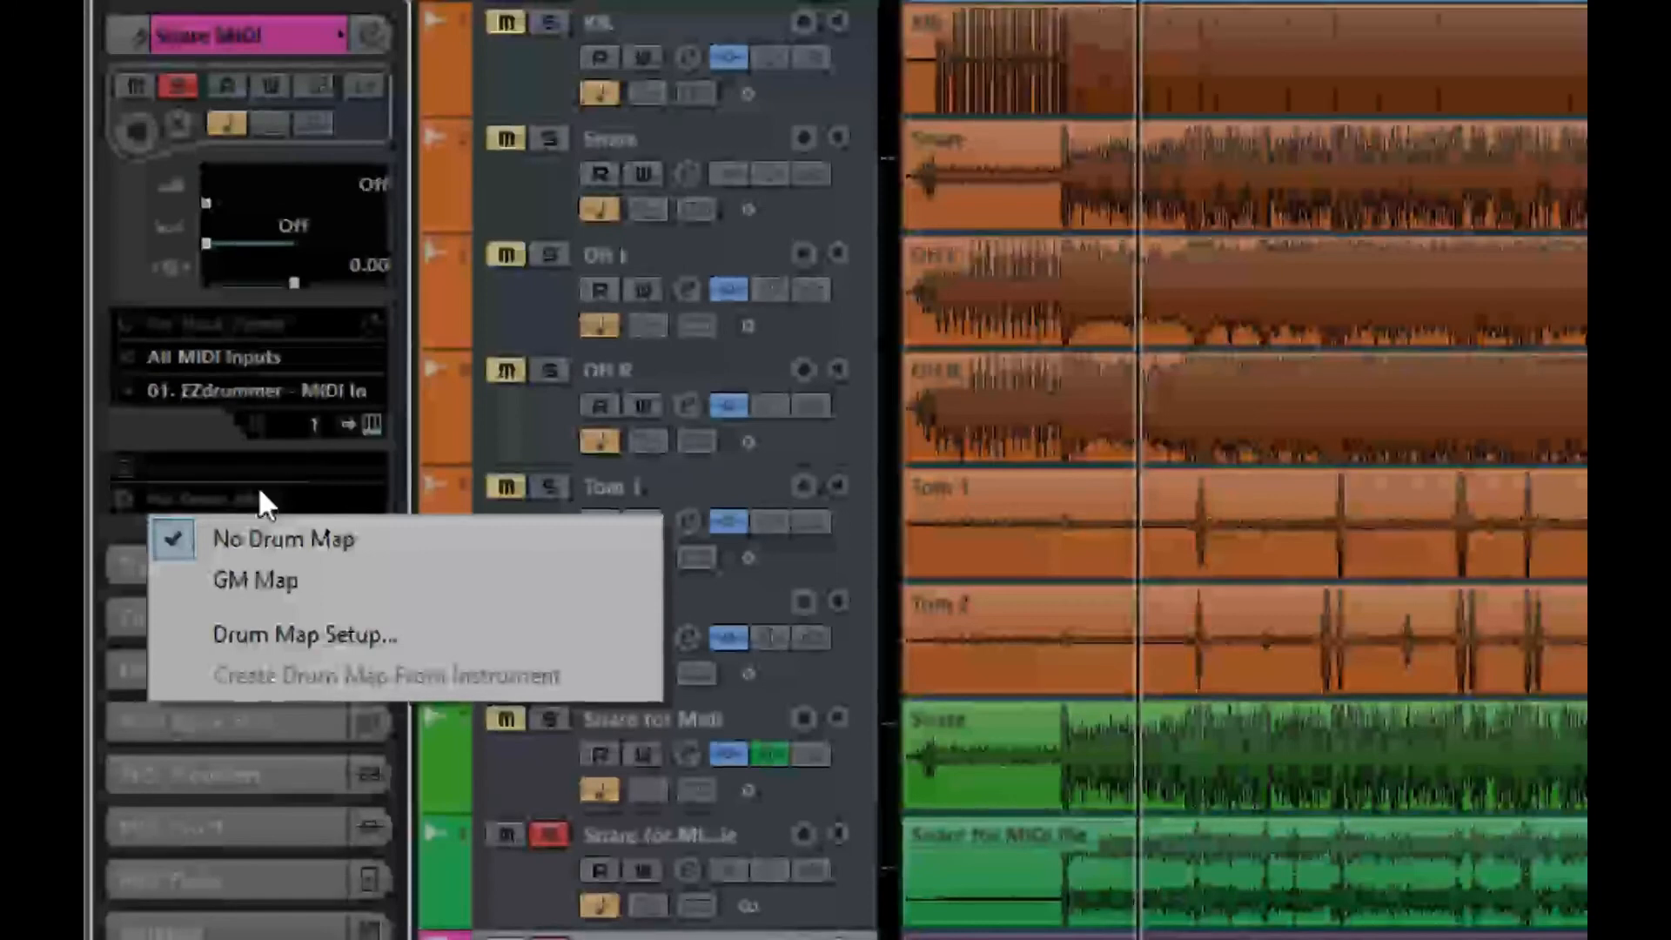
{"action": "left_click", "coordinate": [278, 573]}
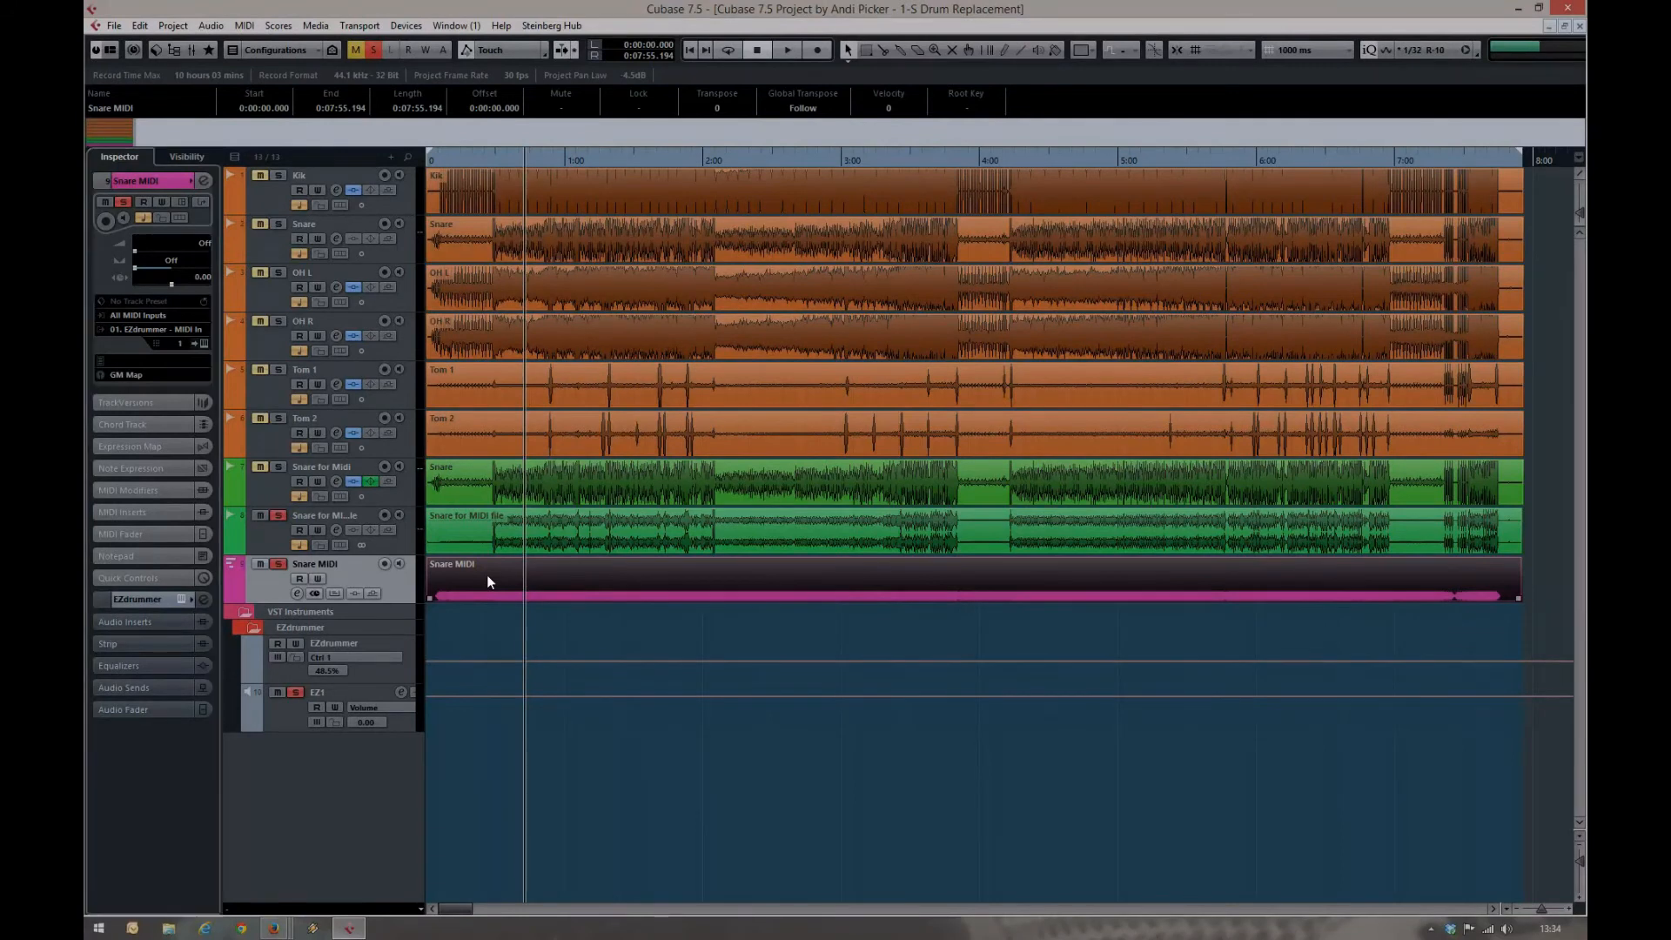
In the Drum Editor, move all Snare MIDI notes from C1 Bass Drum to D1 Acoustic Snare
{"action": "double_click", "coordinate": [487, 577]}
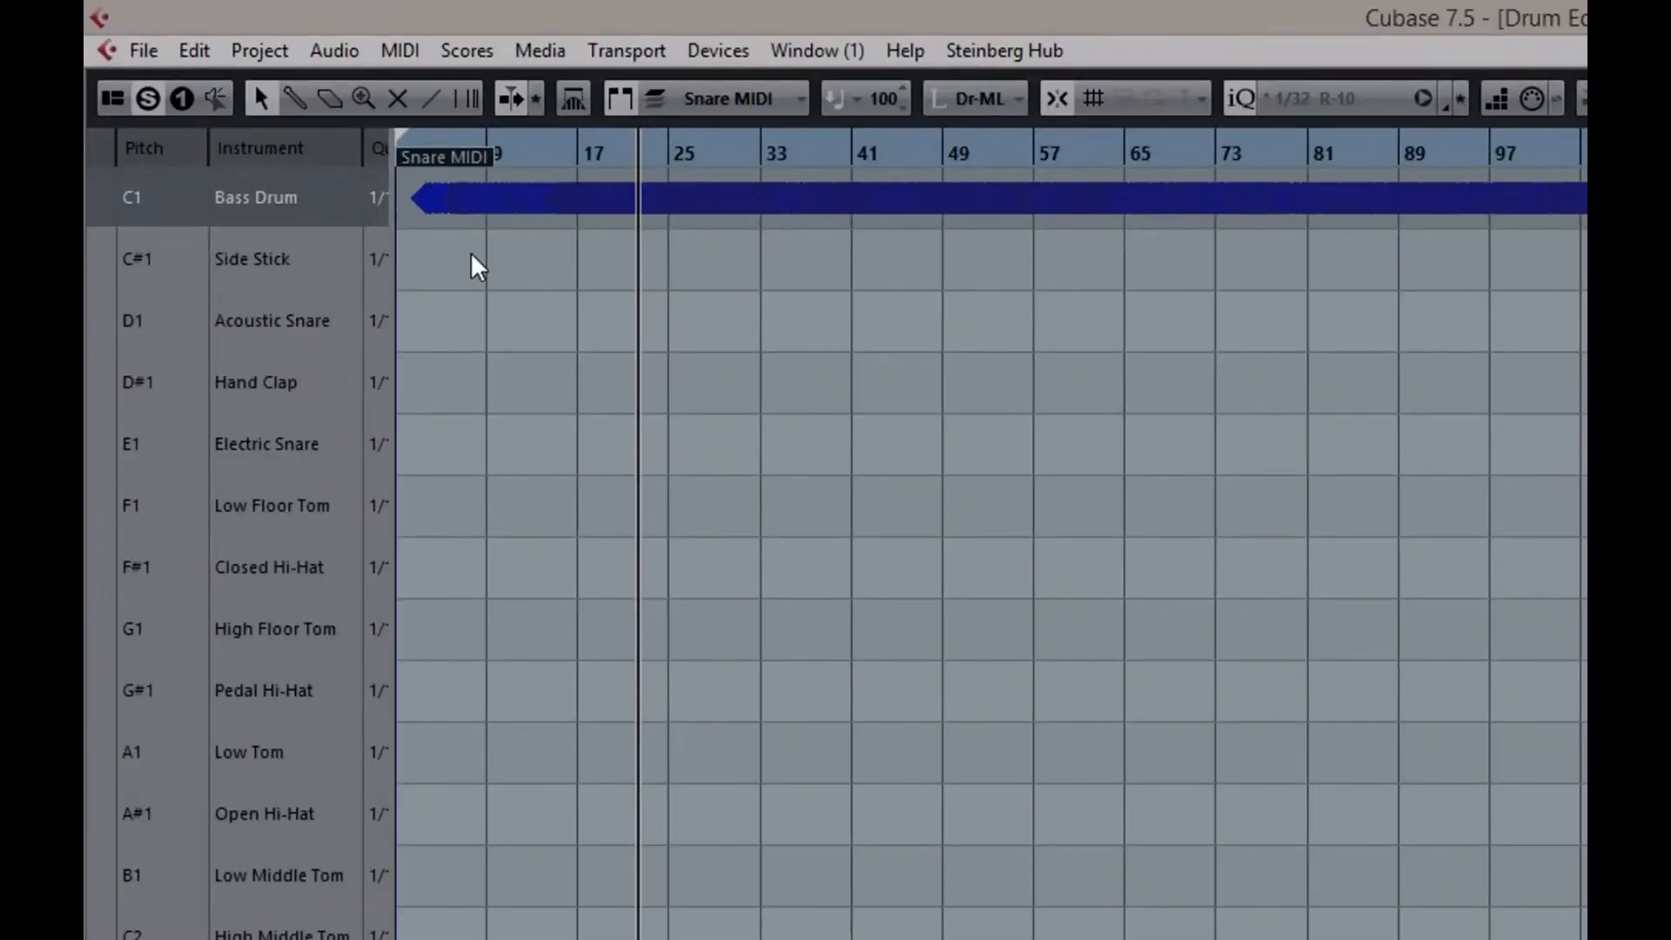
{"action": "key", "text": "ctrl+a"}
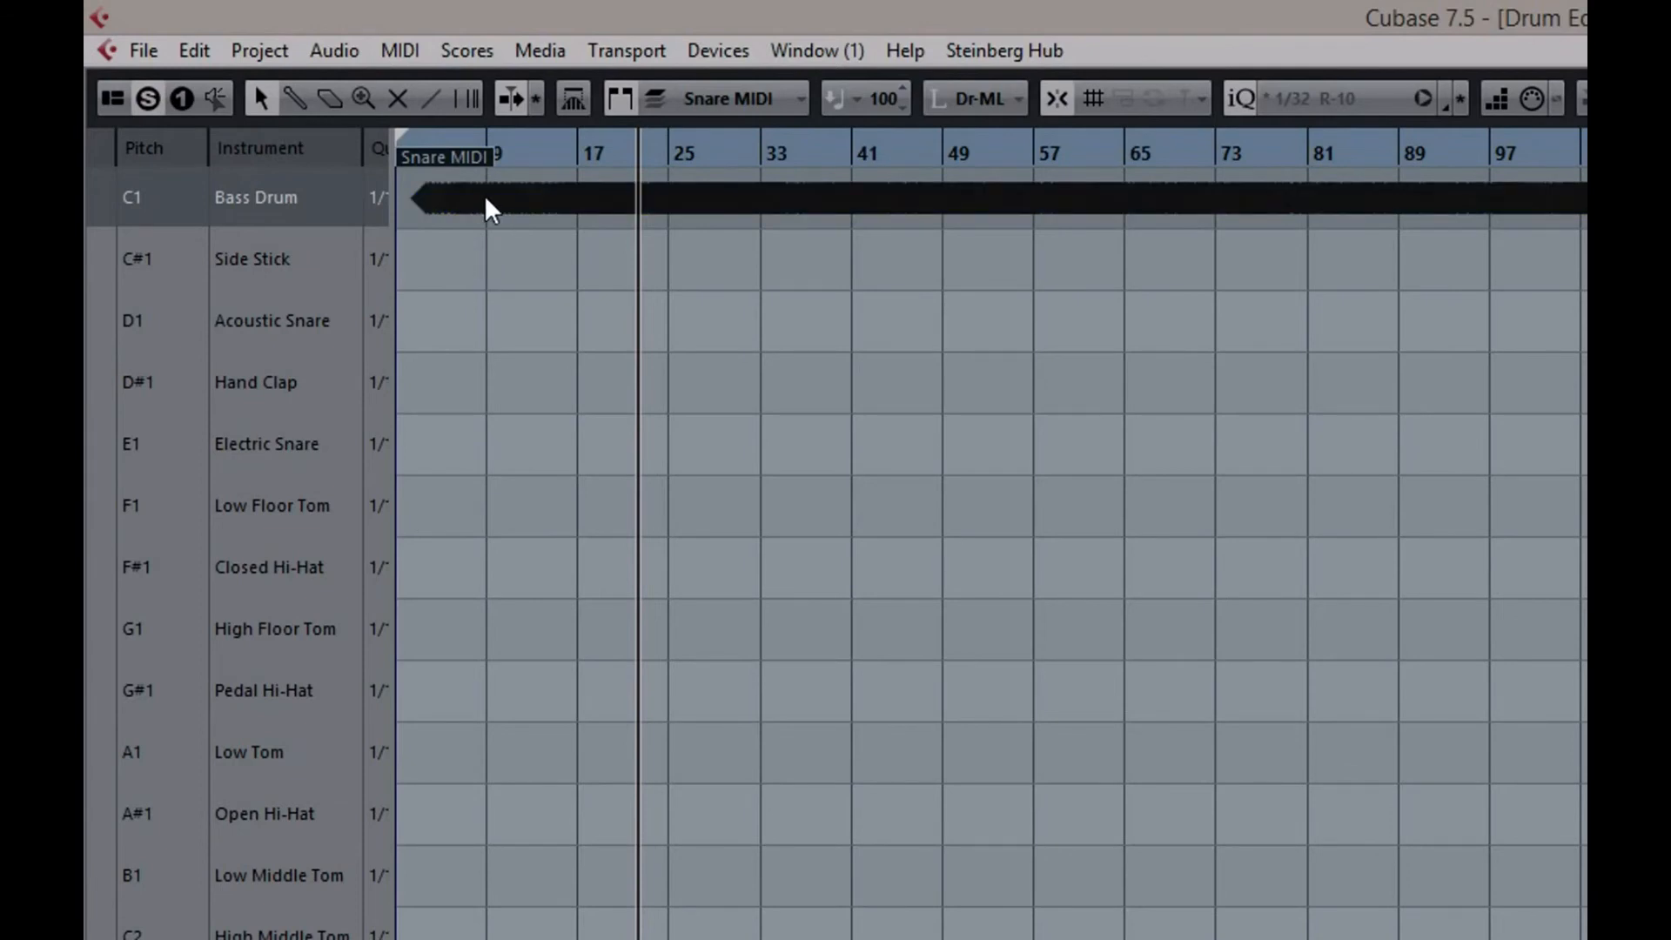
{"action": "left_click_drag", "start_coordinate": [484, 195], "coordinate": [477, 325]}
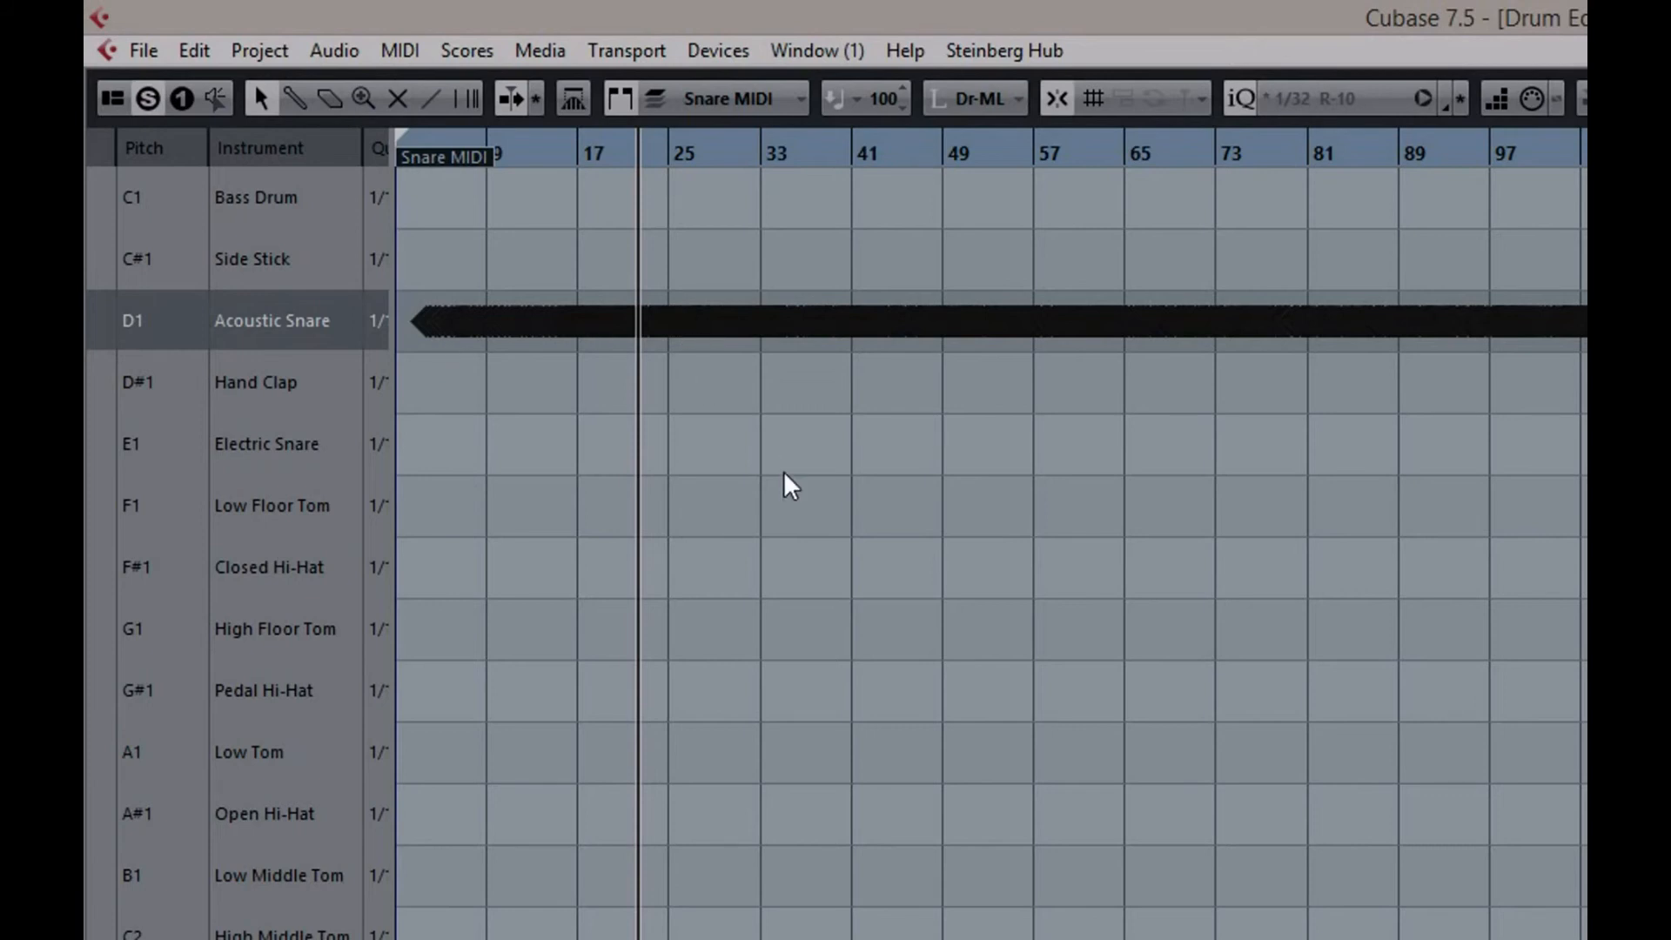
{"action": "left_click", "coordinate": [919, 576]}
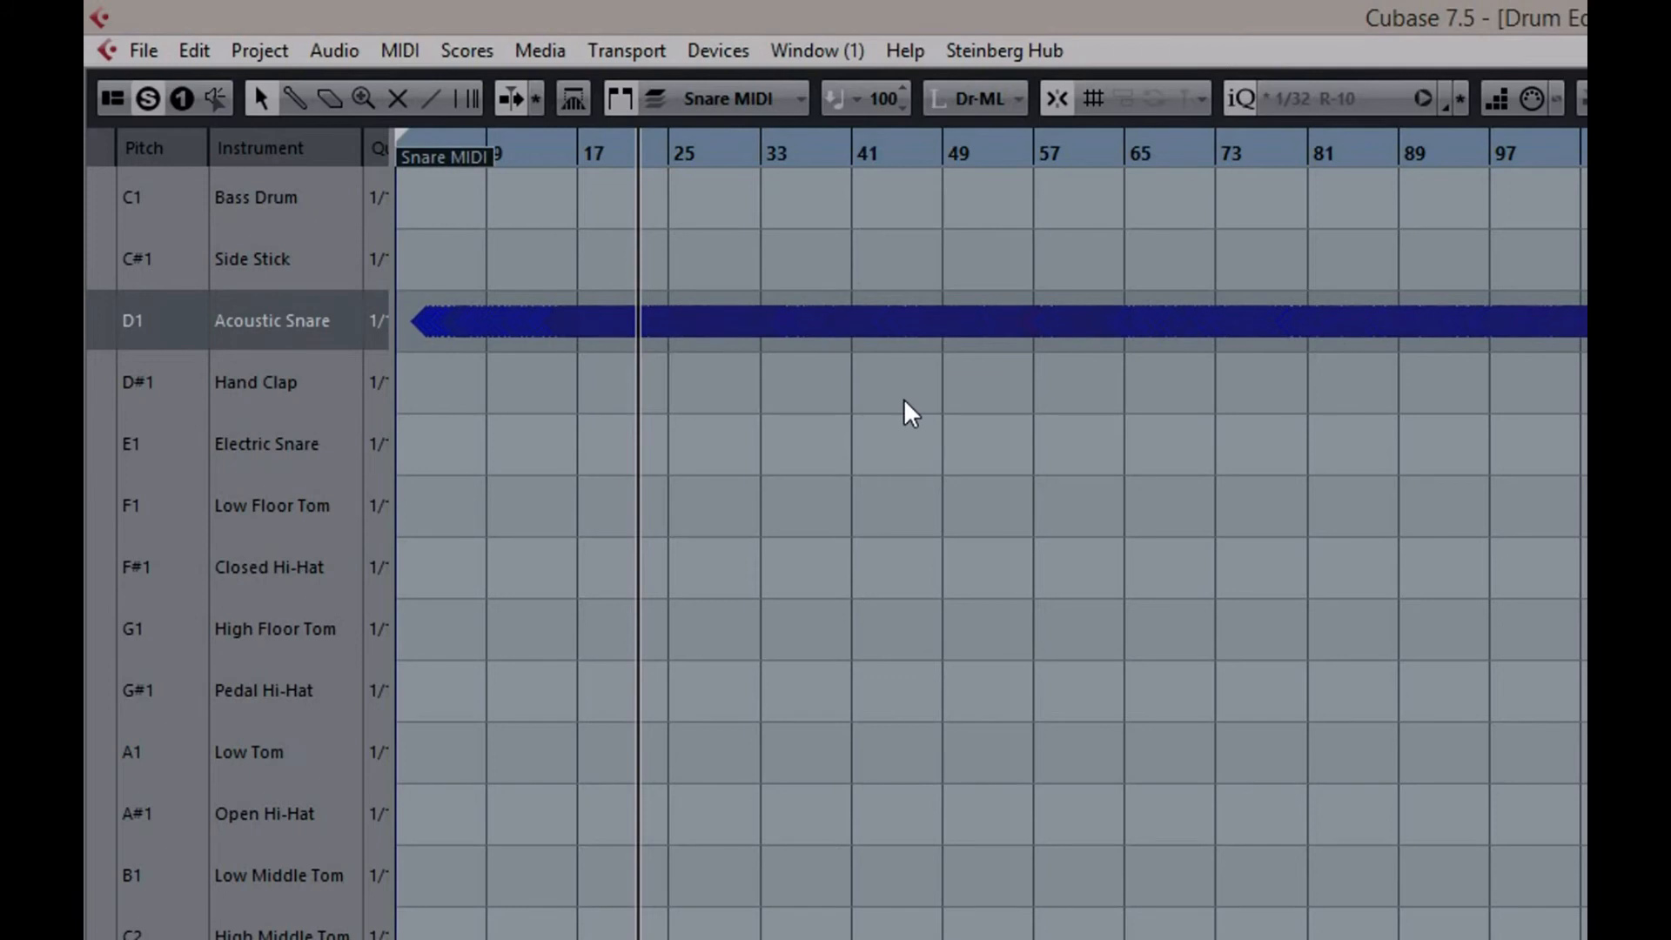
Examine the individual Acoustic Snare notes around bars 21 to 24 in the Drum Editor and return to the project
{"action": "key", "text": "h"}
{"action": "key", "text": "h"}
{"action": "key", "text": "h"}
{"action": "key", "text": "h"}
{"action": "key", "text": "h"}
{"action": "key", "text": "h"}
{"action": "key", "text": "h"}
{"action": "key", "text": "h"}
{"action": "key", "text": "h"}
{"action": "key", "text": "h"}
{"action": "key", "text": "h"}
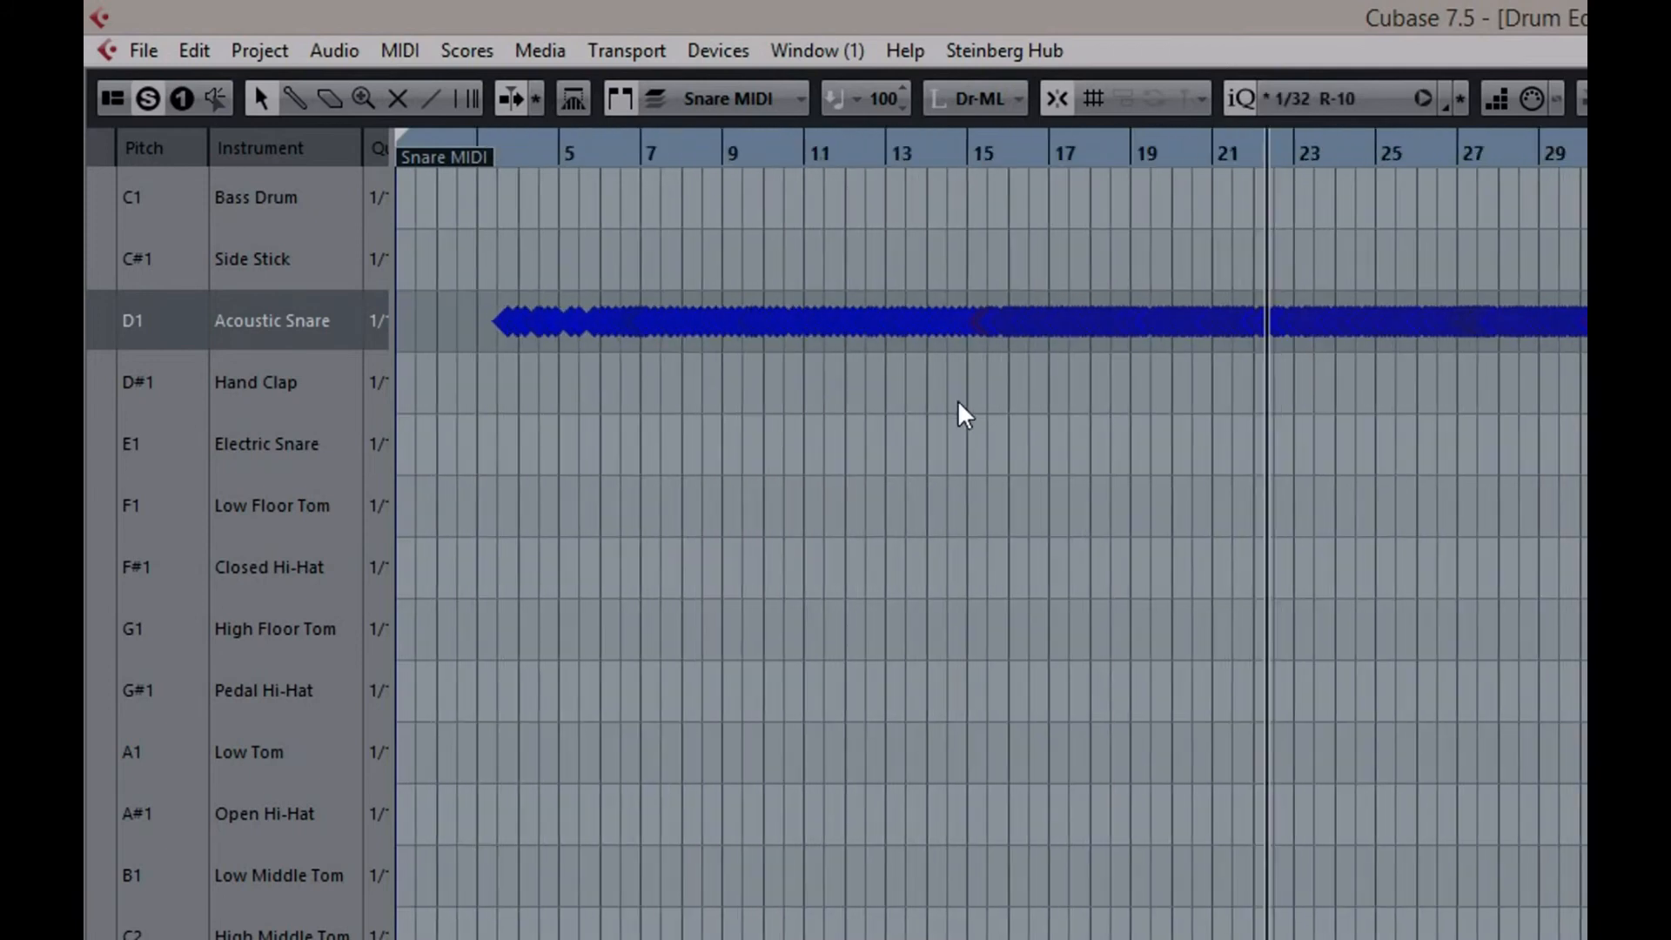
{"action": "key", "text": "h"}
{"action": "key", "text": "h"}
{"action": "key", "text": "h"}
{"action": "key", "text": "h"}
{"action": "key", "text": "h"}
{"action": "key", "text": "h"}
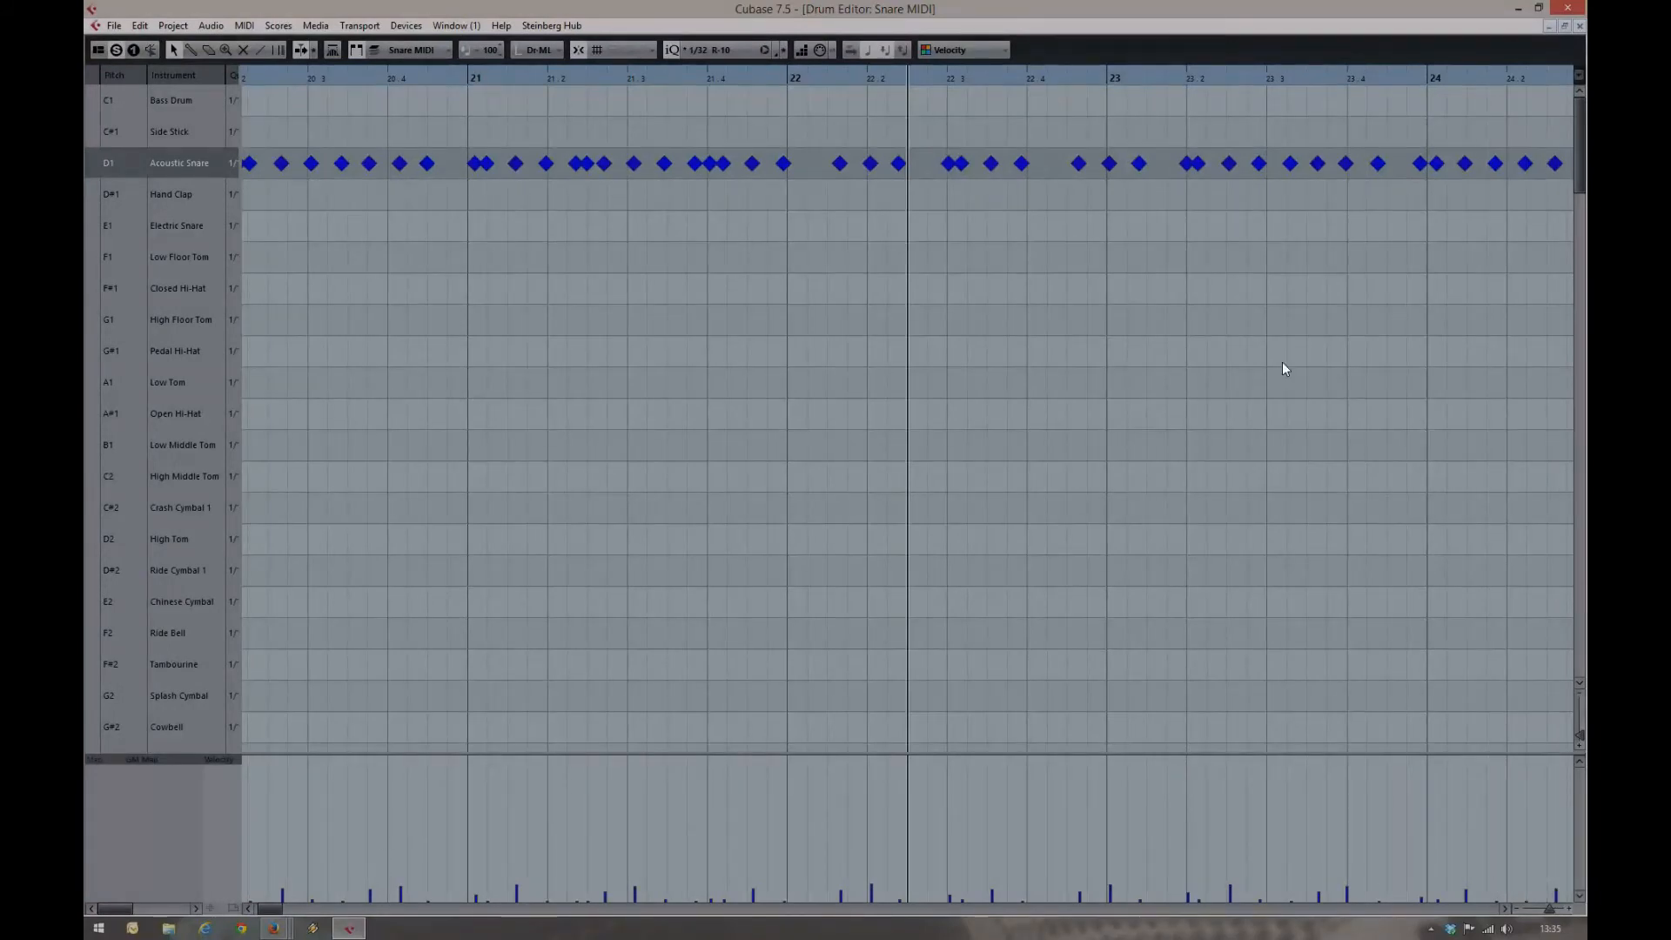
{"action": "left_click_drag", "start_coordinate": [1579, 164], "coordinate": [1537, 123]}
{"action": "left_click", "coordinate": [1580, 27]}
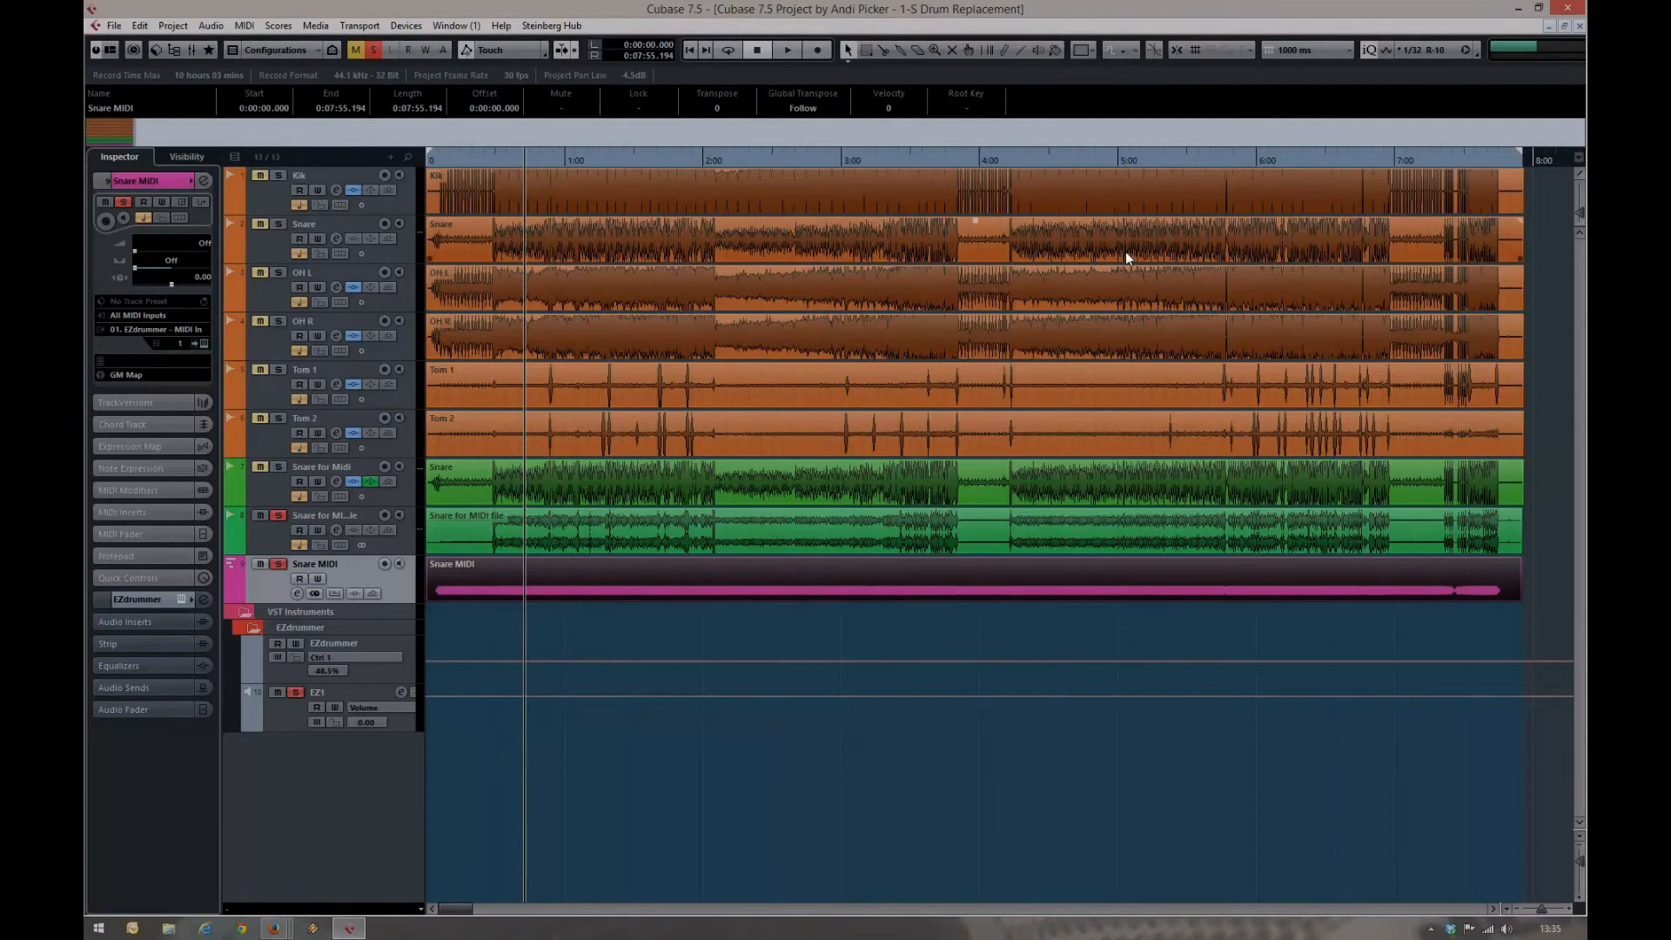
{"action": "double_click", "coordinate": [479, 590]}
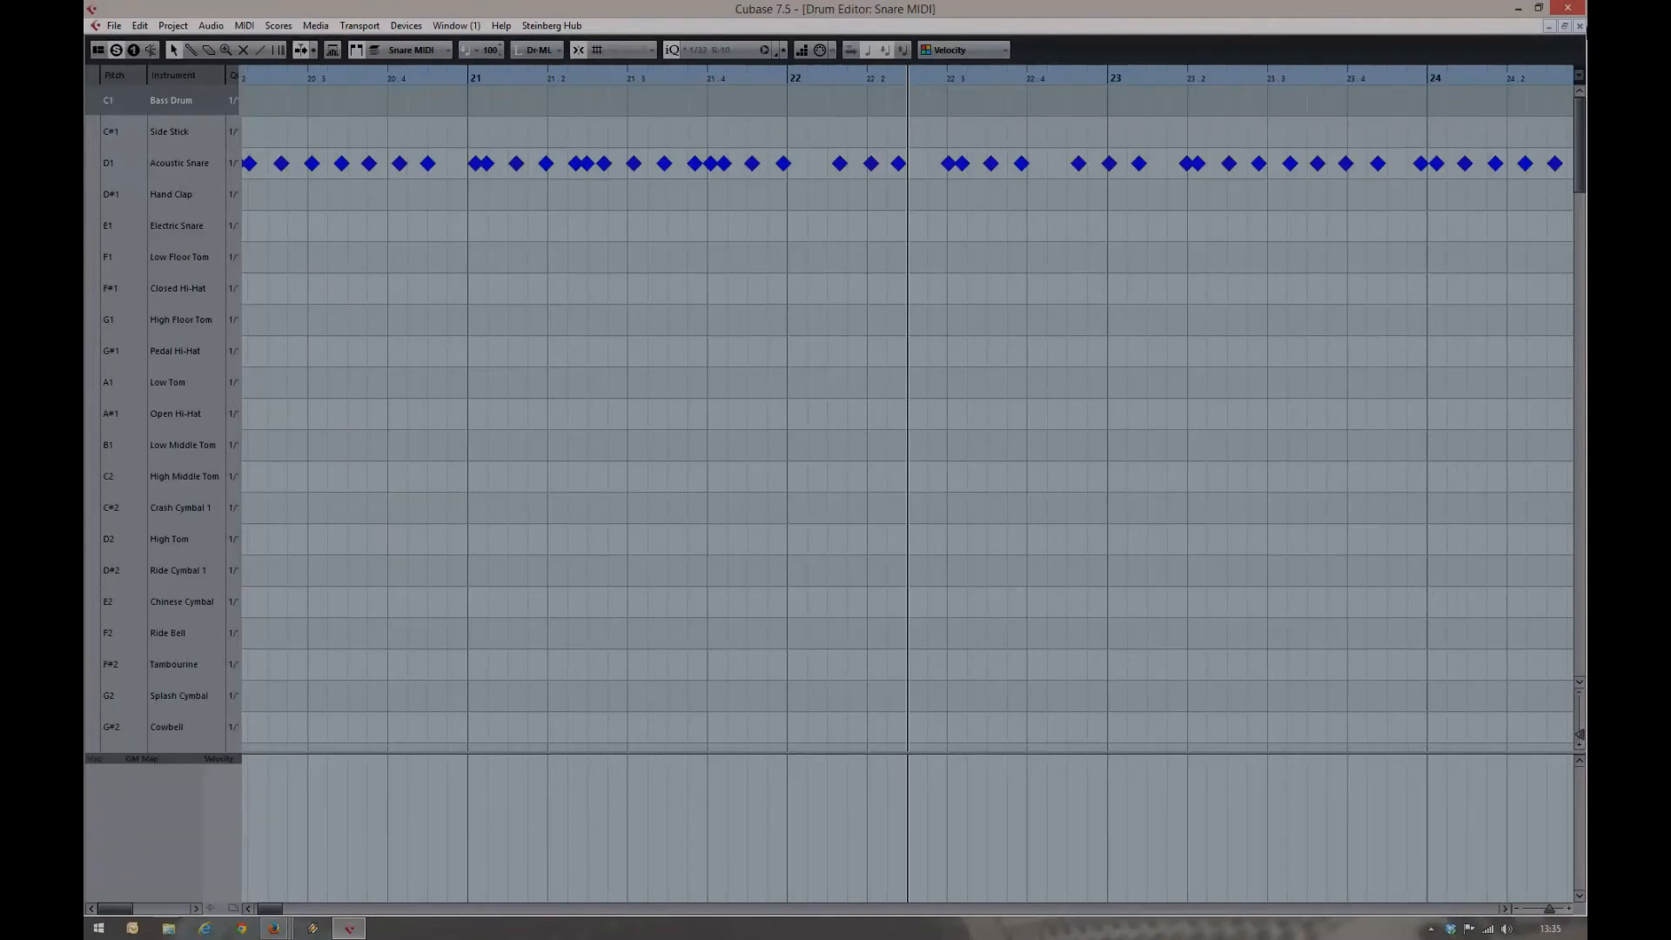
{"action": "left_click", "coordinate": [1580, 26]}
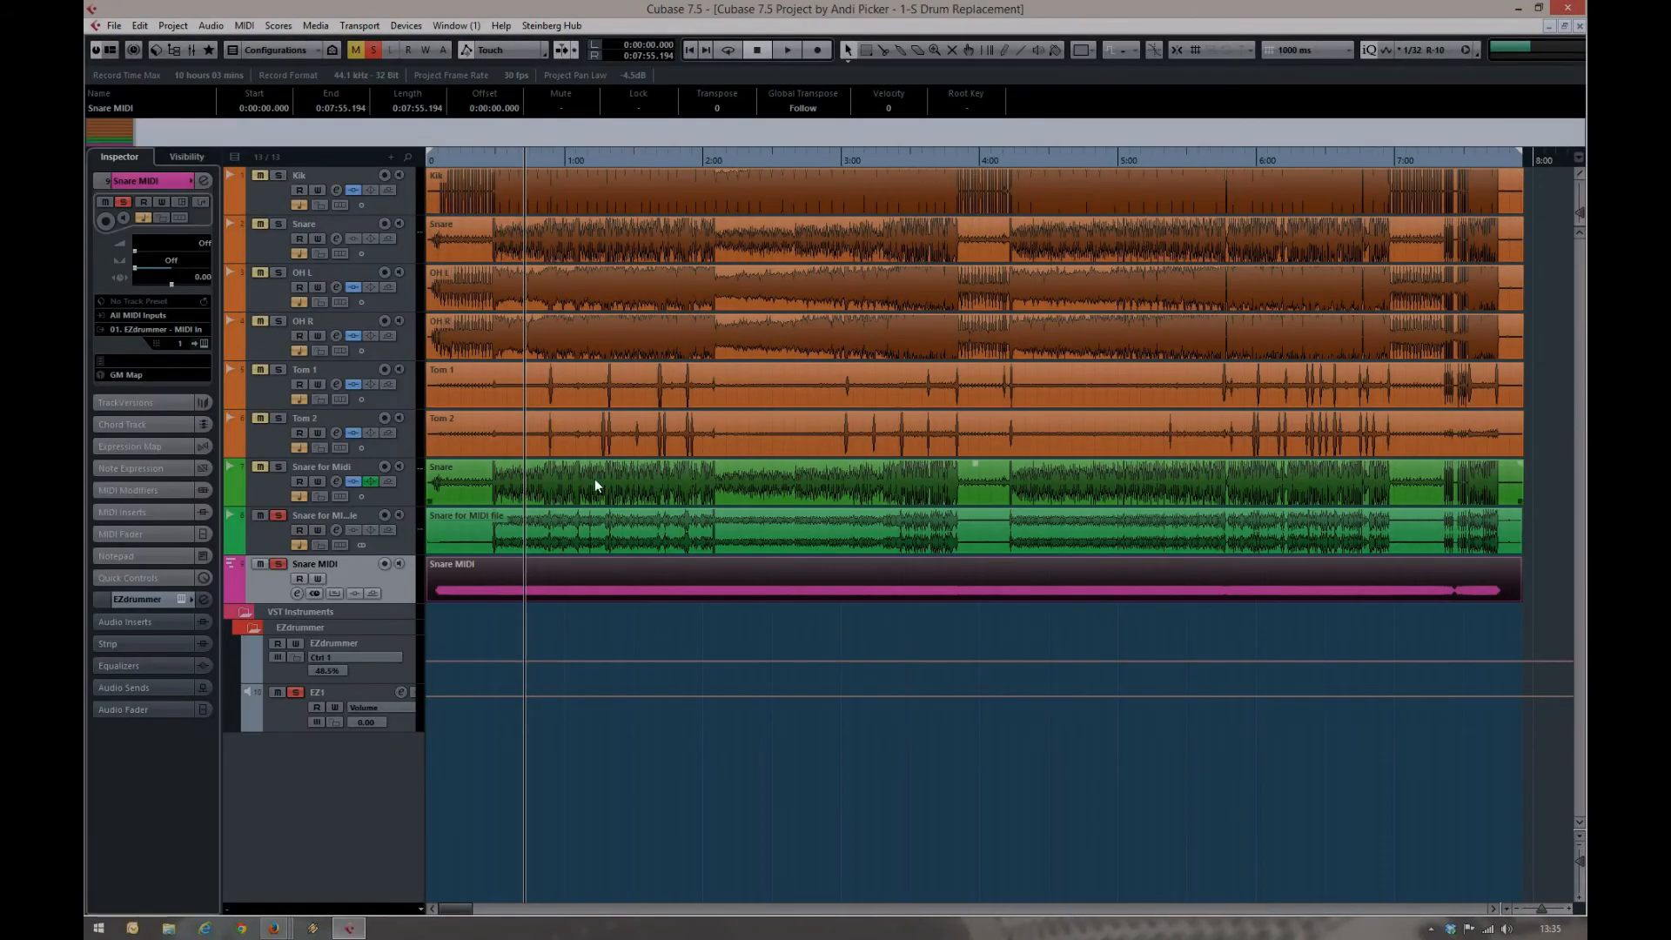
Audition Snare MIDI with EZdrummer open, then place the original Snare track directly above Snare MIDI and solo it too
{"action": "left_click", "coordinate": [202, 343]}
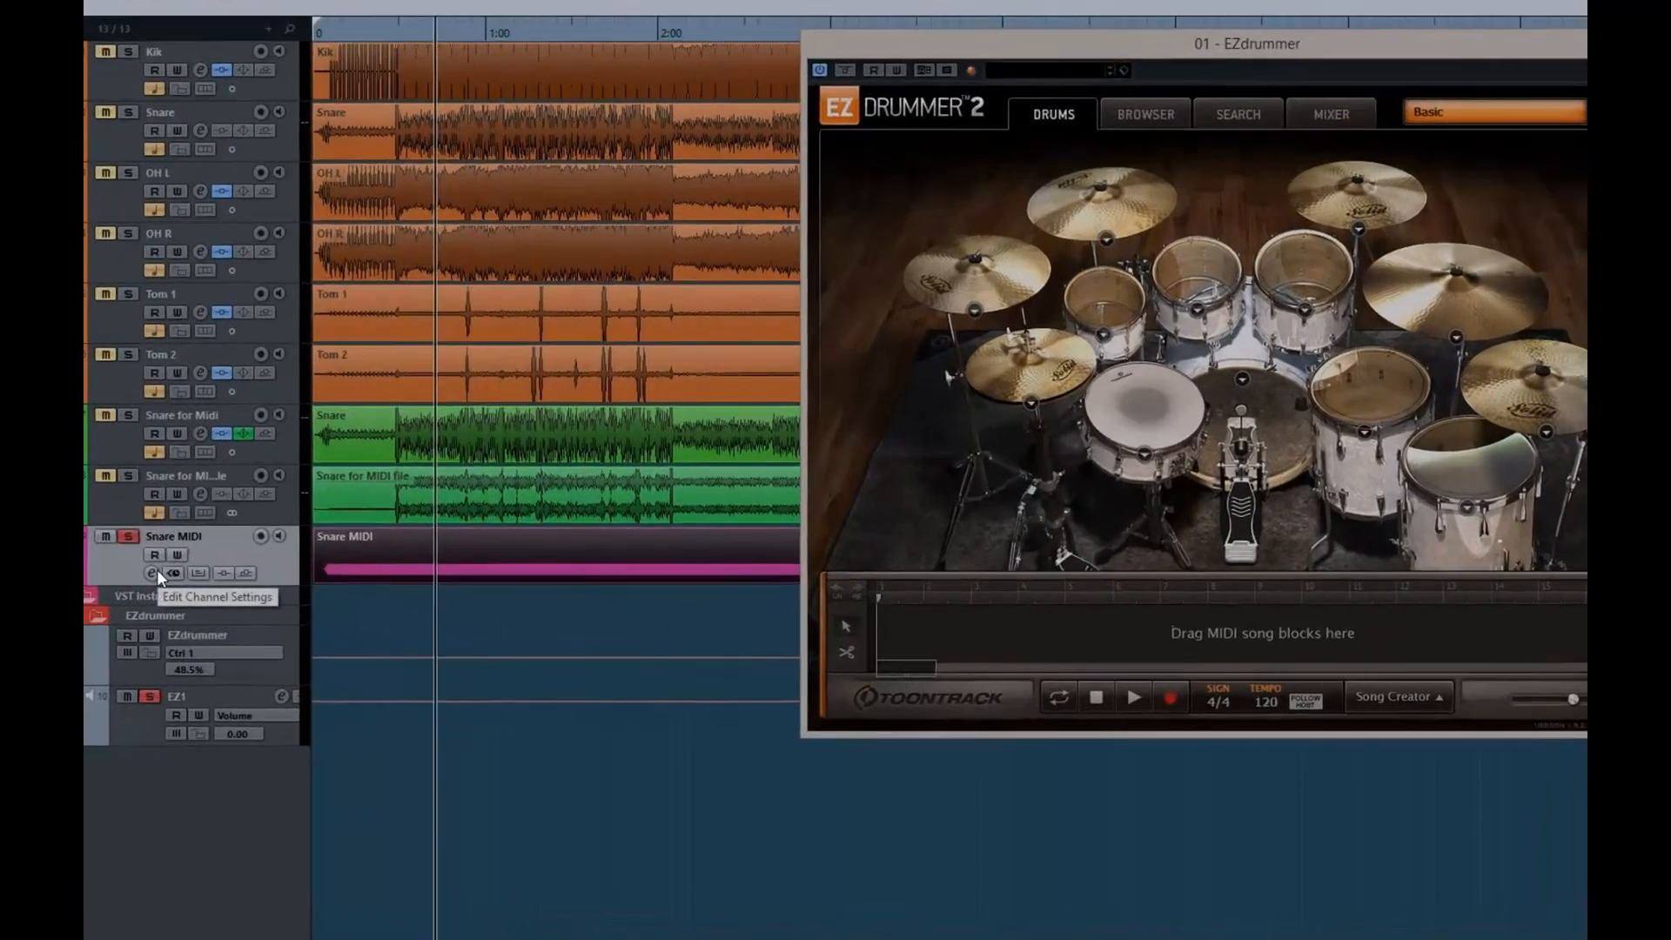
{"action": "key", "text": "space"}
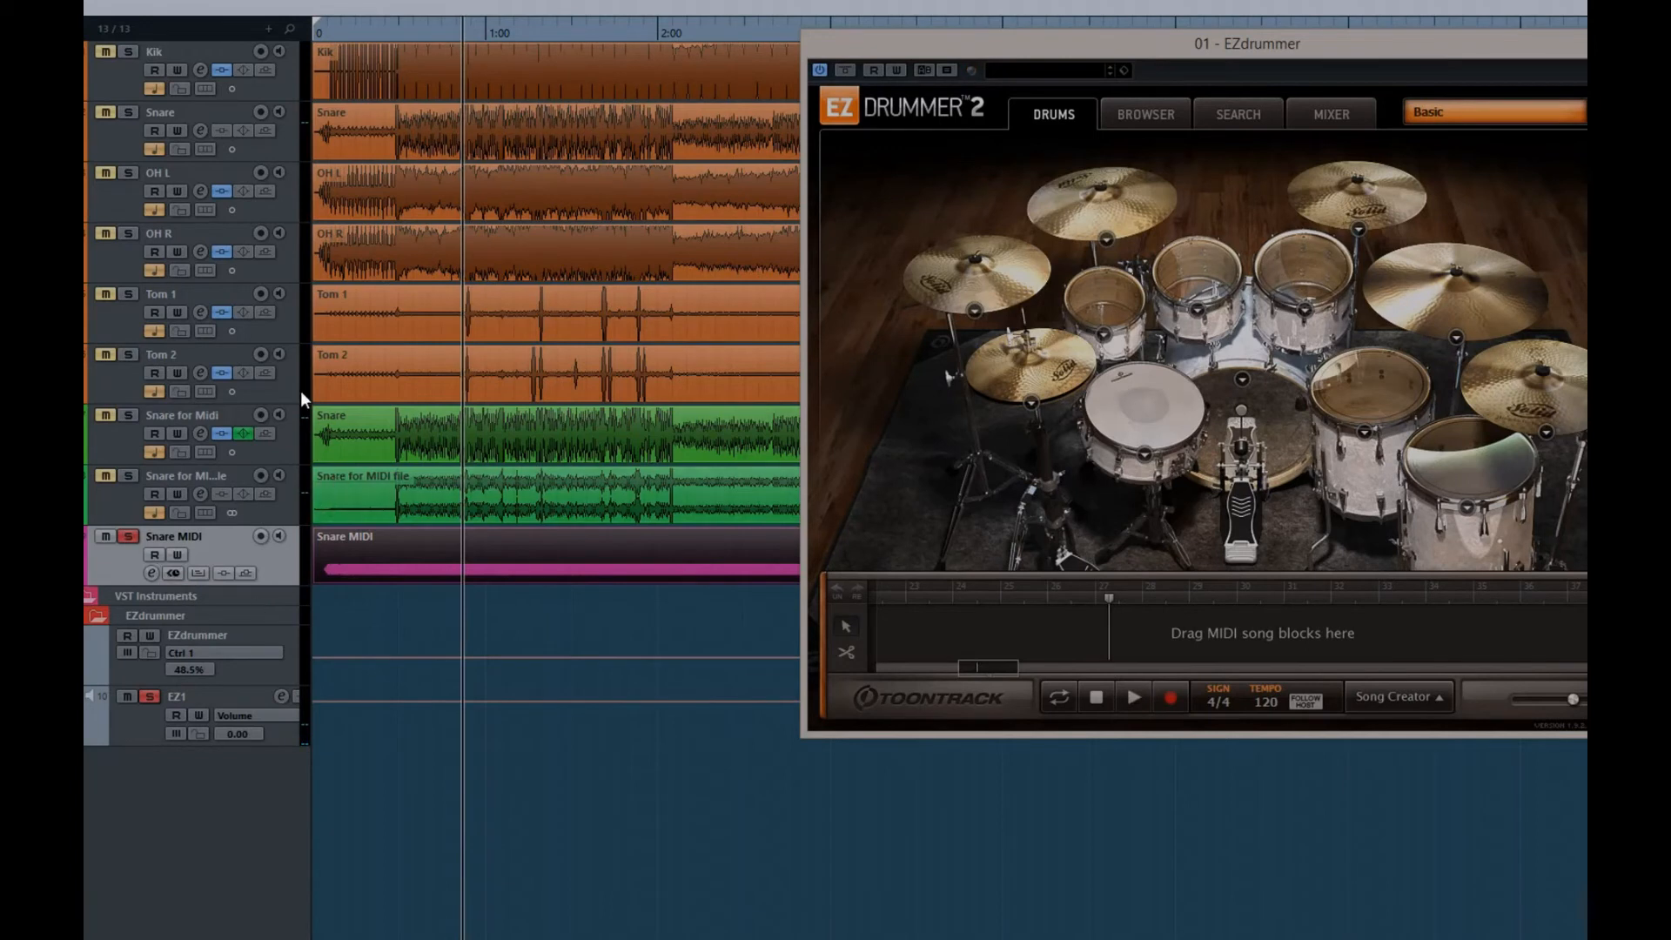
{"action": "left_click", "coordinate": [284, 146]}
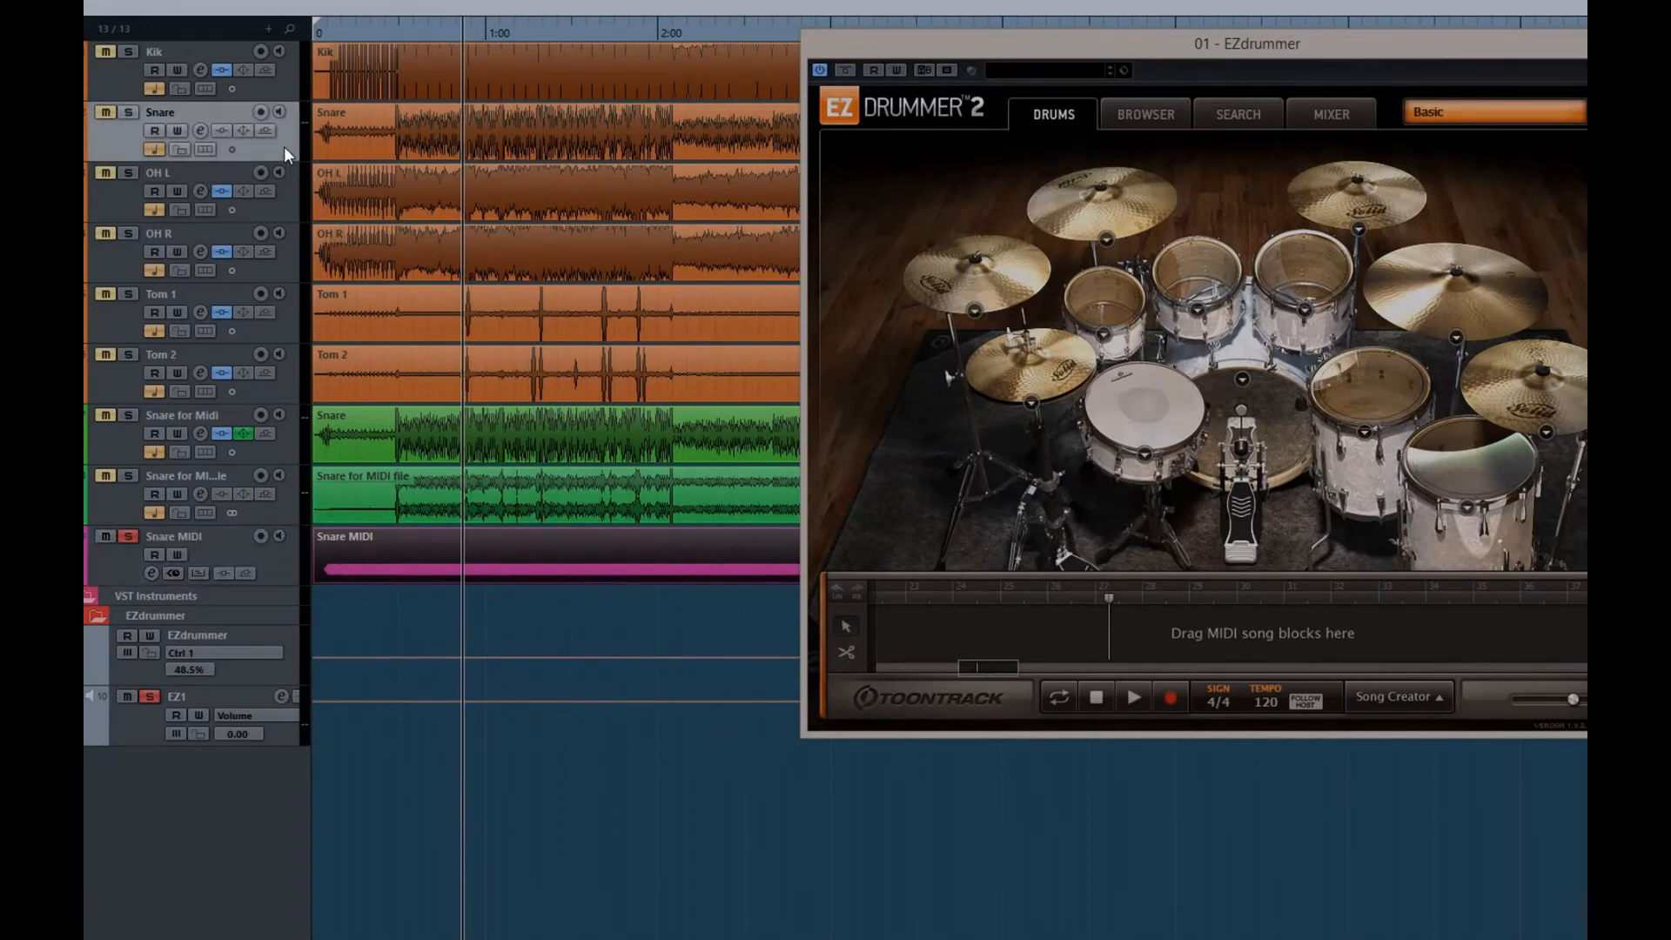
{"action": "left_click_drag", "start_coordinate": [296, 501], "coordinate": [296, 501]}
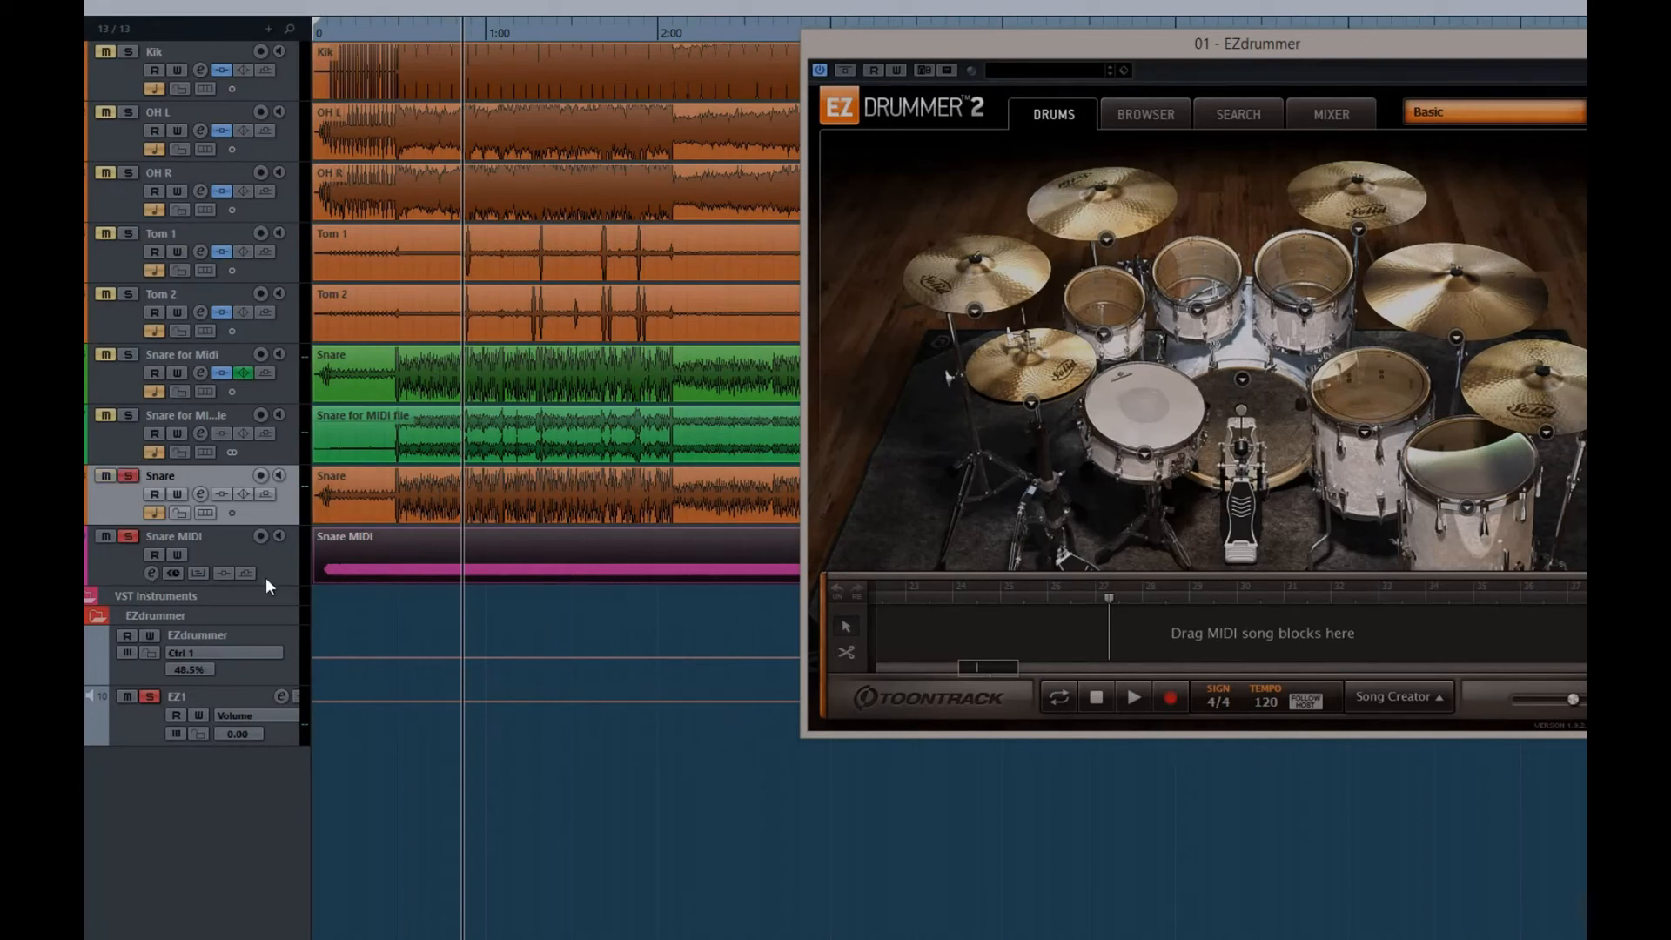
Play the original Snare and Snare MIDI together, muting and unmuting Snare MIDI to compare their timing
{"action": "key", "text": "space"}
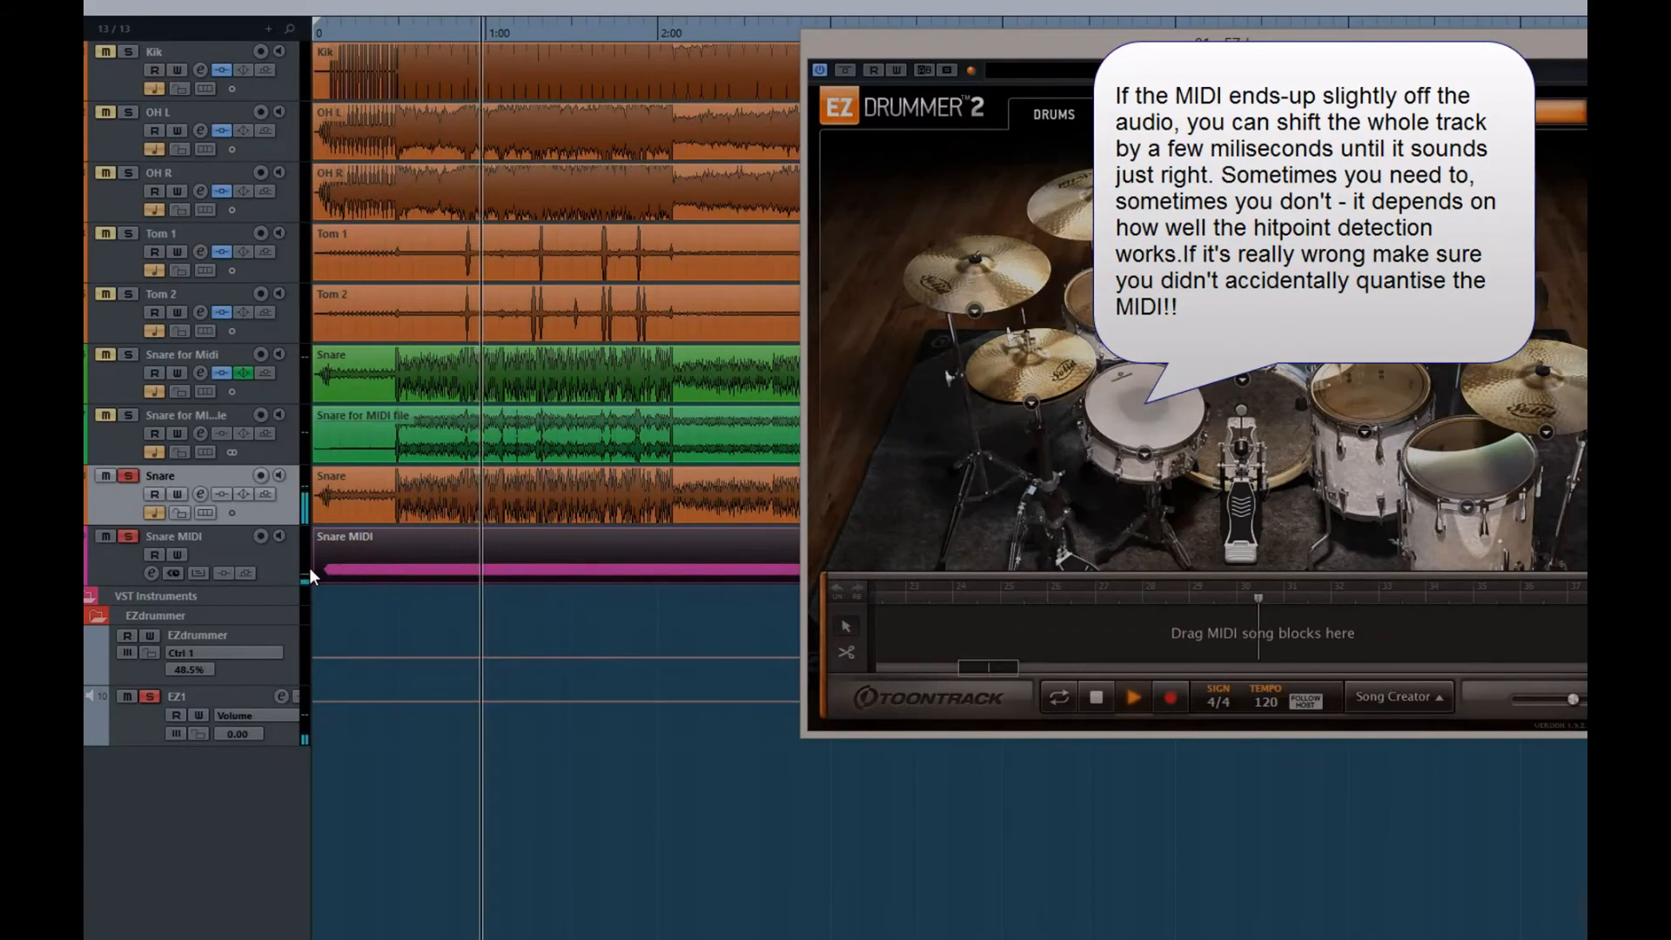
{"action": "left_click", "coordinate": [103, 537]}
{"action": "left_click", "coordinate": [100, 536]}
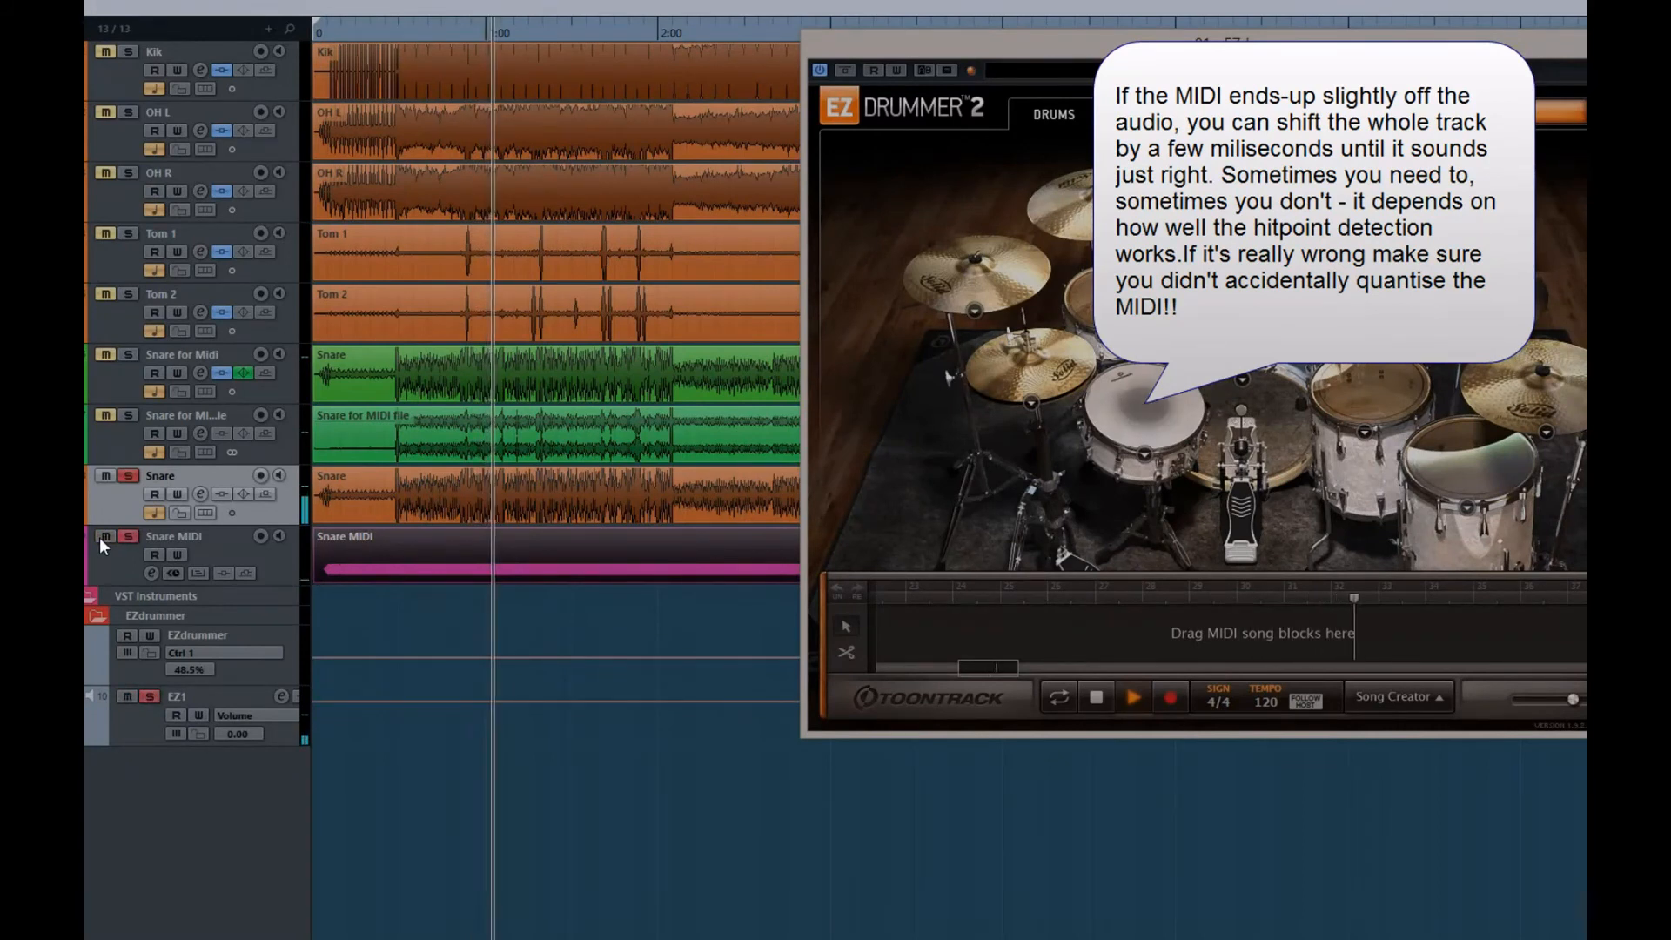
Load the 6x14" Gretsch USA Custom Chrome over Brass Dampened snare in EZdrummer and adjust its volume
{"action": "left_click", "coordinate": [1143, 454]}
{"action": "left_click", "coordinate": [1153, 582]}
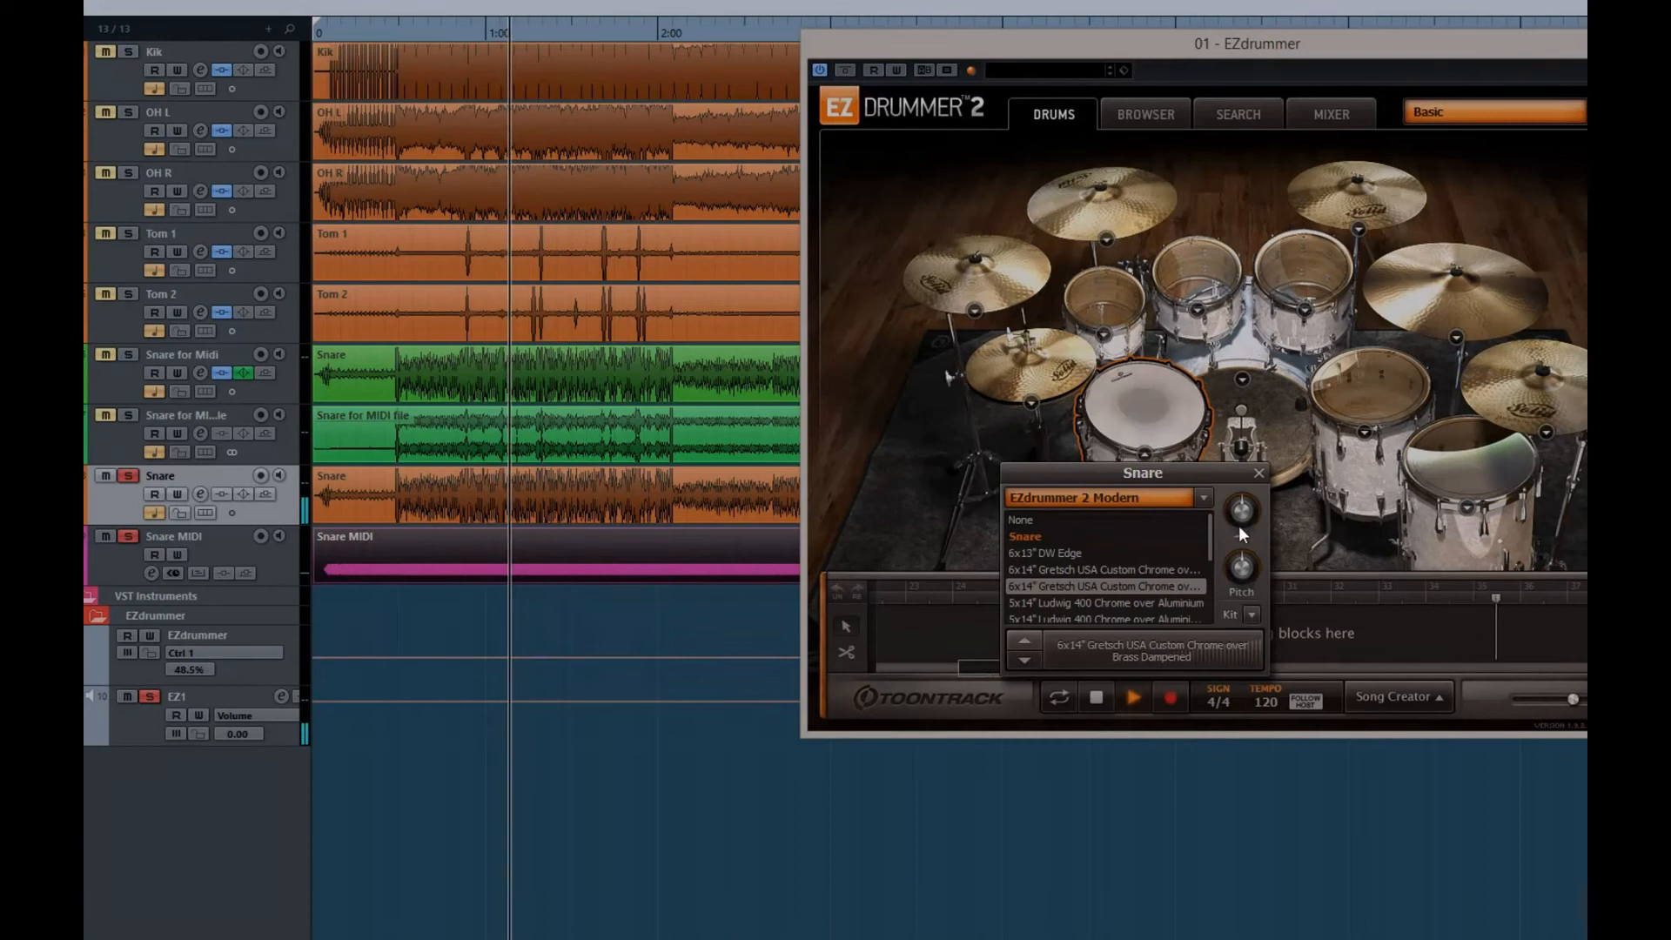
{"action": "left_click_drag", "start_coordinate": [1239, 511], "coordinate": [1236, 577]}
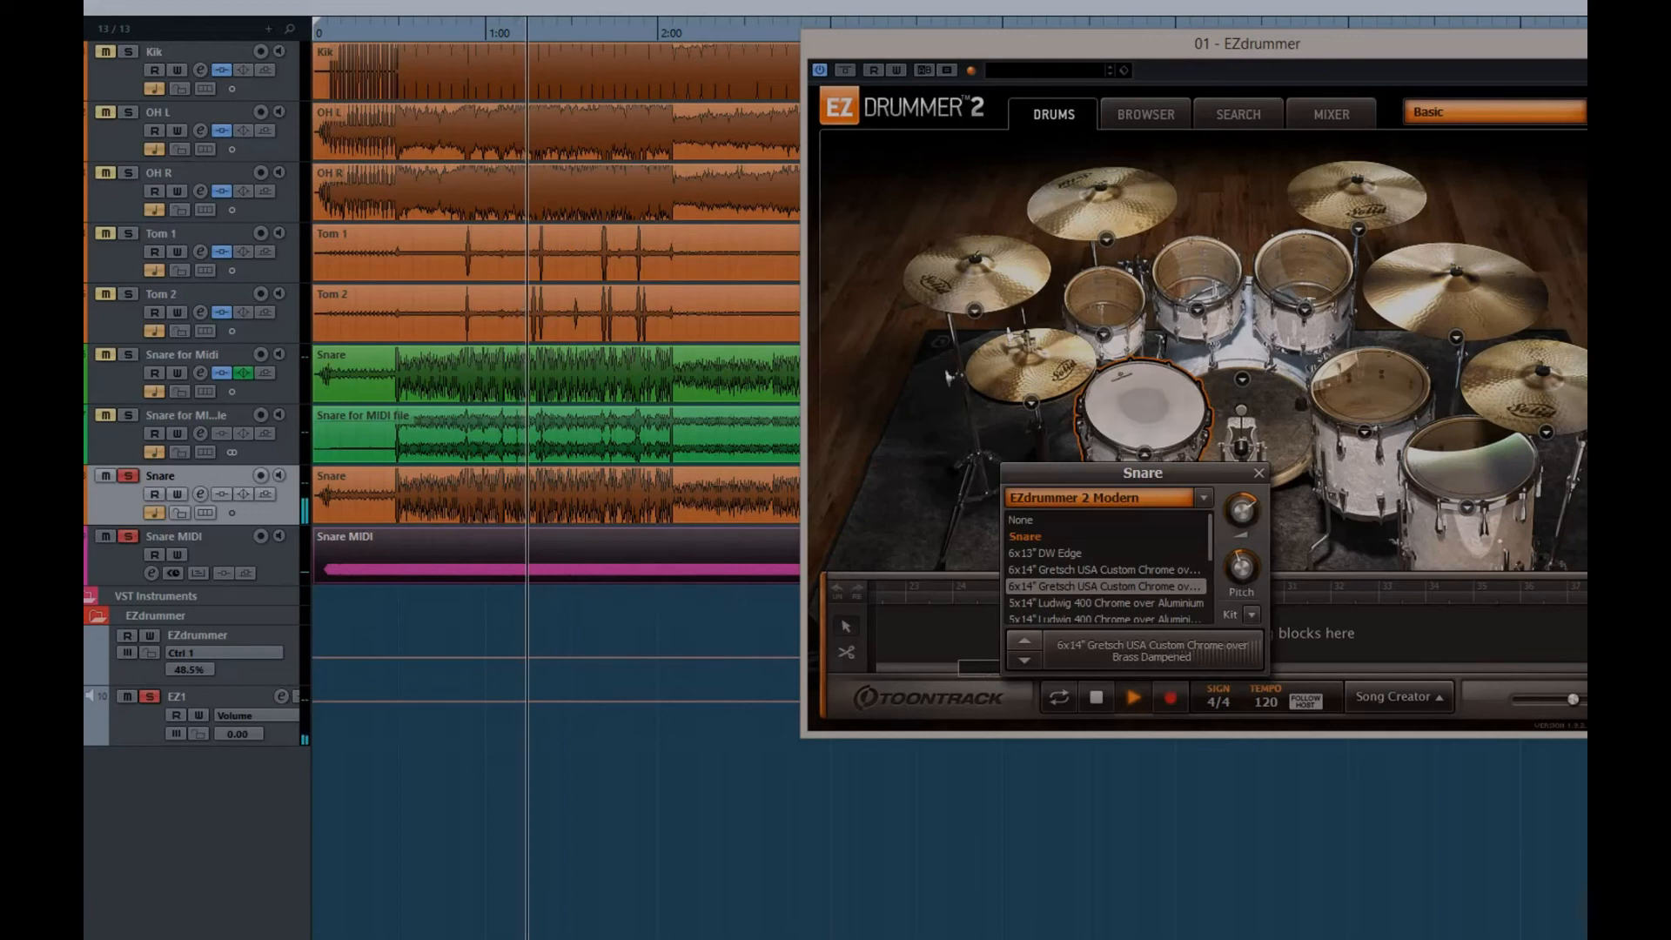
Compare the new EZdrummer snare with the recording by alternately muting Snare MIDI and Snare, then stop playback
{"action": "left_click", "coordinate": [105, 537]}
{"action": "left_click", "coordinate": [104, 538]}
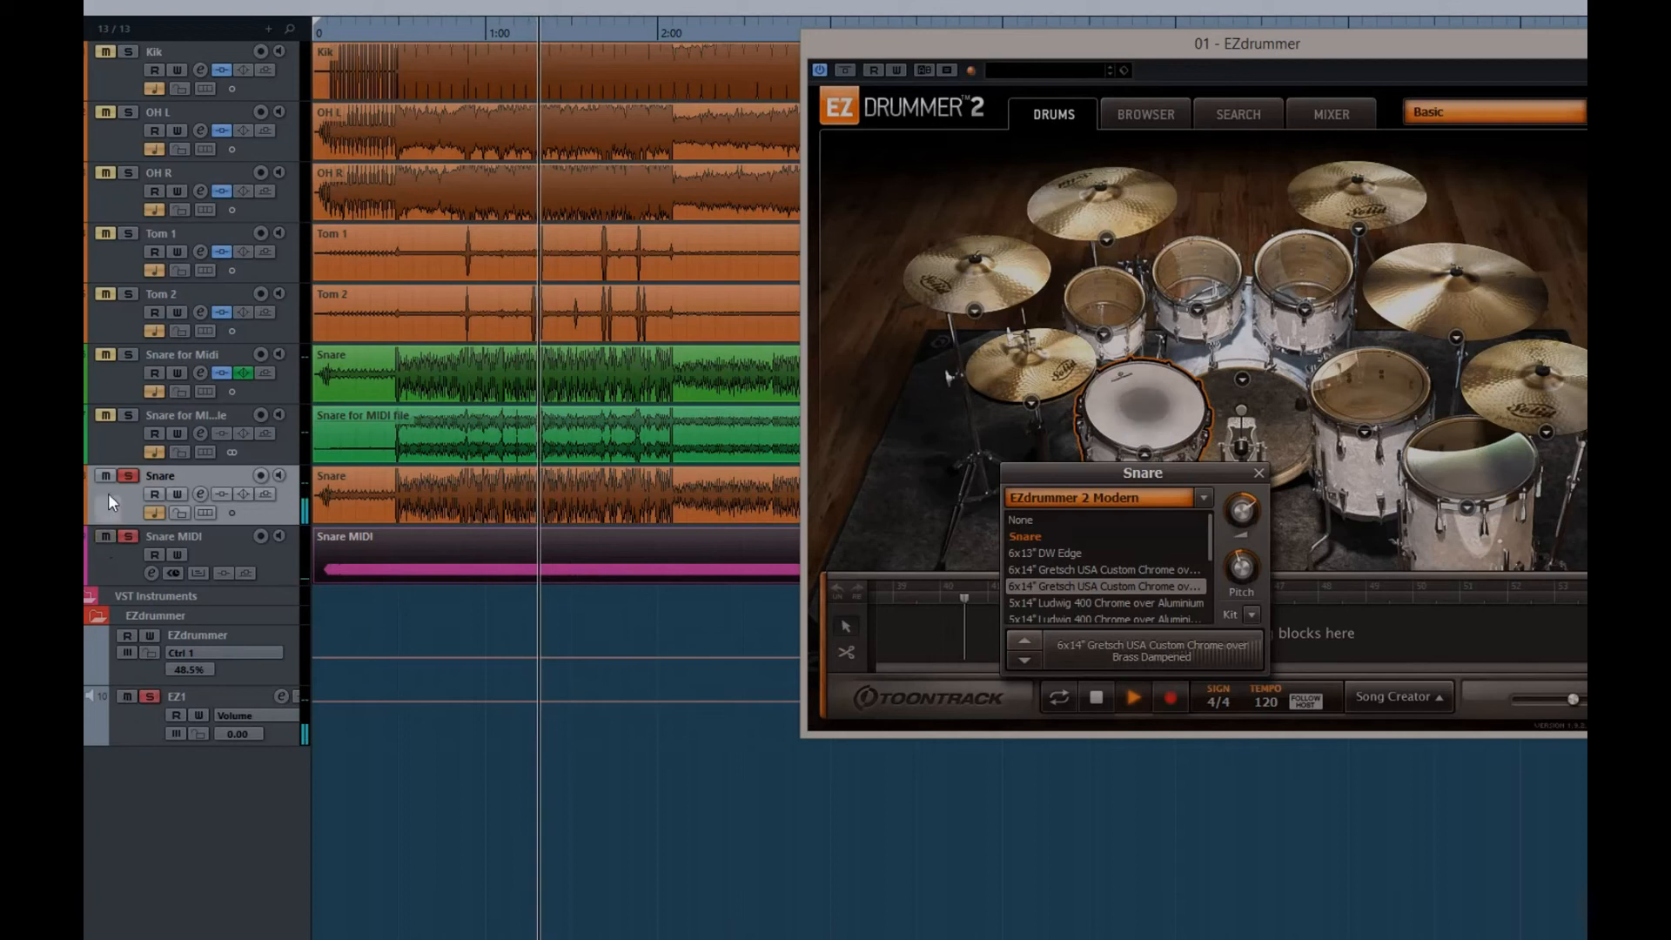
{"action": "left_click", "coordinate": [106, 477]}
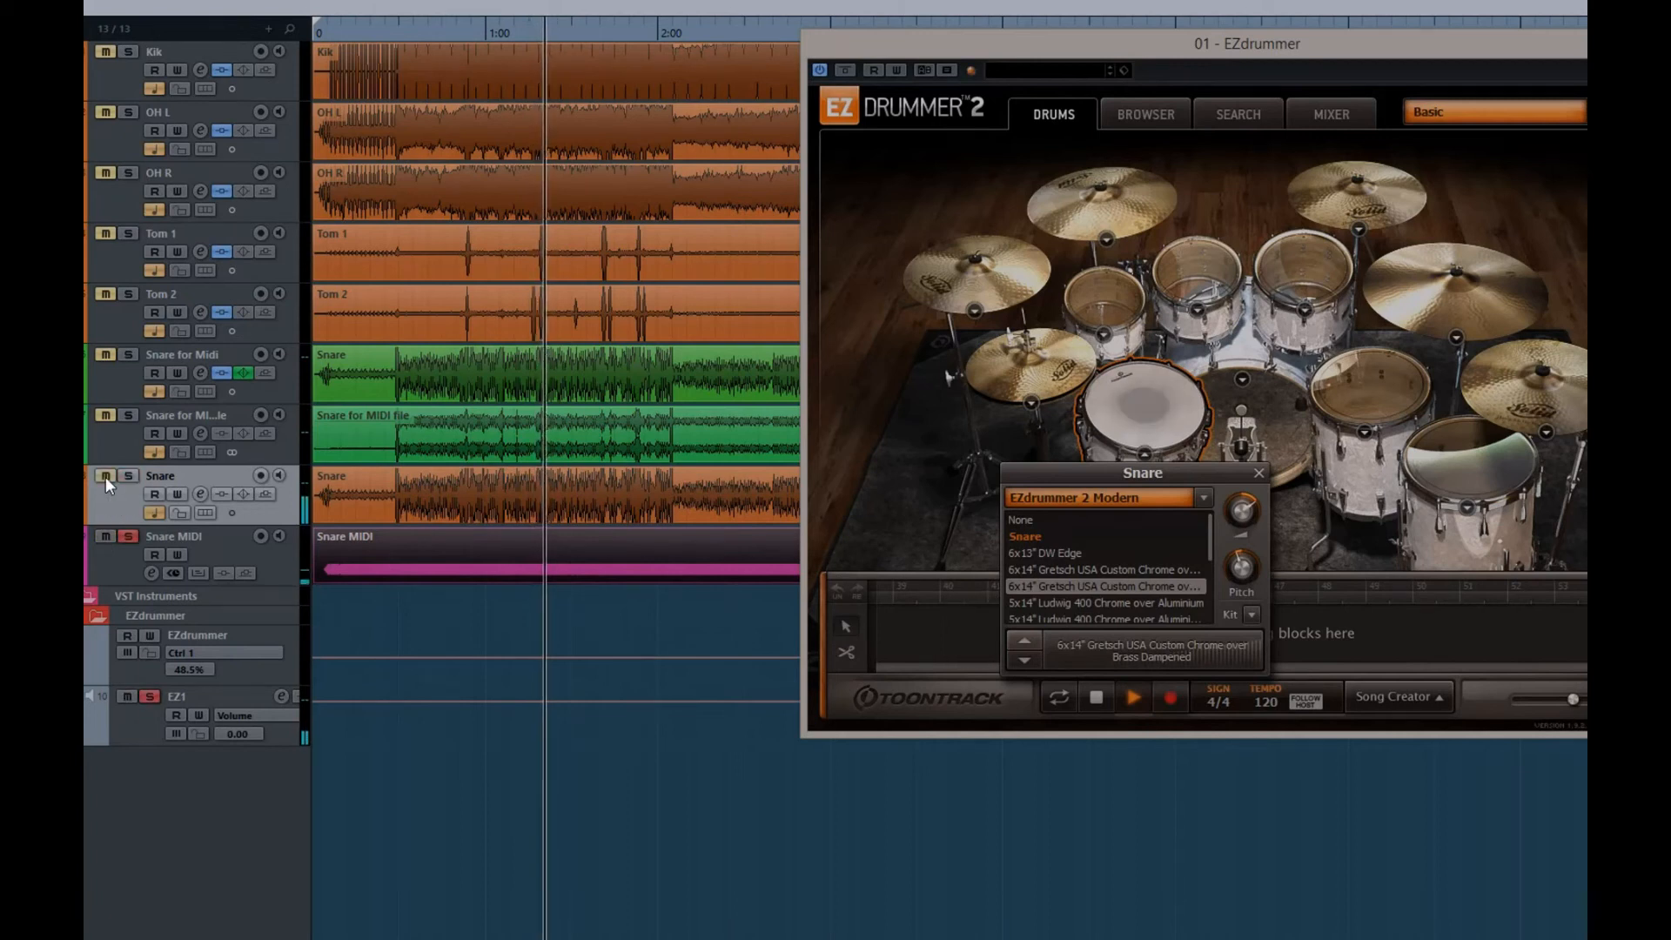
{"action": "left_click", "coordinate": [106, 477]}
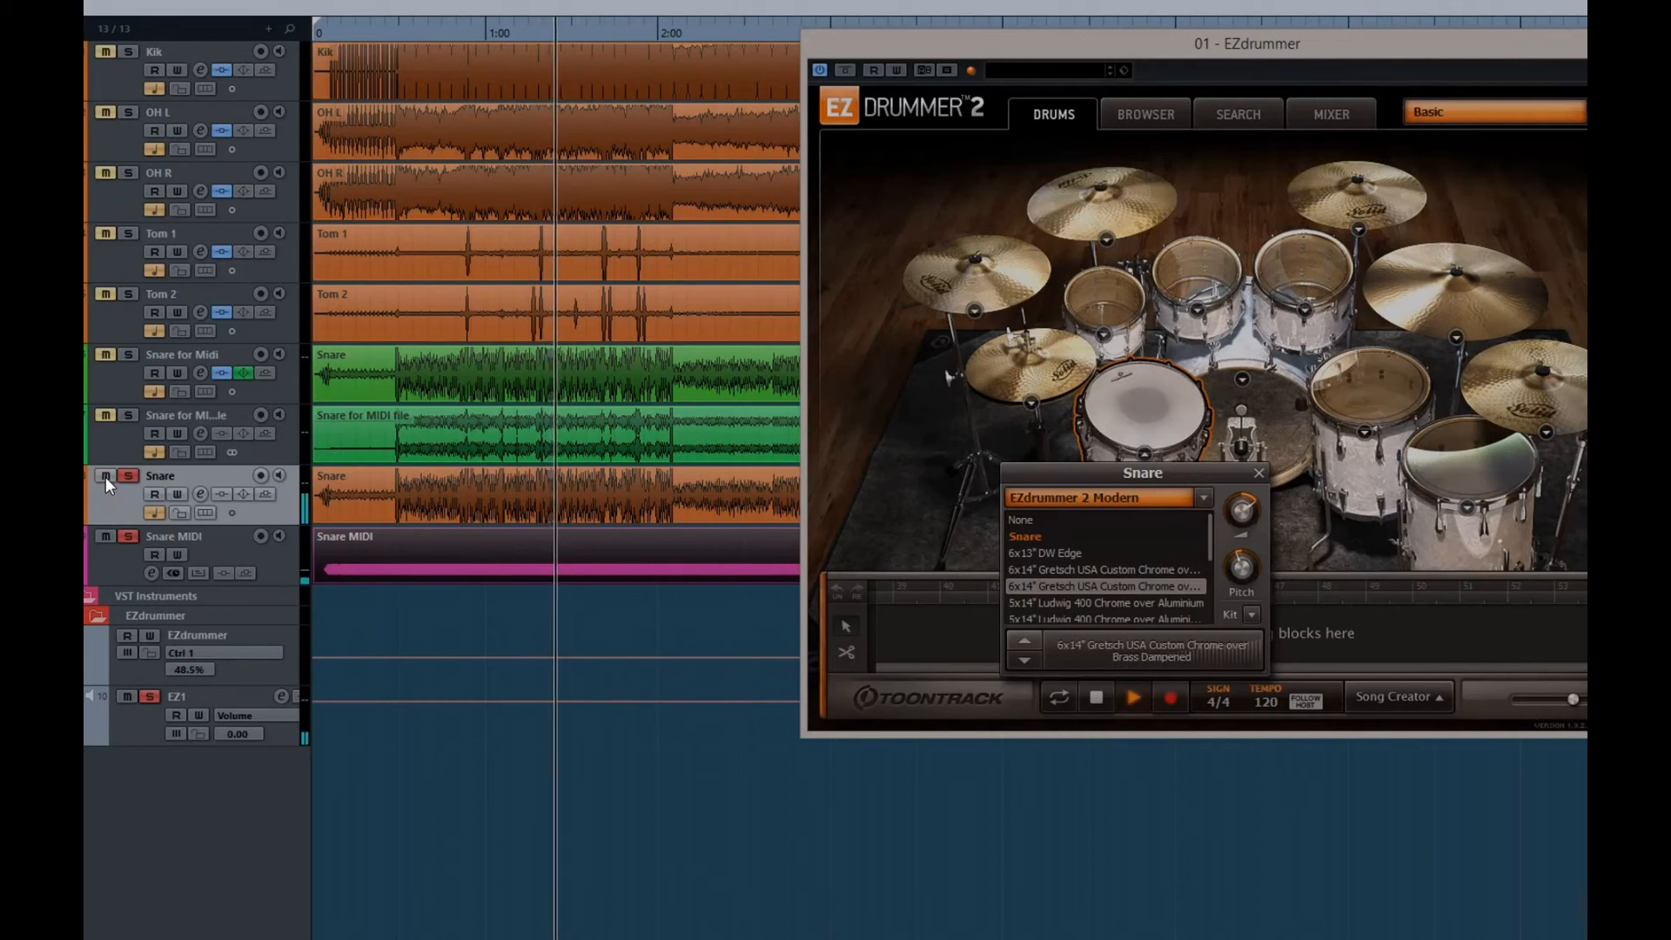
{"action": "left_click", "coordinate": [107, 552]}
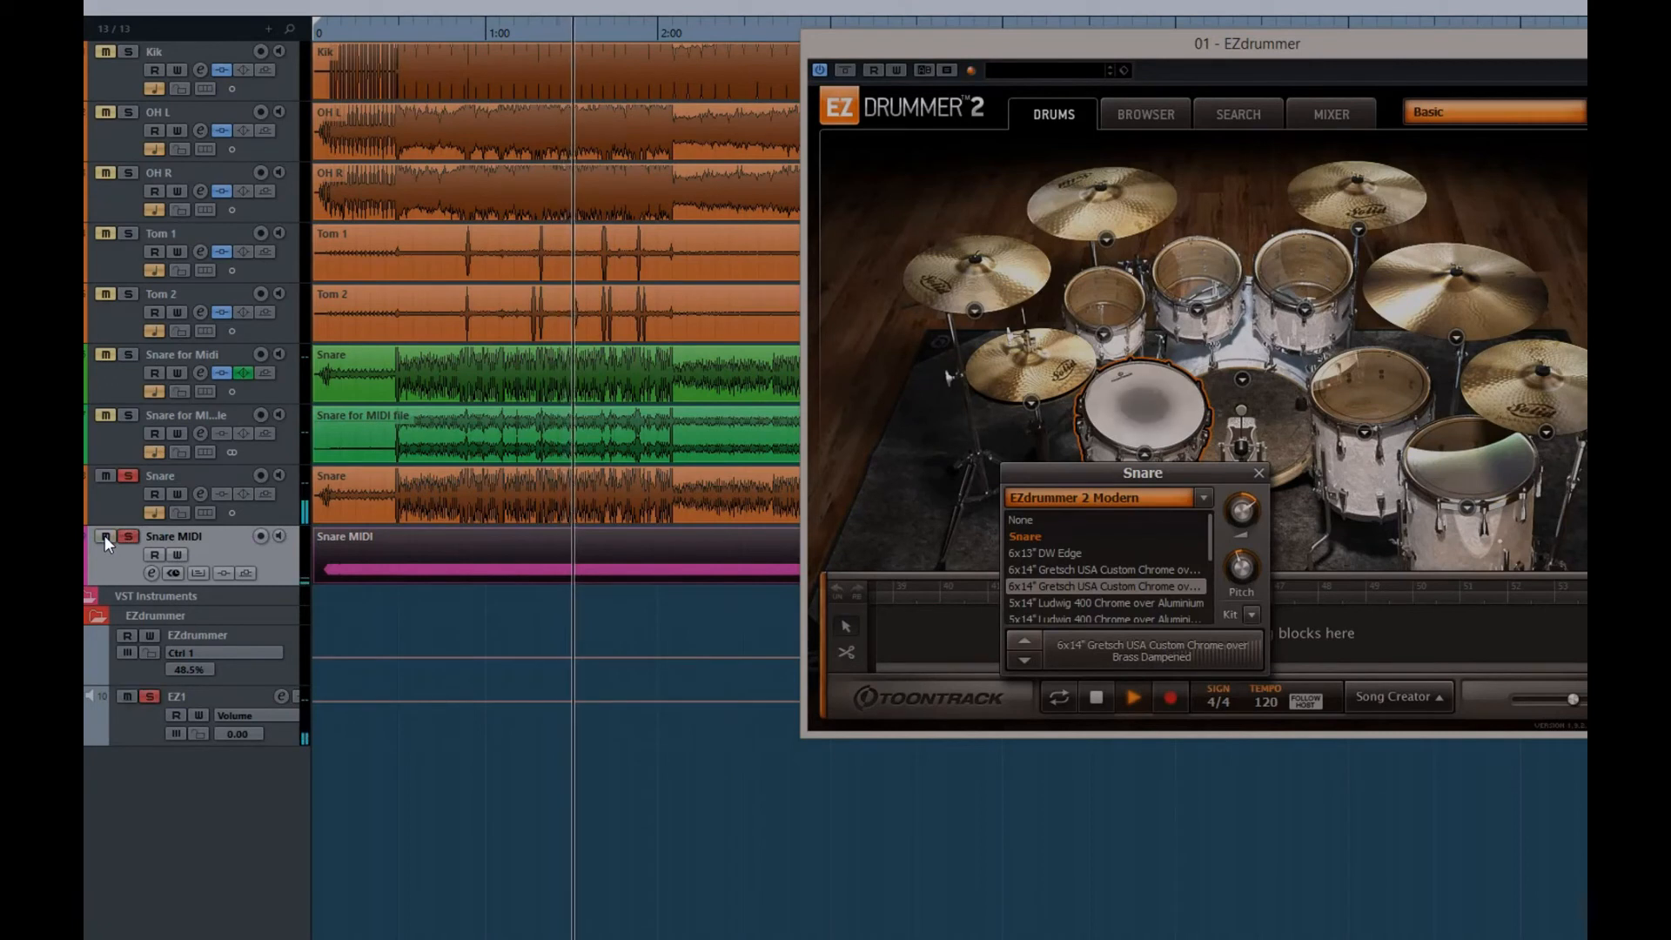
{"action": "key", "text": "space"}
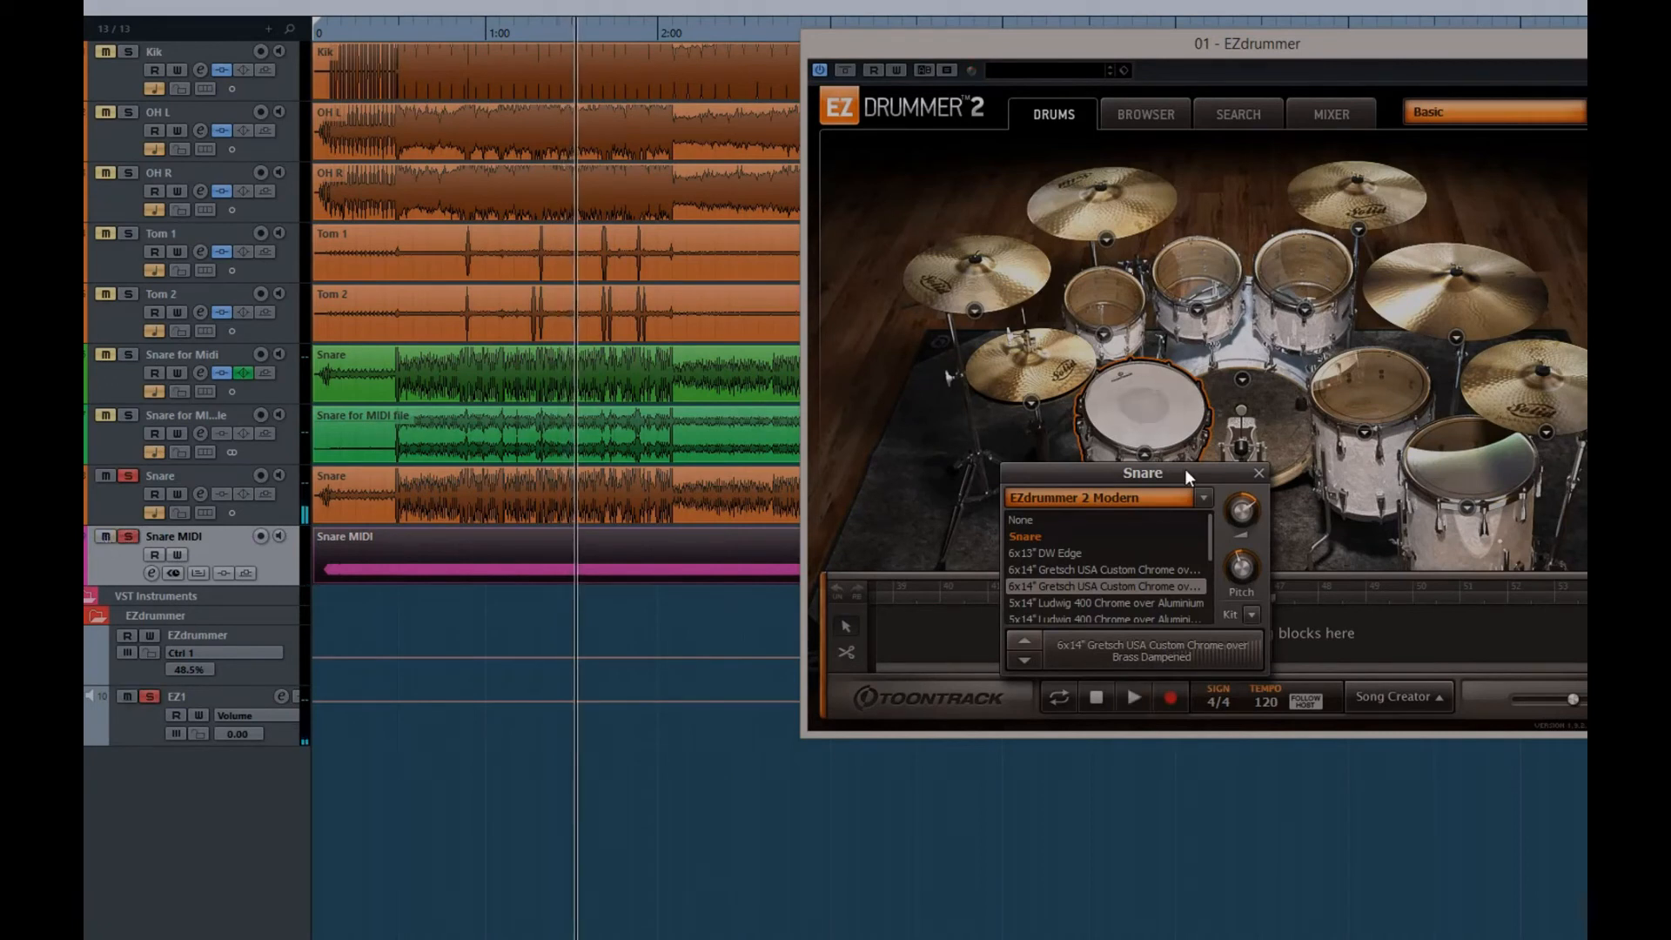
Close EZdrummer and play the quiet section from just before 4:00, toggling the Snare MIDI mute to compare both snares
{"action": "left_click", "coordinate": [1258, 473]}
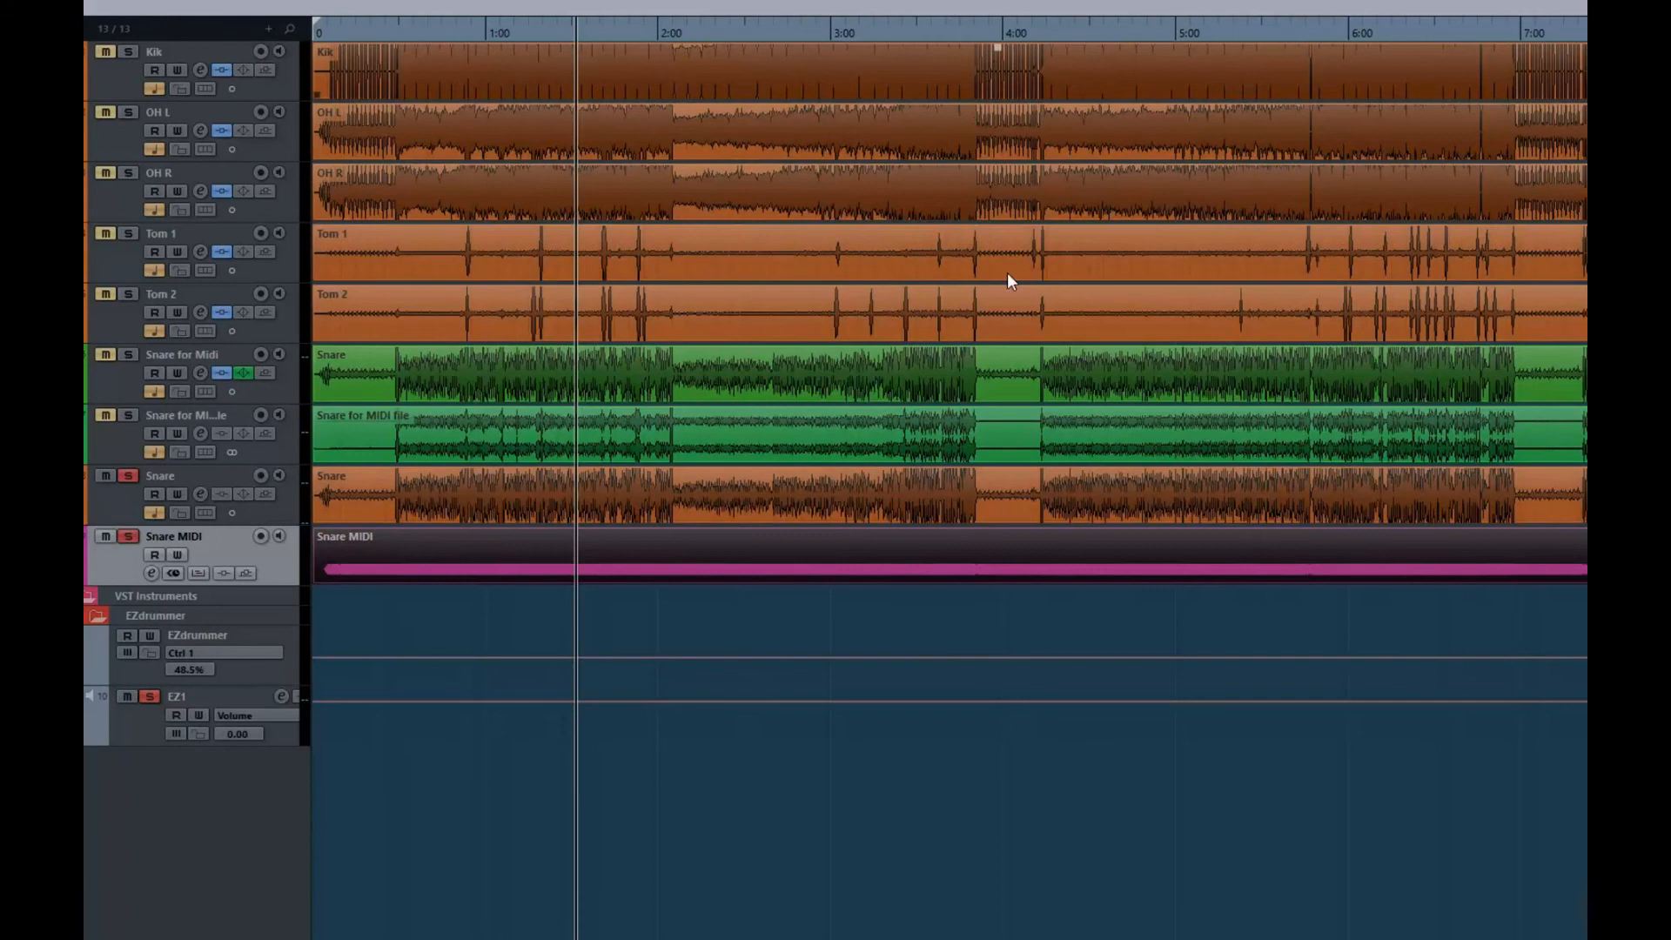
{"action": "left_click", "coordinate": [984, 24]}
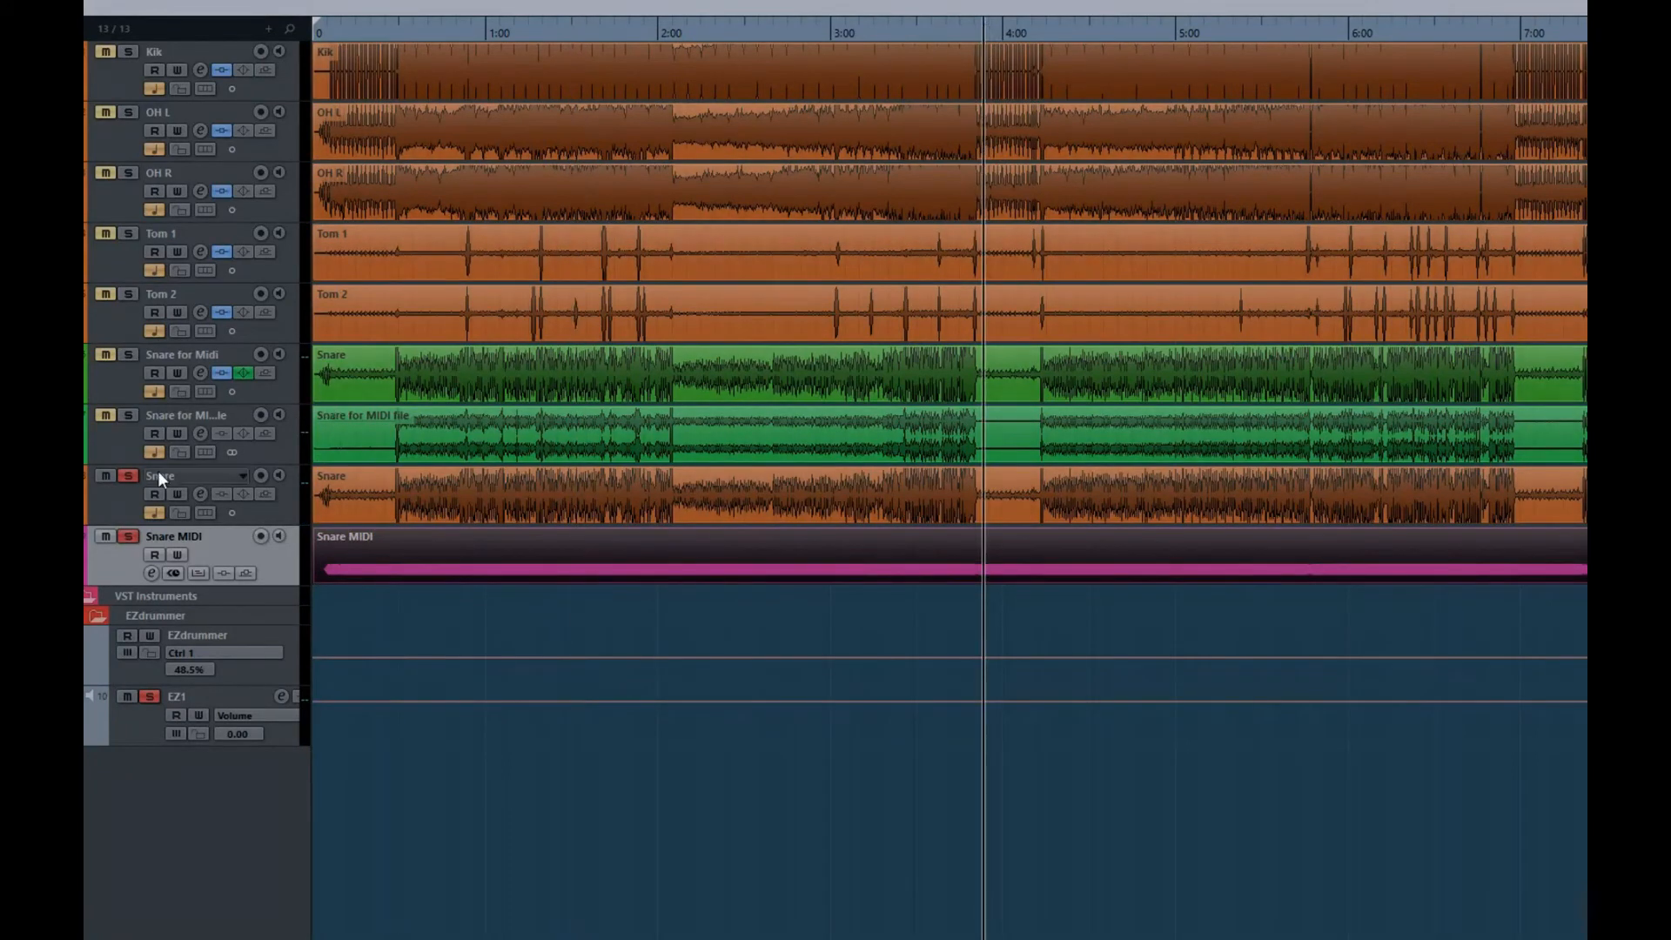
{"action": "left_click", "coordinate": [101, 537]}
{"action": "key", "text": "space"}
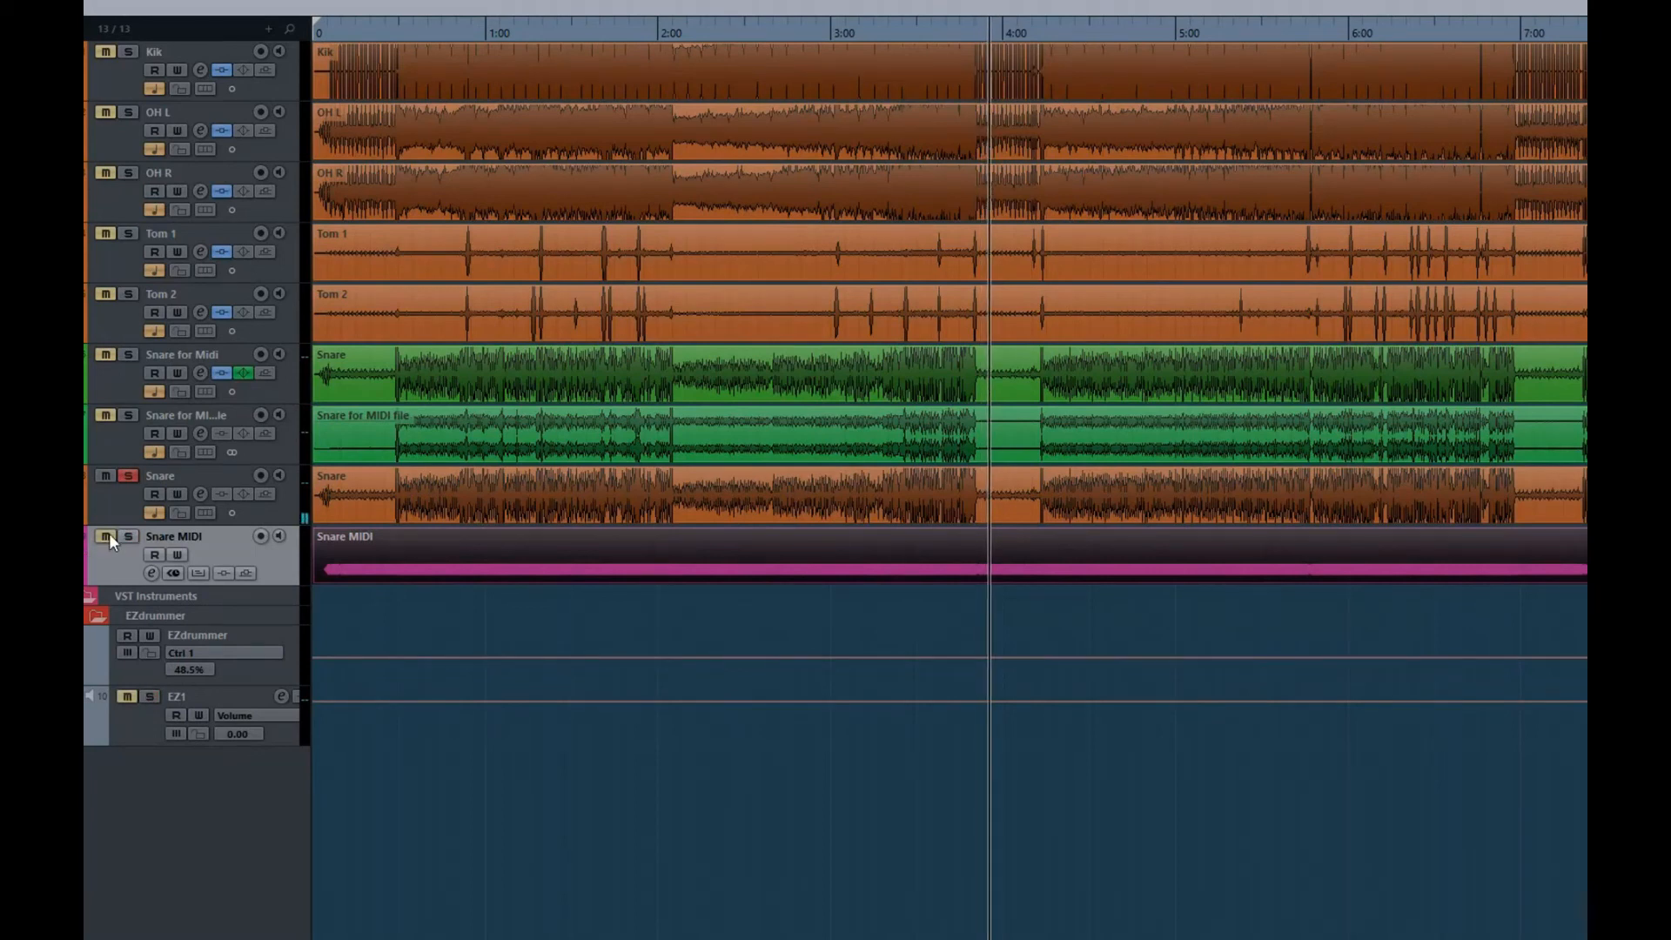
{"action": "left_click", "coordinate": [107, 536]}
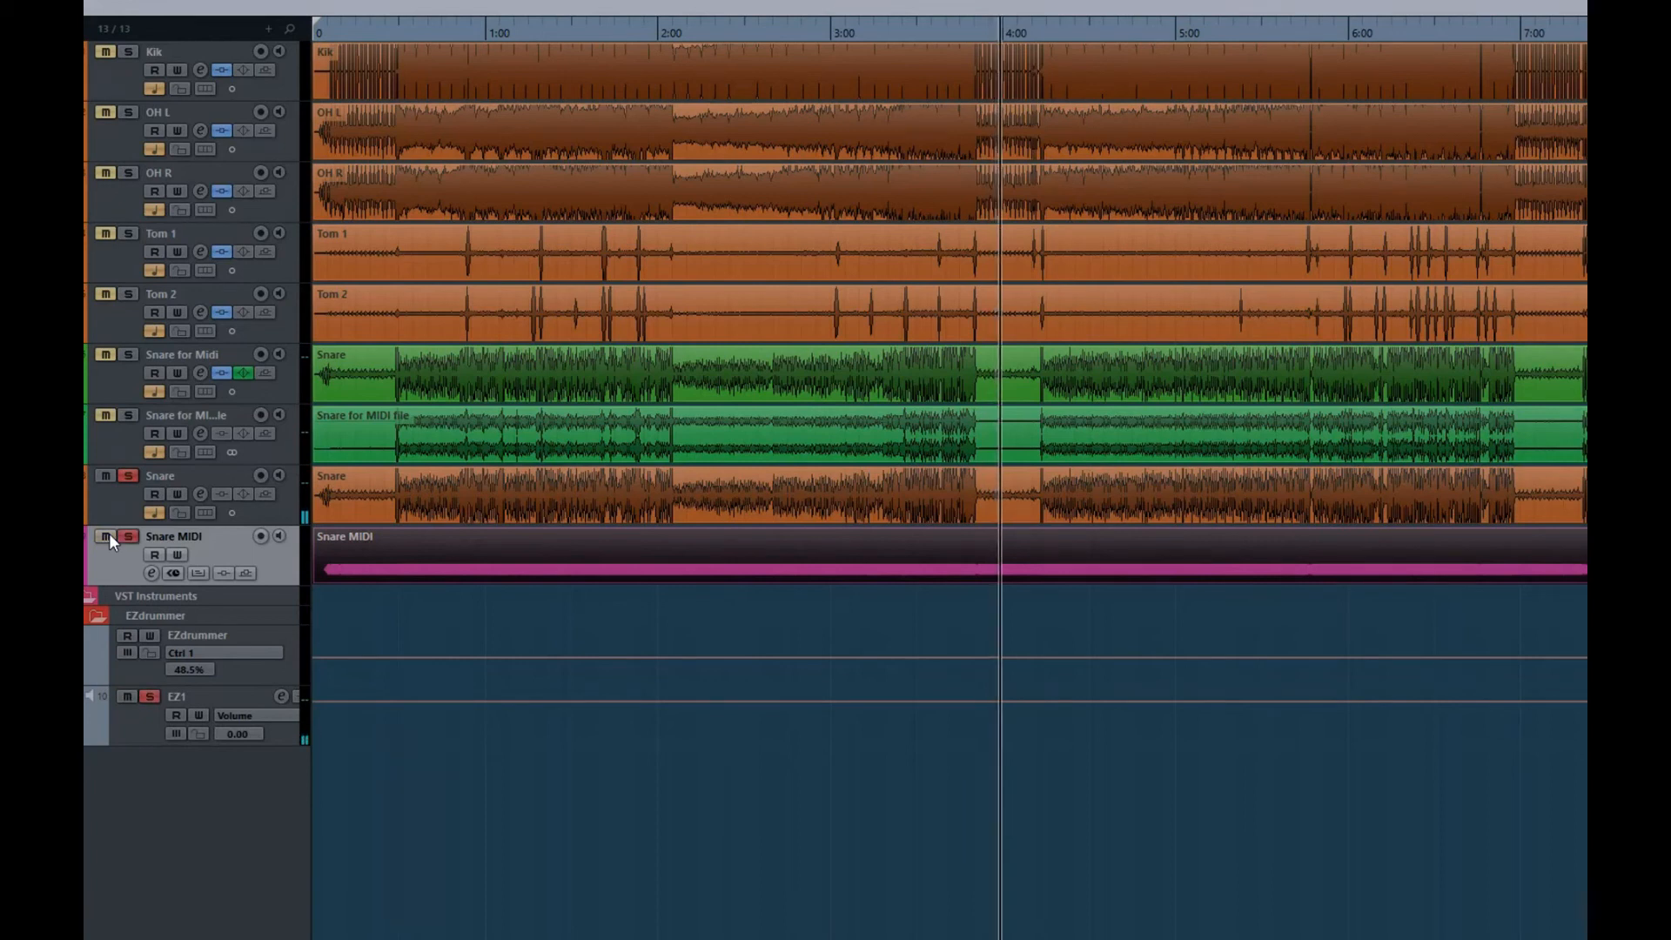
{"action": "left_click", "coordinate": [108, 532]}
{"action": "left_click", "coordinate": [103, 537]}
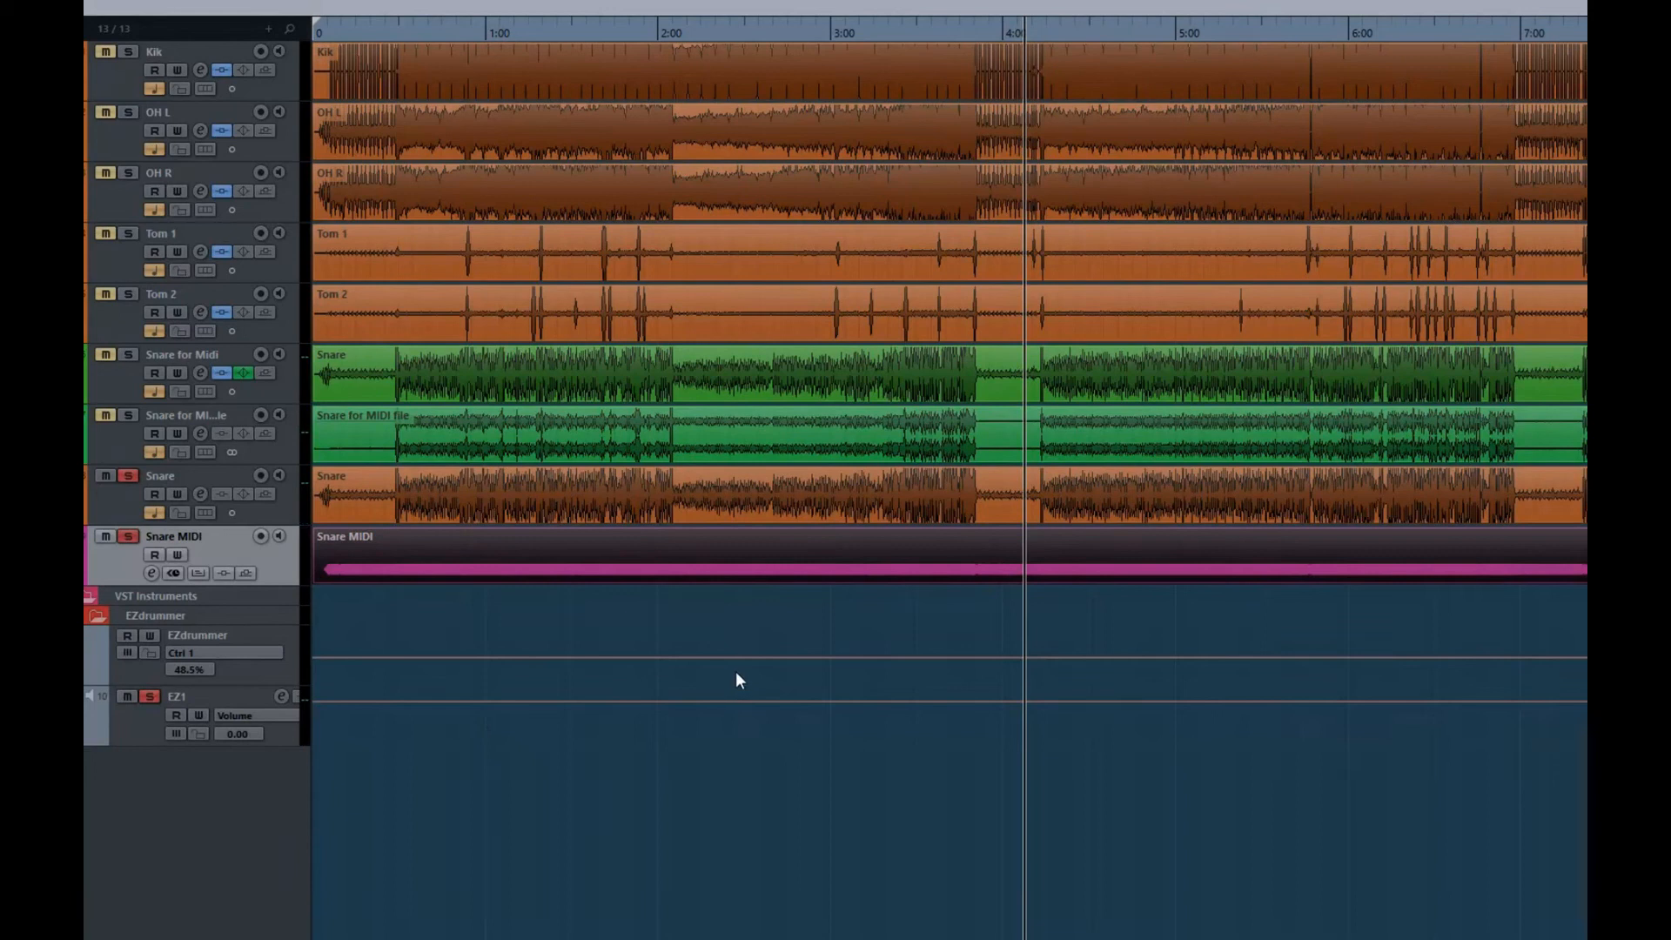
Try deleting the Snare MIDI notes between about 4:05 and 4:13 with in-place editing, and undo the deletion
{"action": "key", "text": "h"}
{"action": "key", "text": "h"}
{"action": "key", "text": "h"}
{"action": "key", "text": "h"}
{"action": "key", "text": "h"}
{"action": "key", "text": "h"}
{"action": "key", "text": "h"}
{"action": "key", "text": "h"}
{"action": "key", "text": "h"}
{"action": "key", "text": "h"}
{"action": "key", "text": "h"}
{"action": "key", "text": "h"}
{"action": "key", "text": "h"}
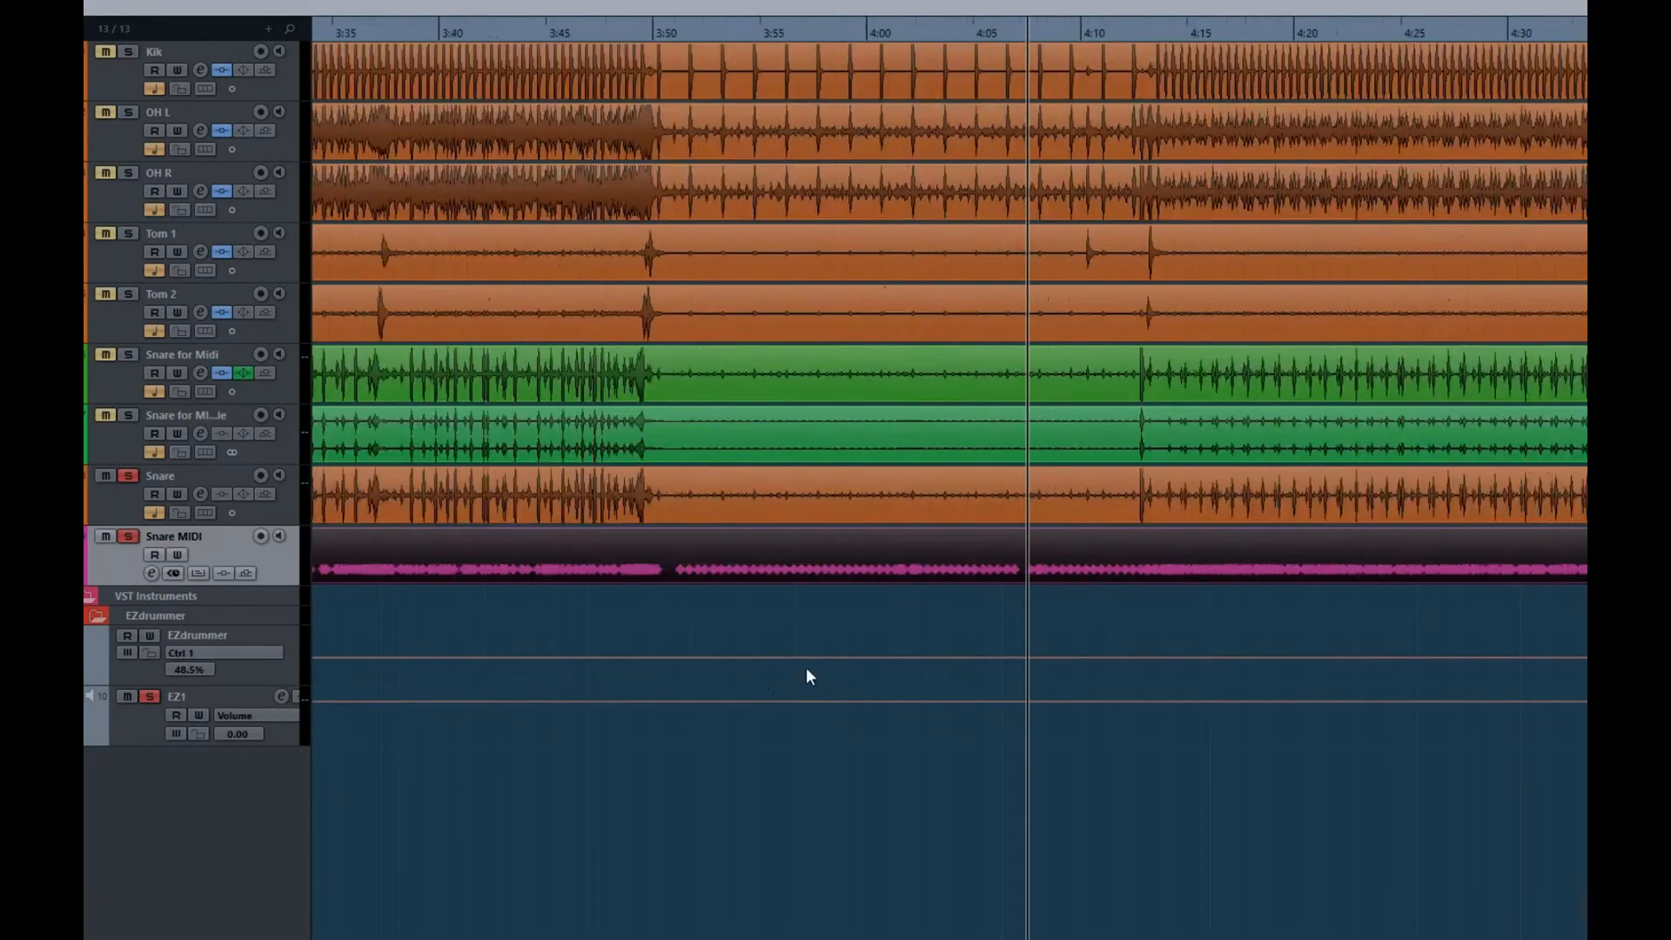
{"action": "key", "text": "h"}
{"action": "key", "text": "h"}
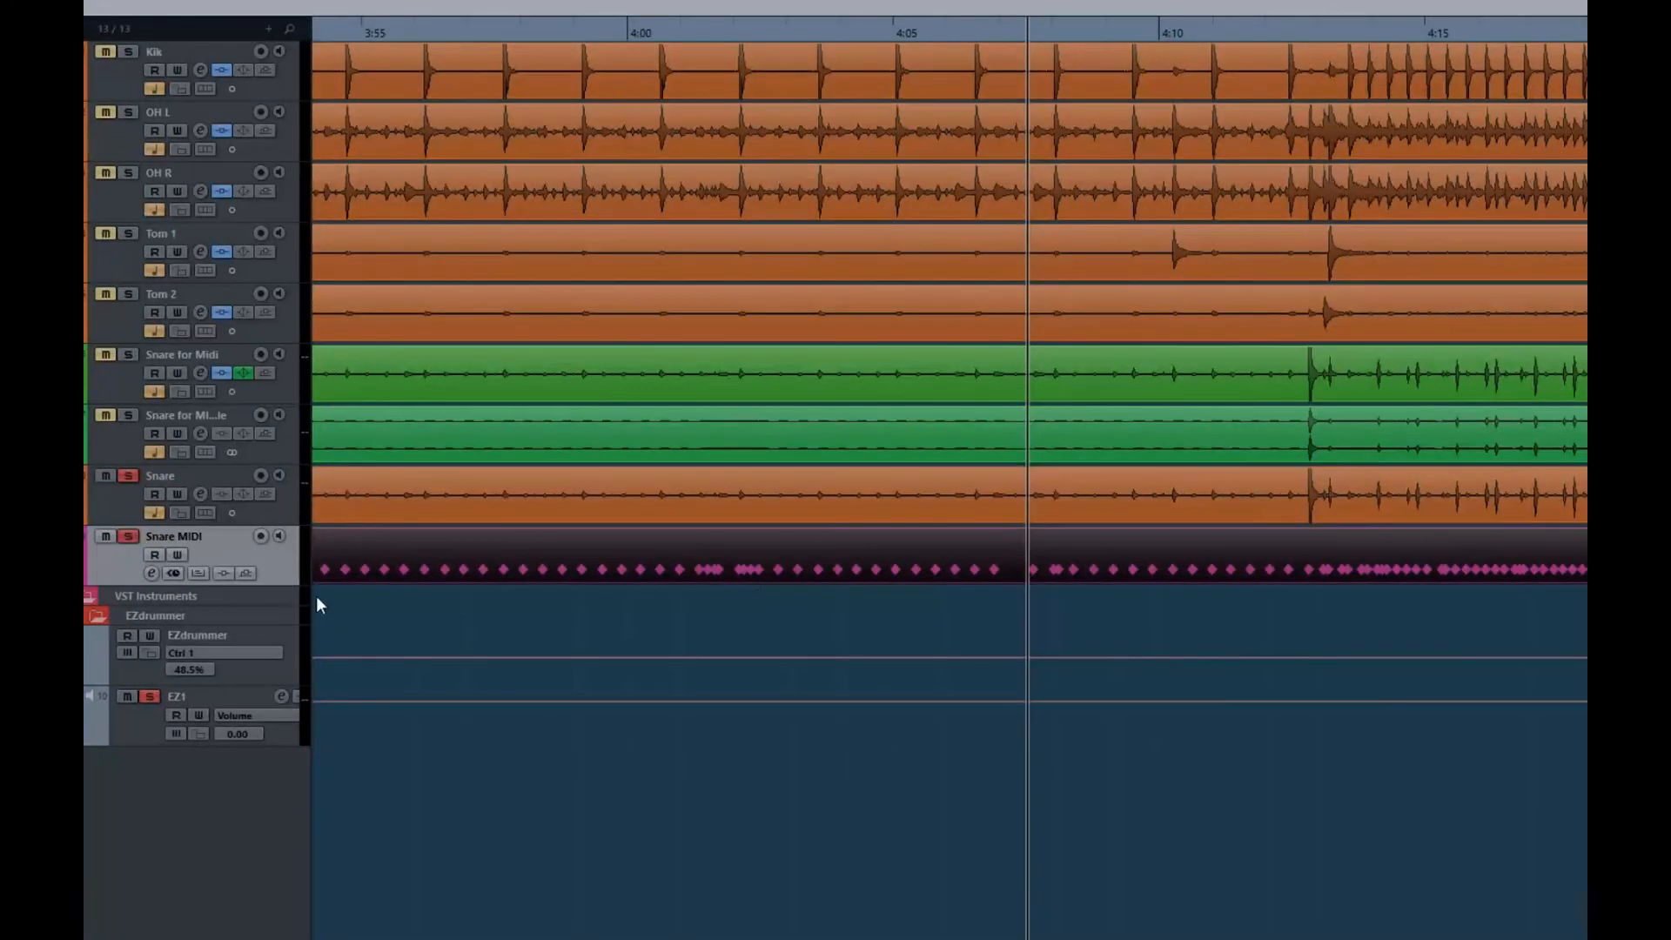
{"action": "left_click", "coordinate": [195, 577]}
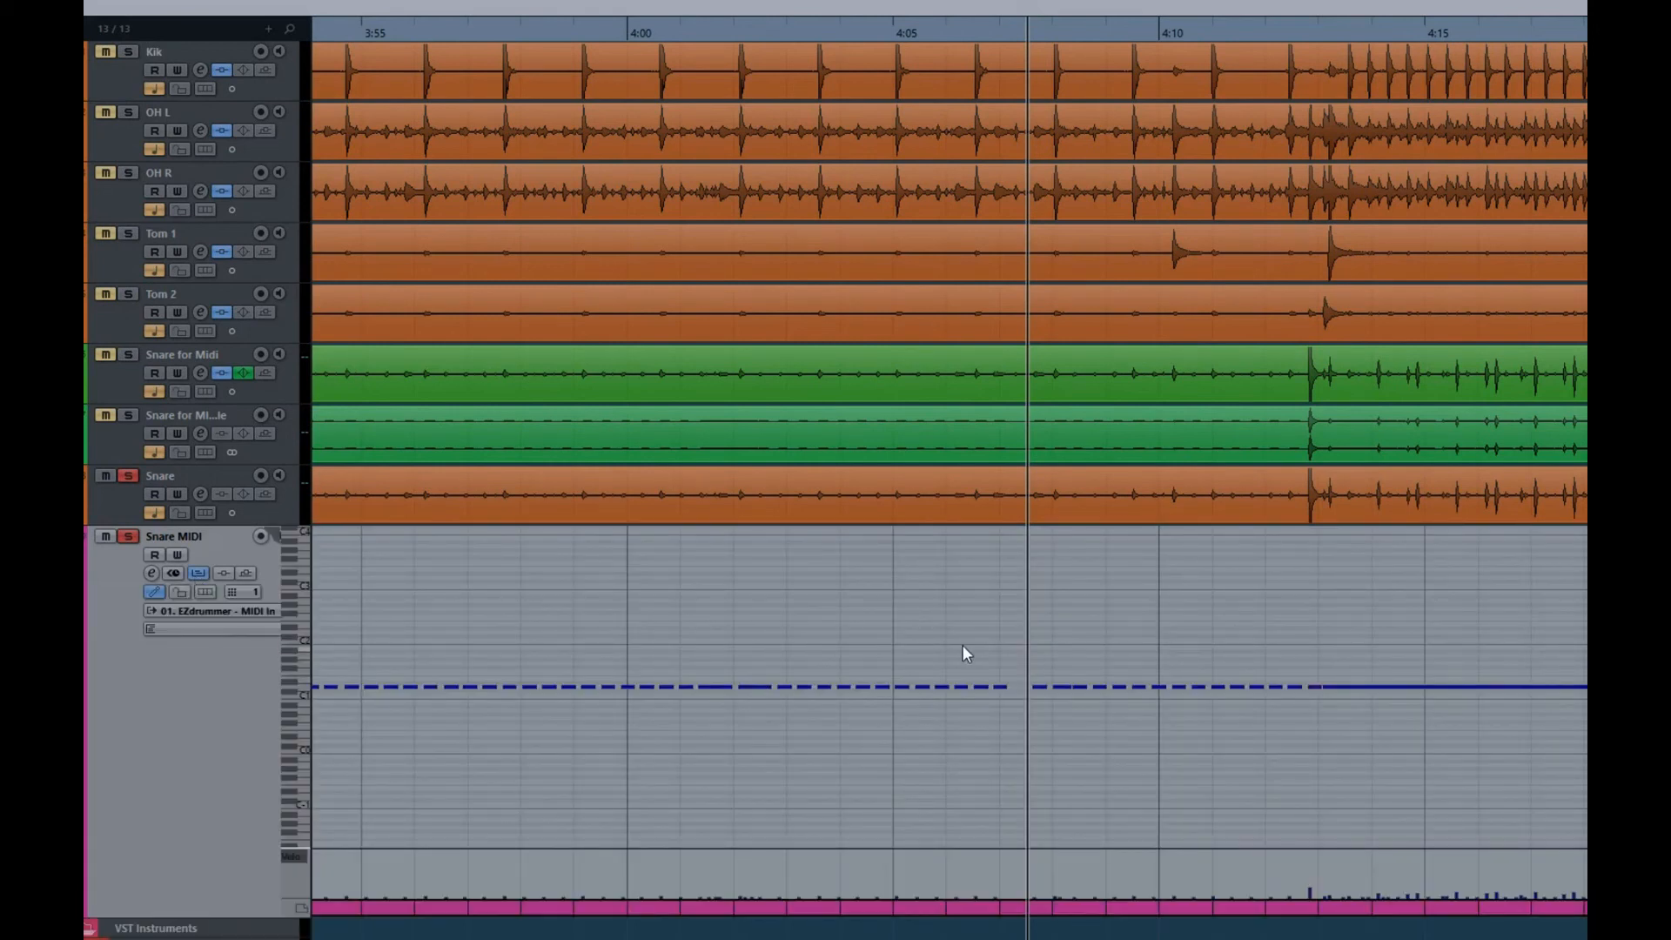
{"action": "left_click_drag", "start_coordinate": [912, 650], "coordinate": [1333, 707]}
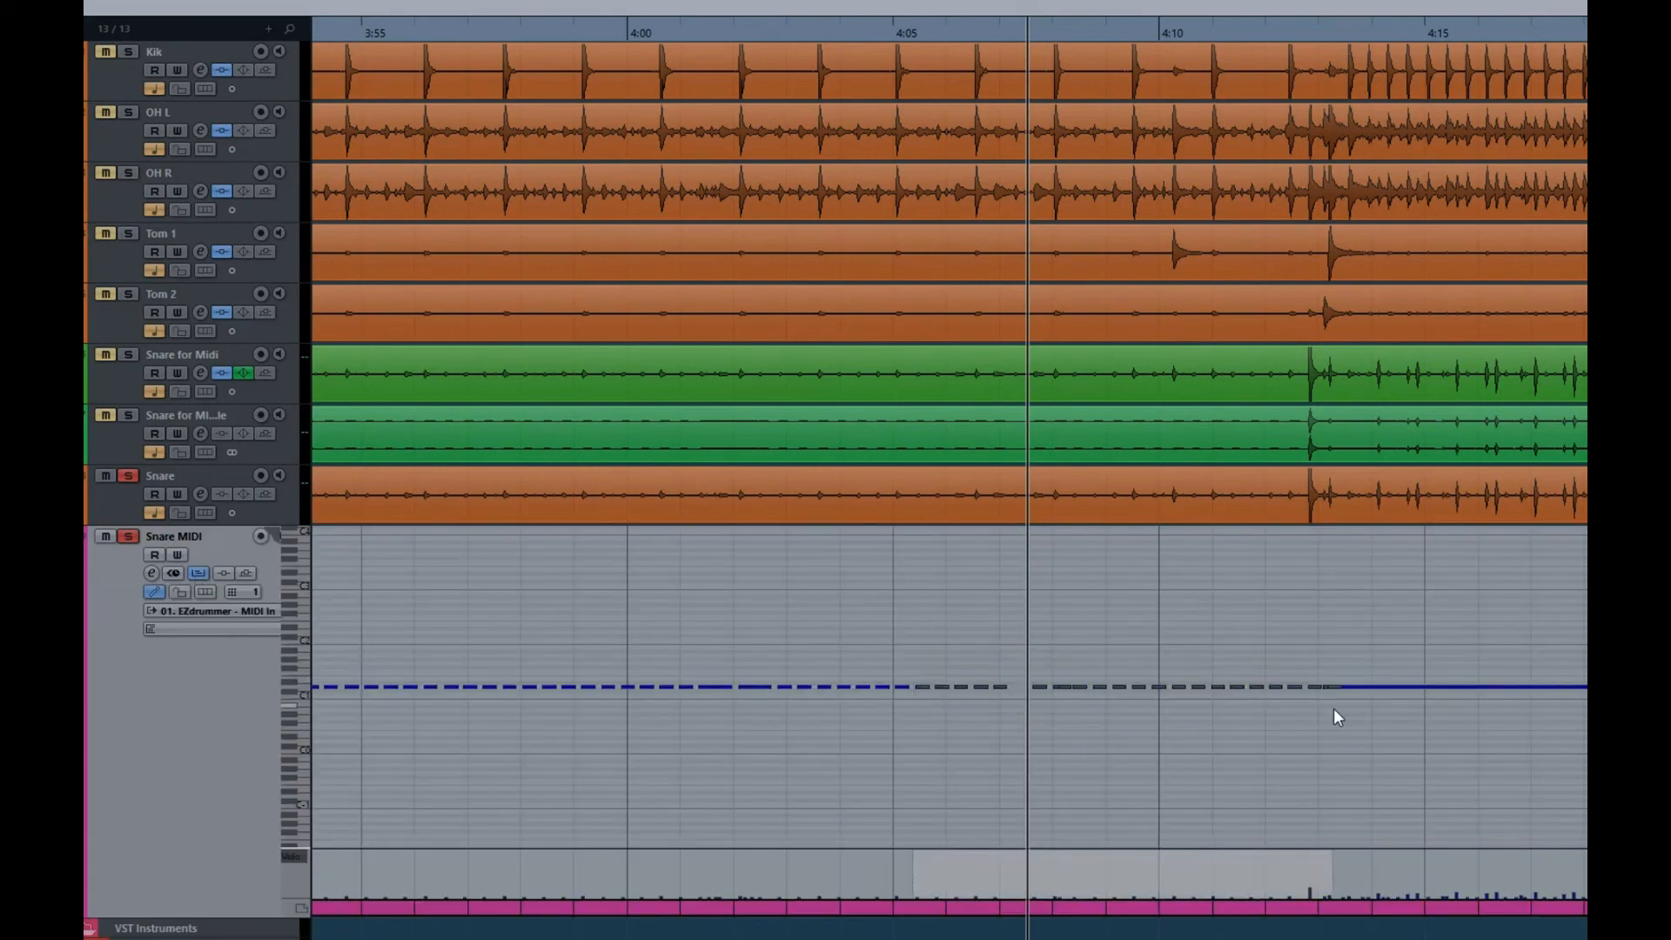
{"action": "key", "text": "Delete"}
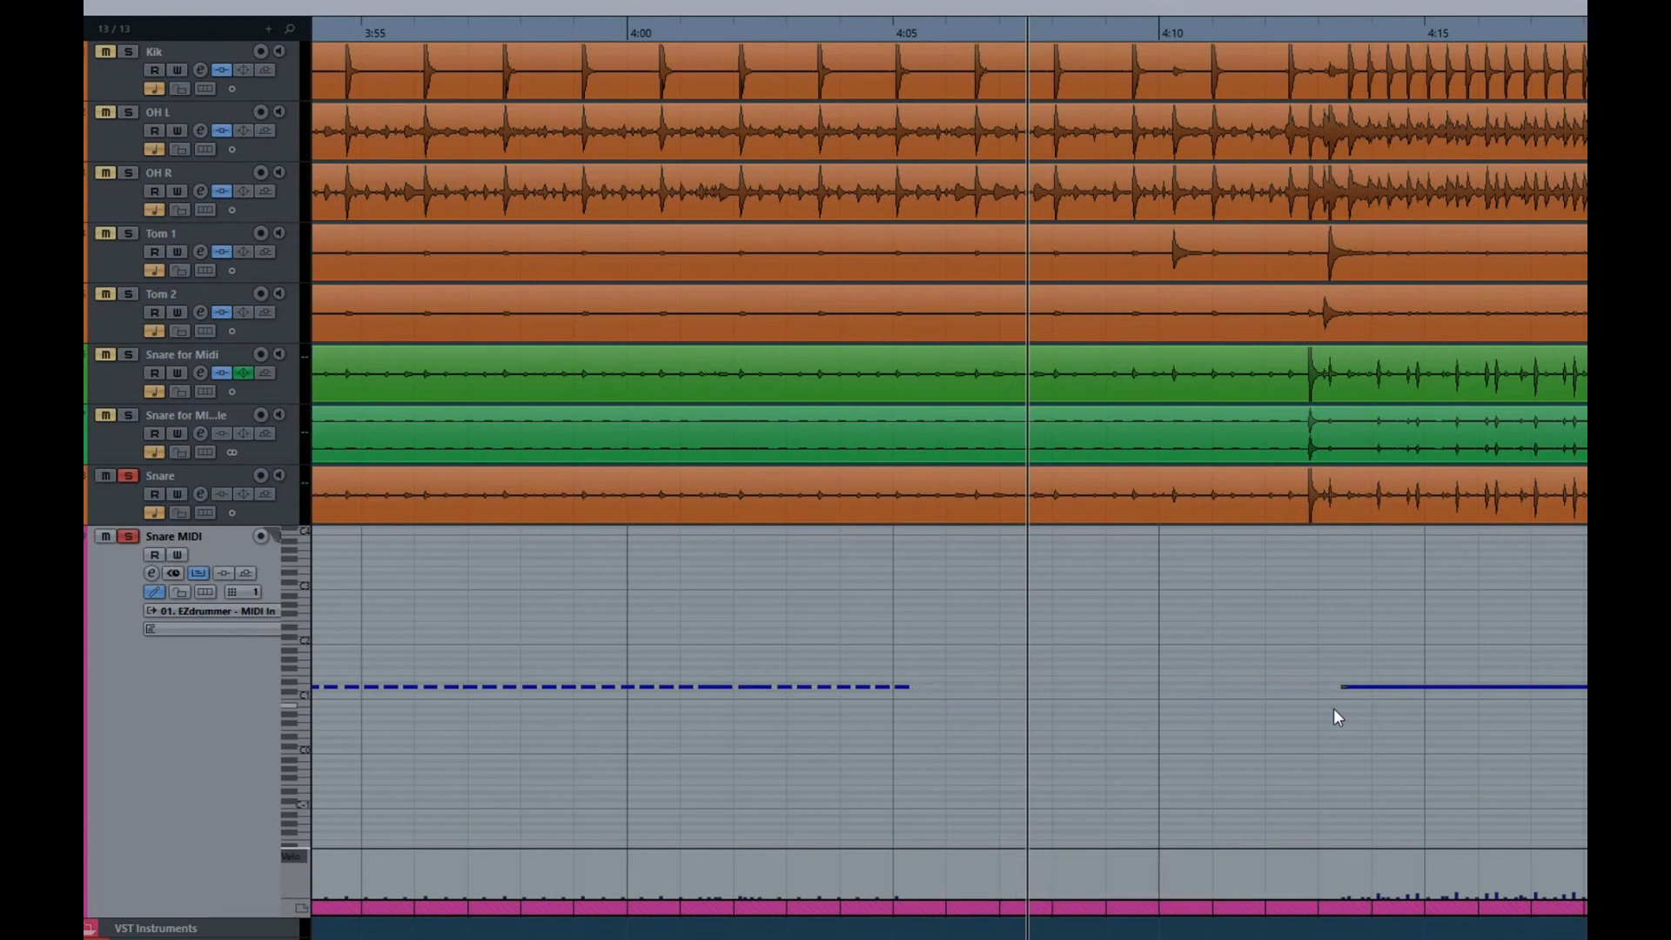
{"action": "key", "text": "ctrl+z"}
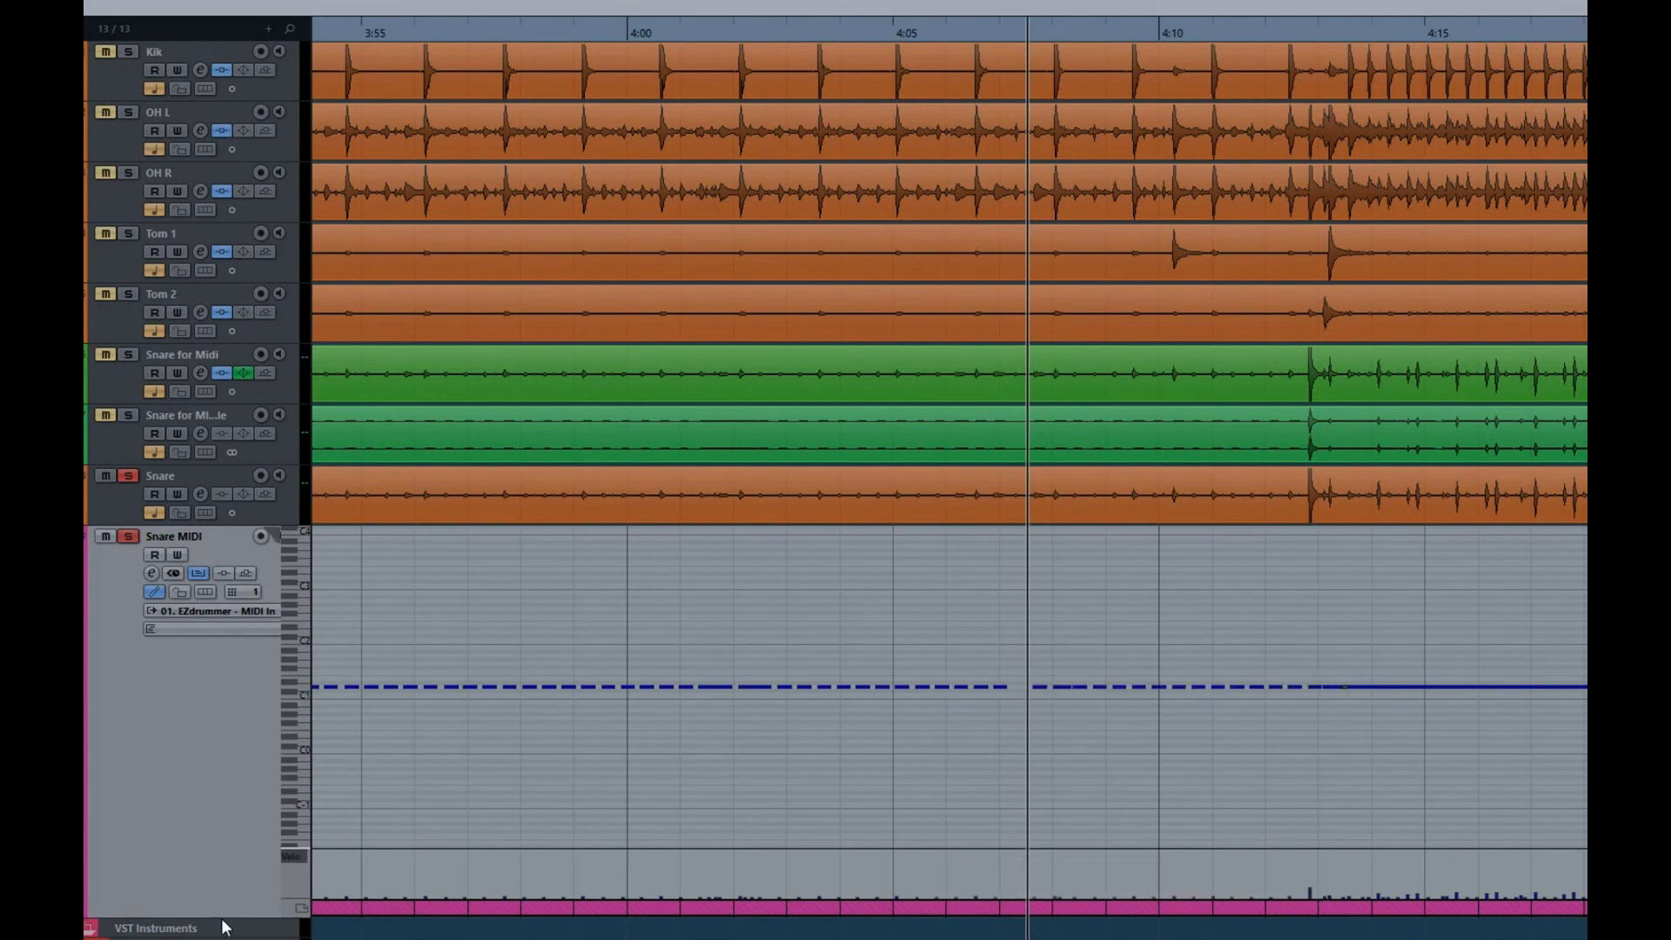
{"action": "left_click", "coordinate": [198, 574]}
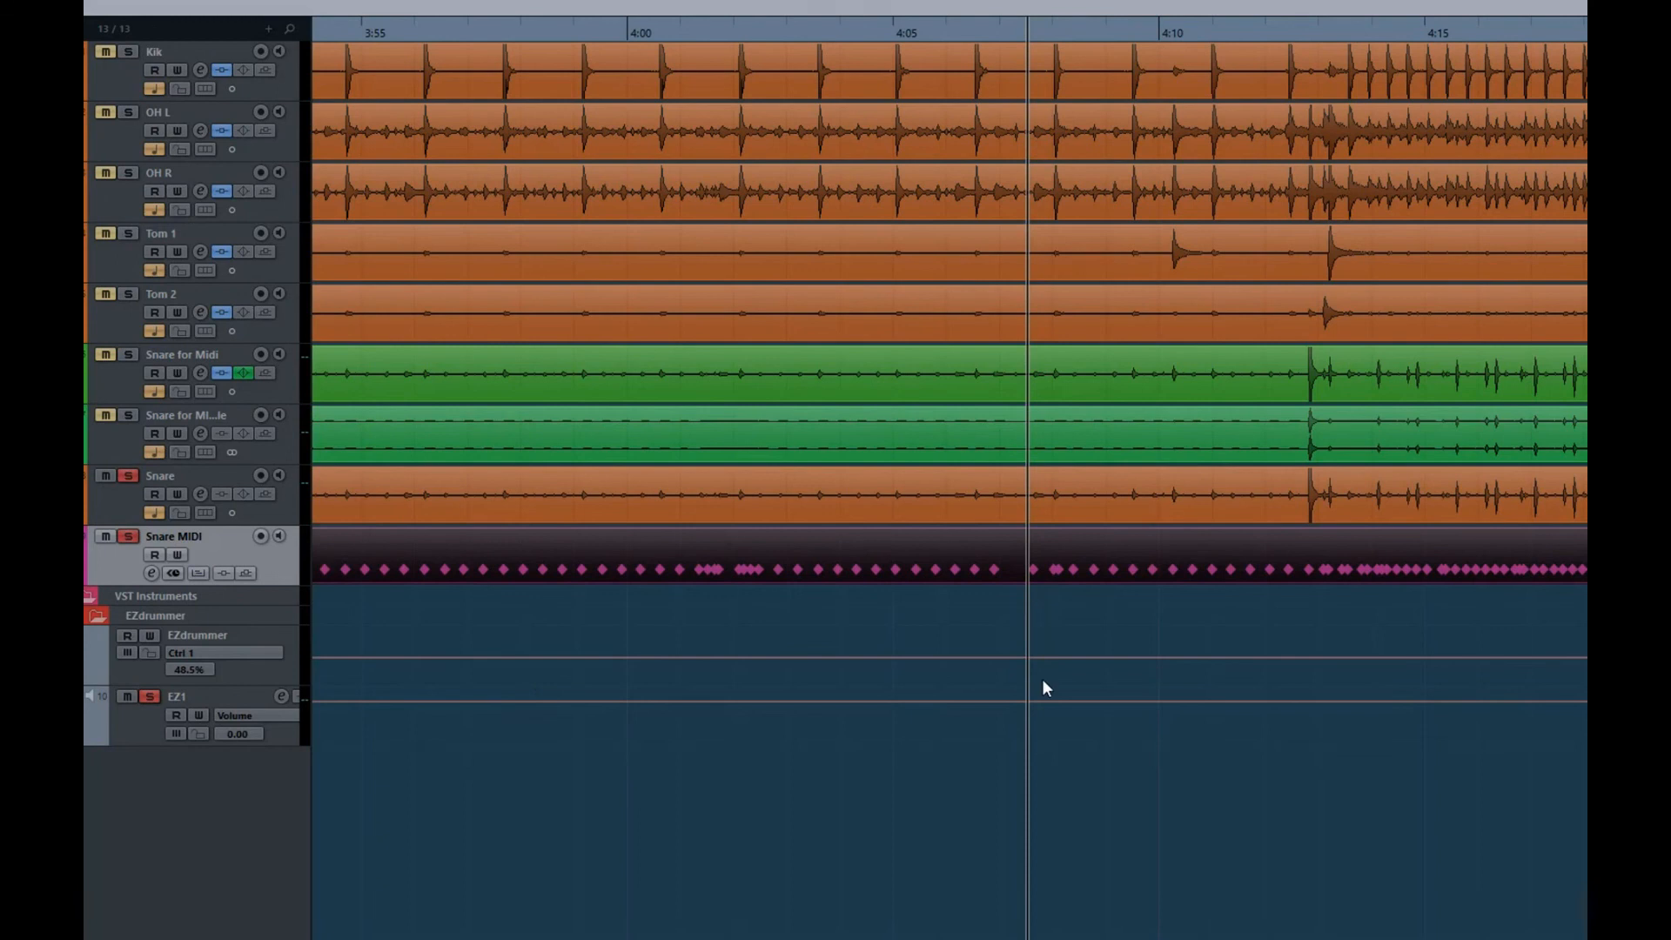
Reorder the tracks so Snare sits directly below Kik and Snare MIDI directly below Snare
{"action": "key", "text": "shift+f"}
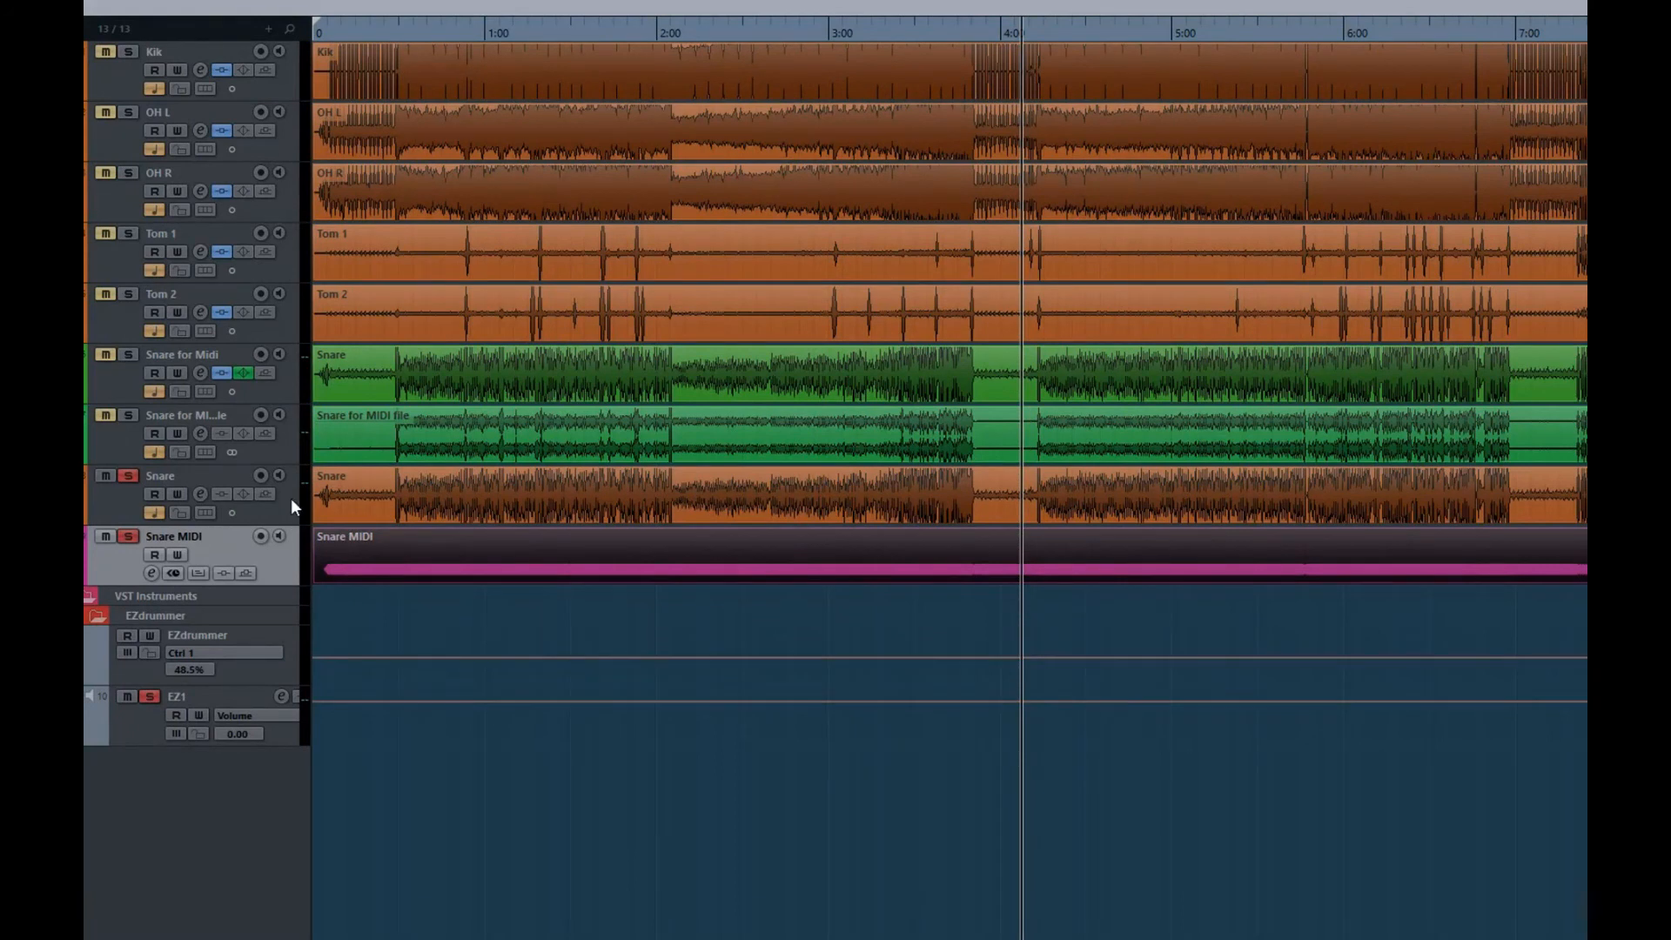
{"action": "left_click_drag", "start_coordinate": [291, 498], "coordinate": [263, 138]}
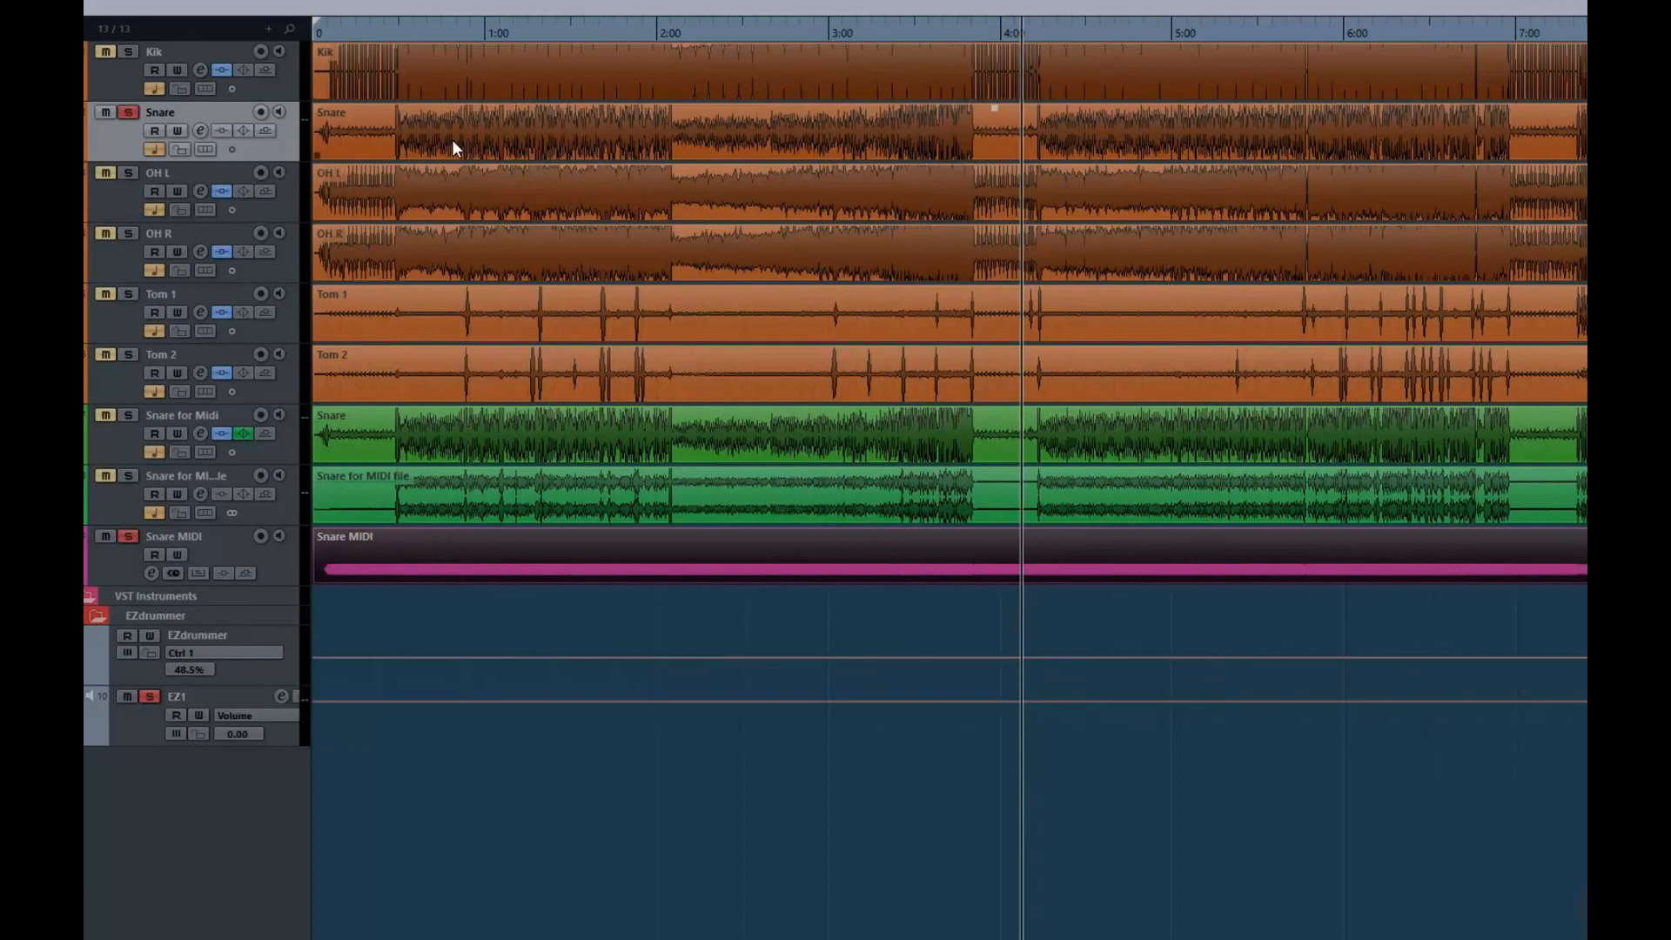
{"action": "left_click", "coordinate": [455, 510]}
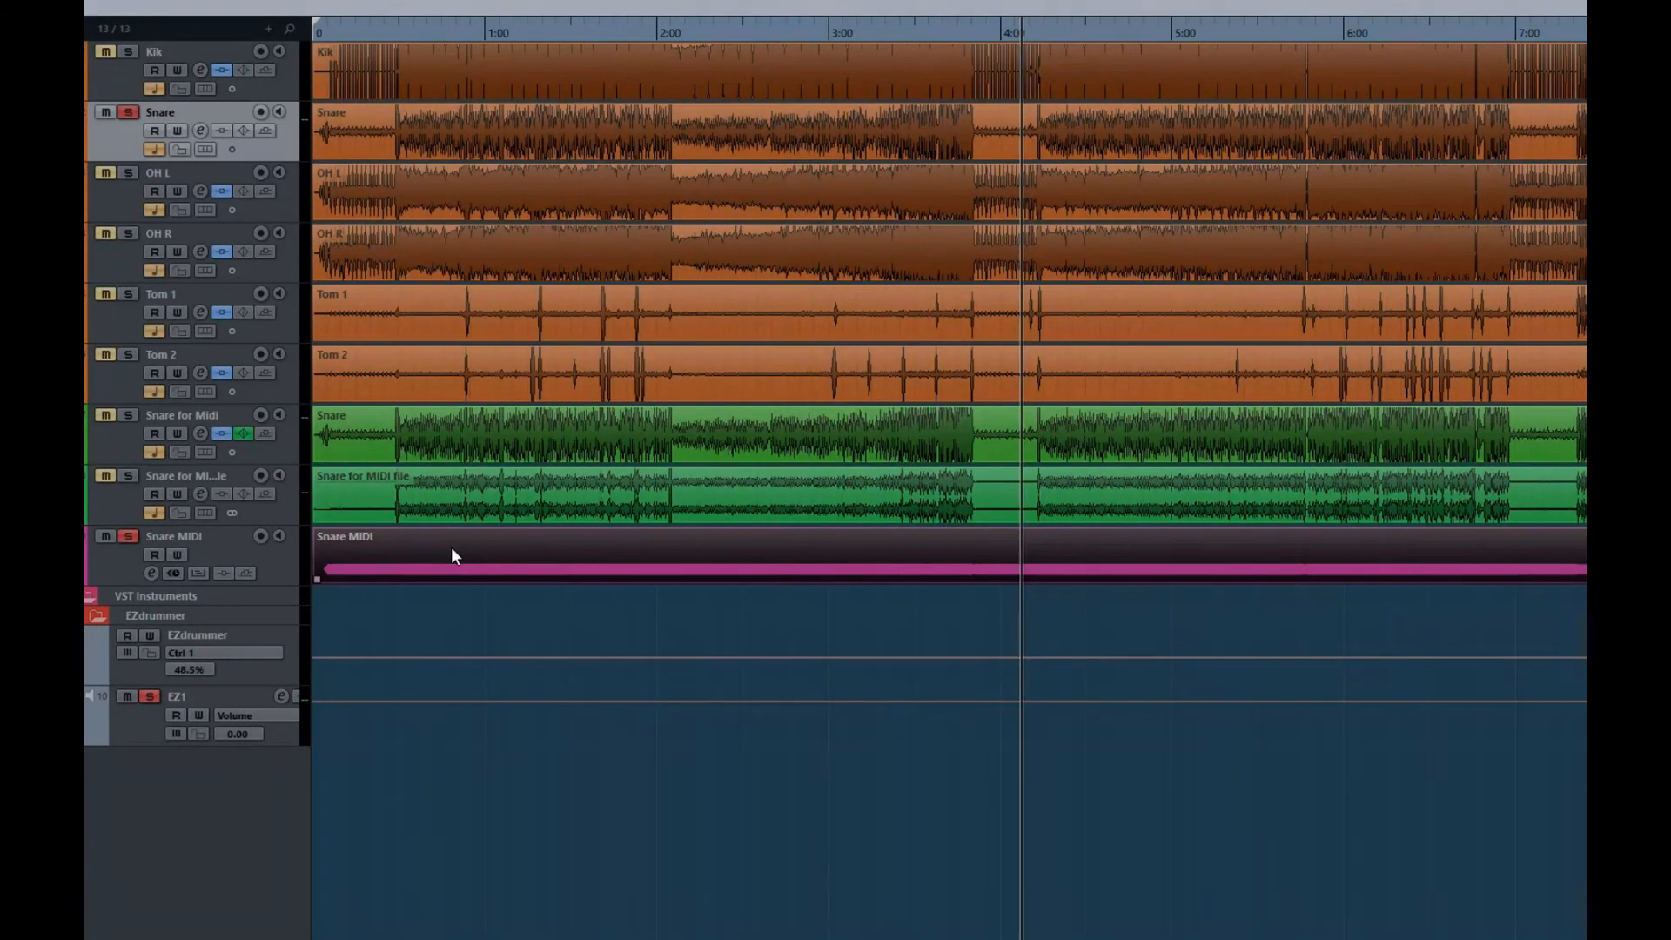
{"action": "left_click", "coordinate": [444, 126]}
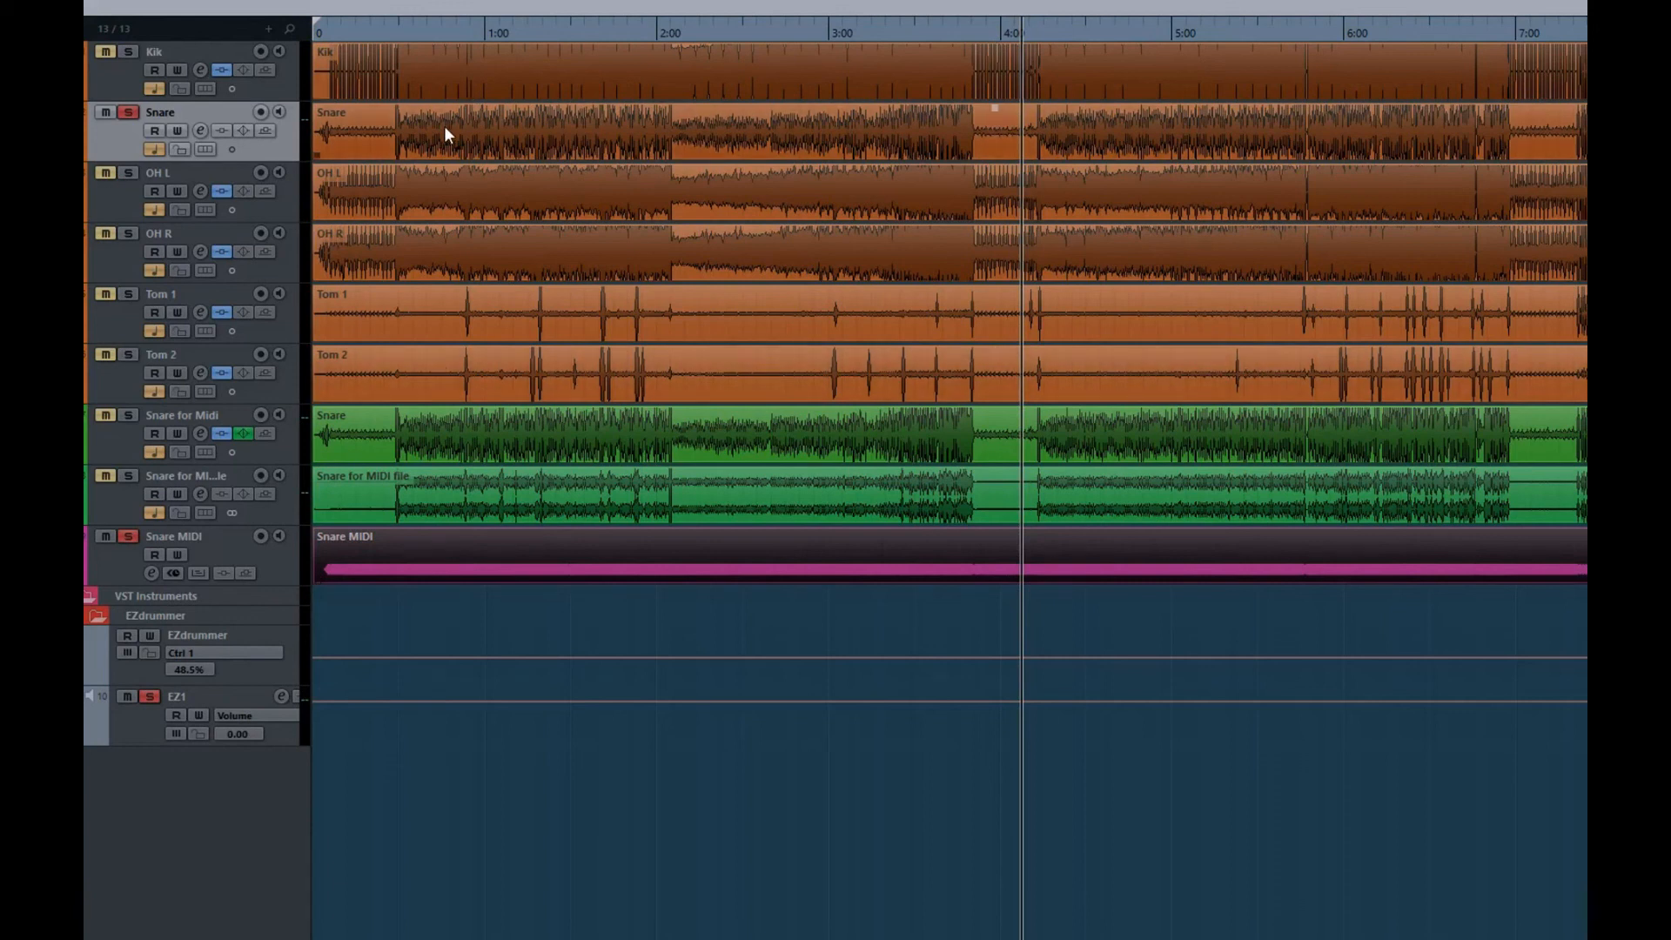
{"action": "left_click", "coordinate": [462, 420]}
{"action": "left_click_drag", "start_coordinate": [276, 551], "coordinate": [259, 201]}
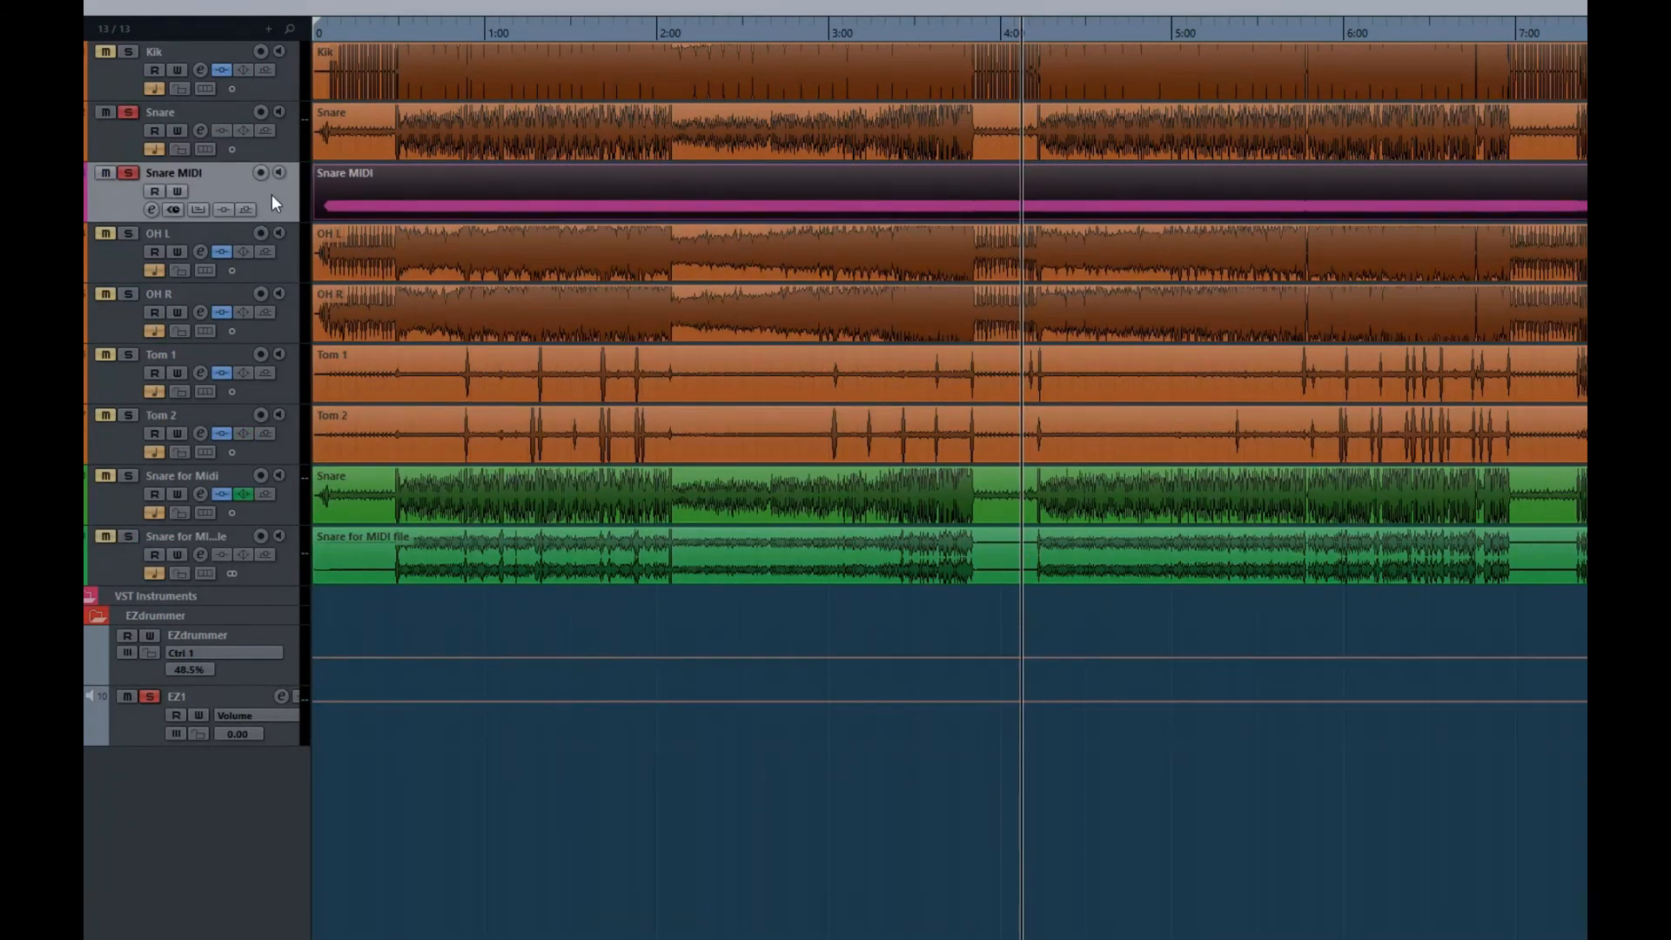
Play from about 1:00, compare the EZ1 channel's phase at 180° and 0°, leave it at 0°, close its settings and stop playback
{"action": "left_click", "coordinate": [490, 27]}
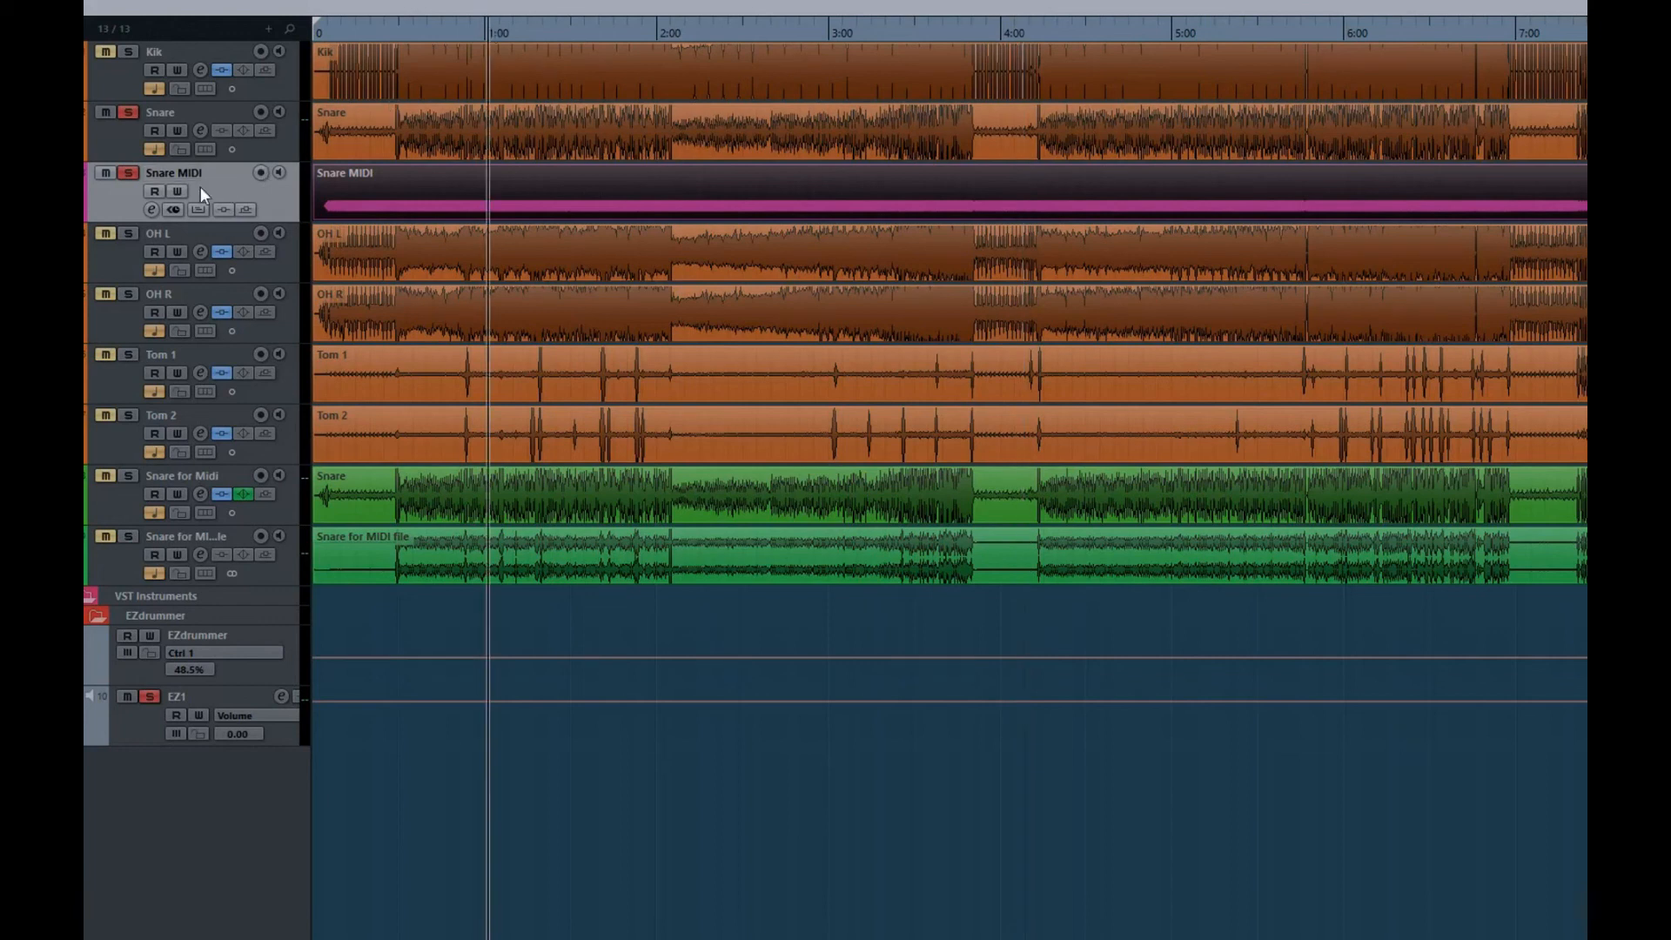
{"action": "key", "text": "space"}
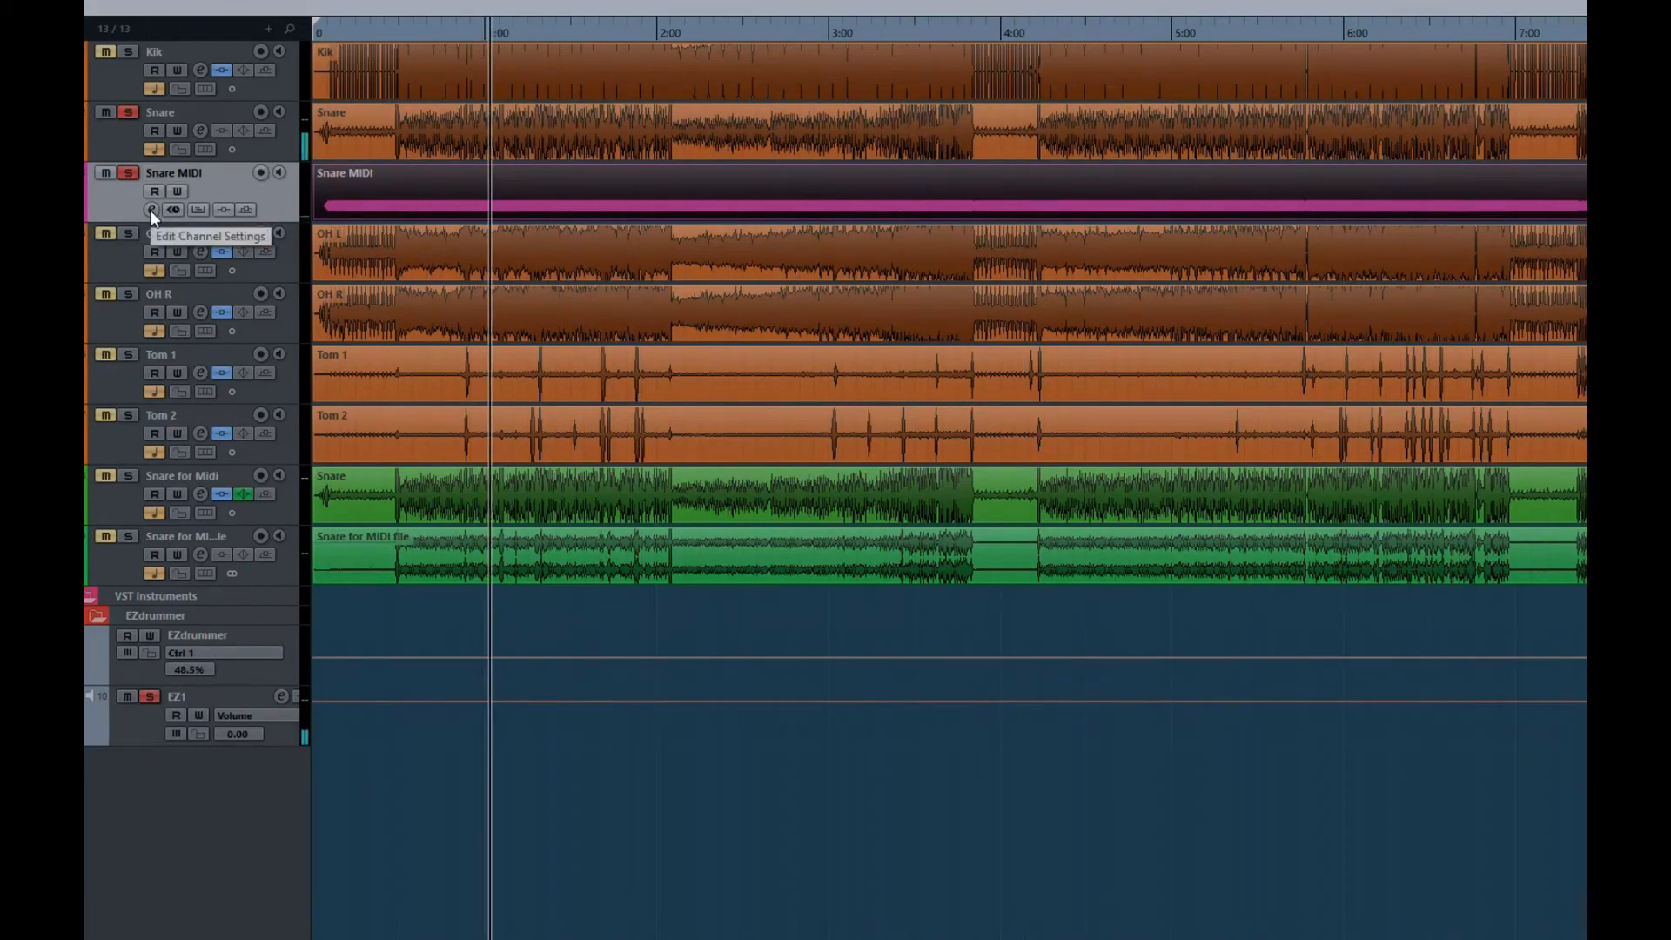
{"action": "left_click", "coordinate": [150, 209]}
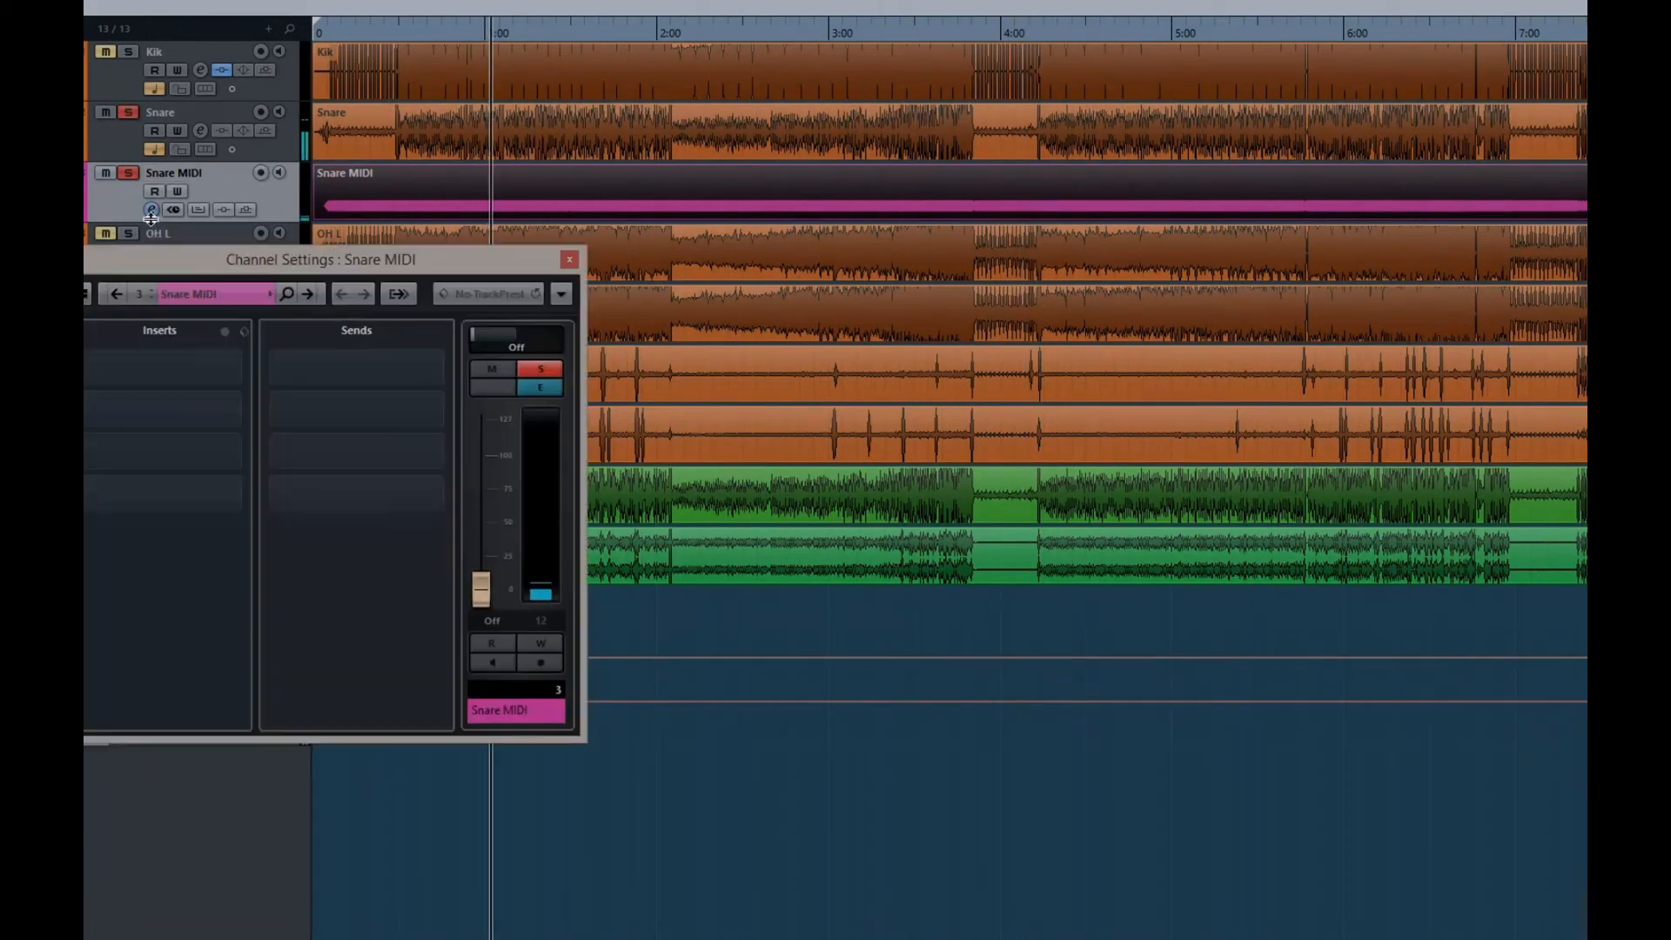
{"action": "left_click", "coordinate": [569, 260]}
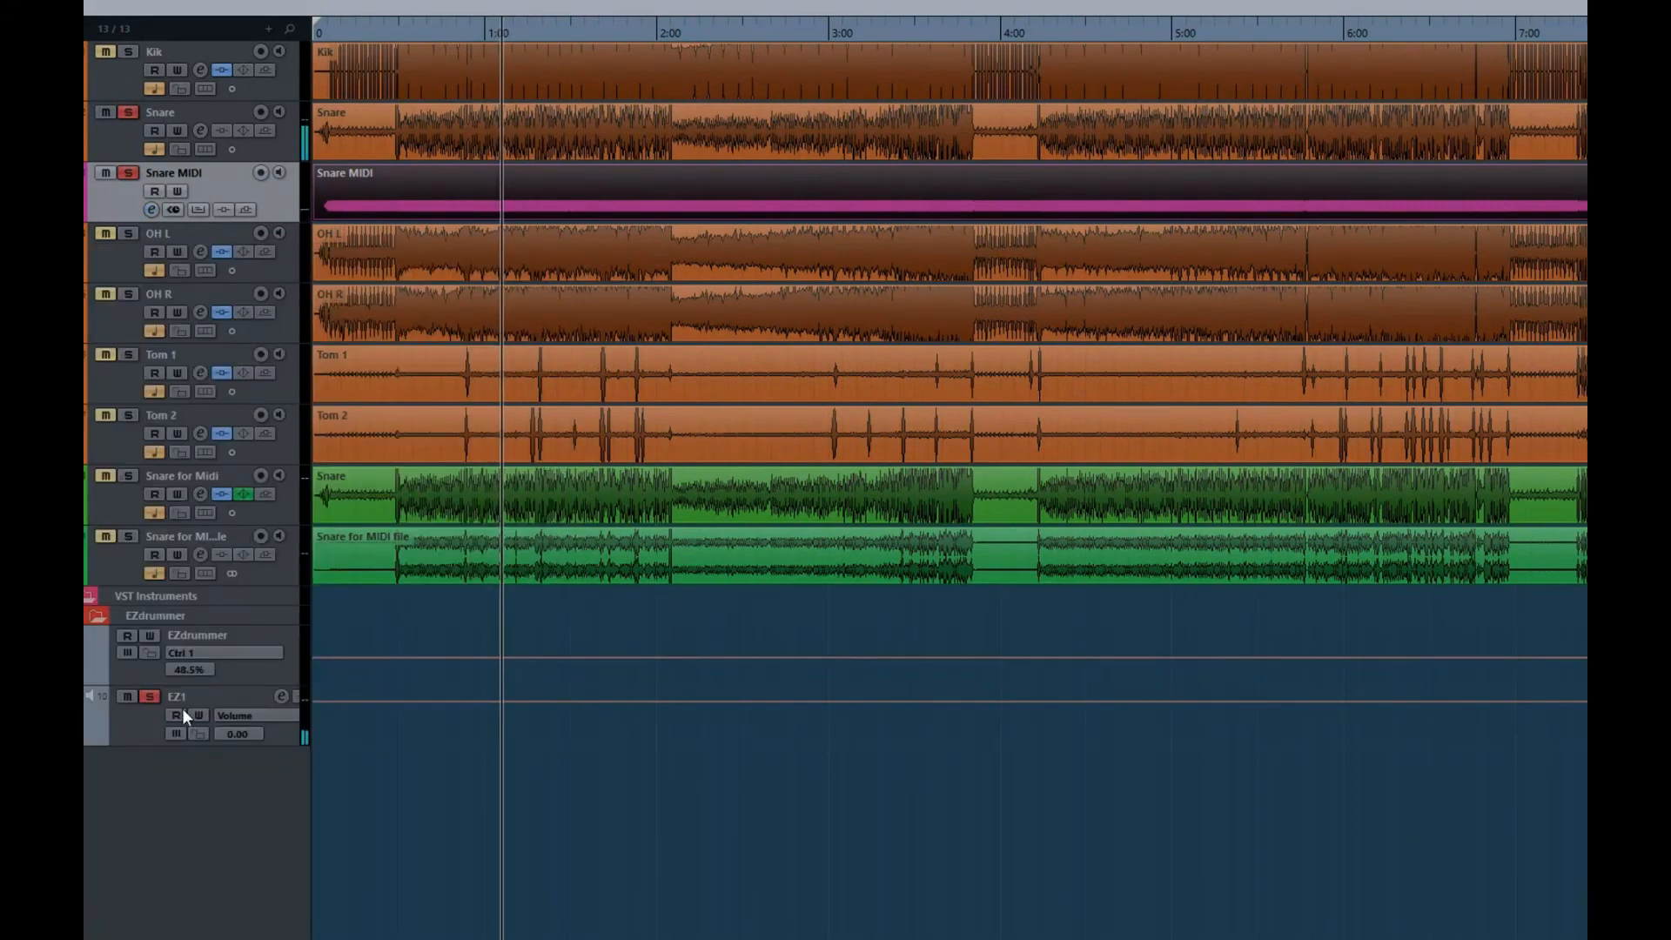
{"action": "left_click", "coordinate": [282, 696]}
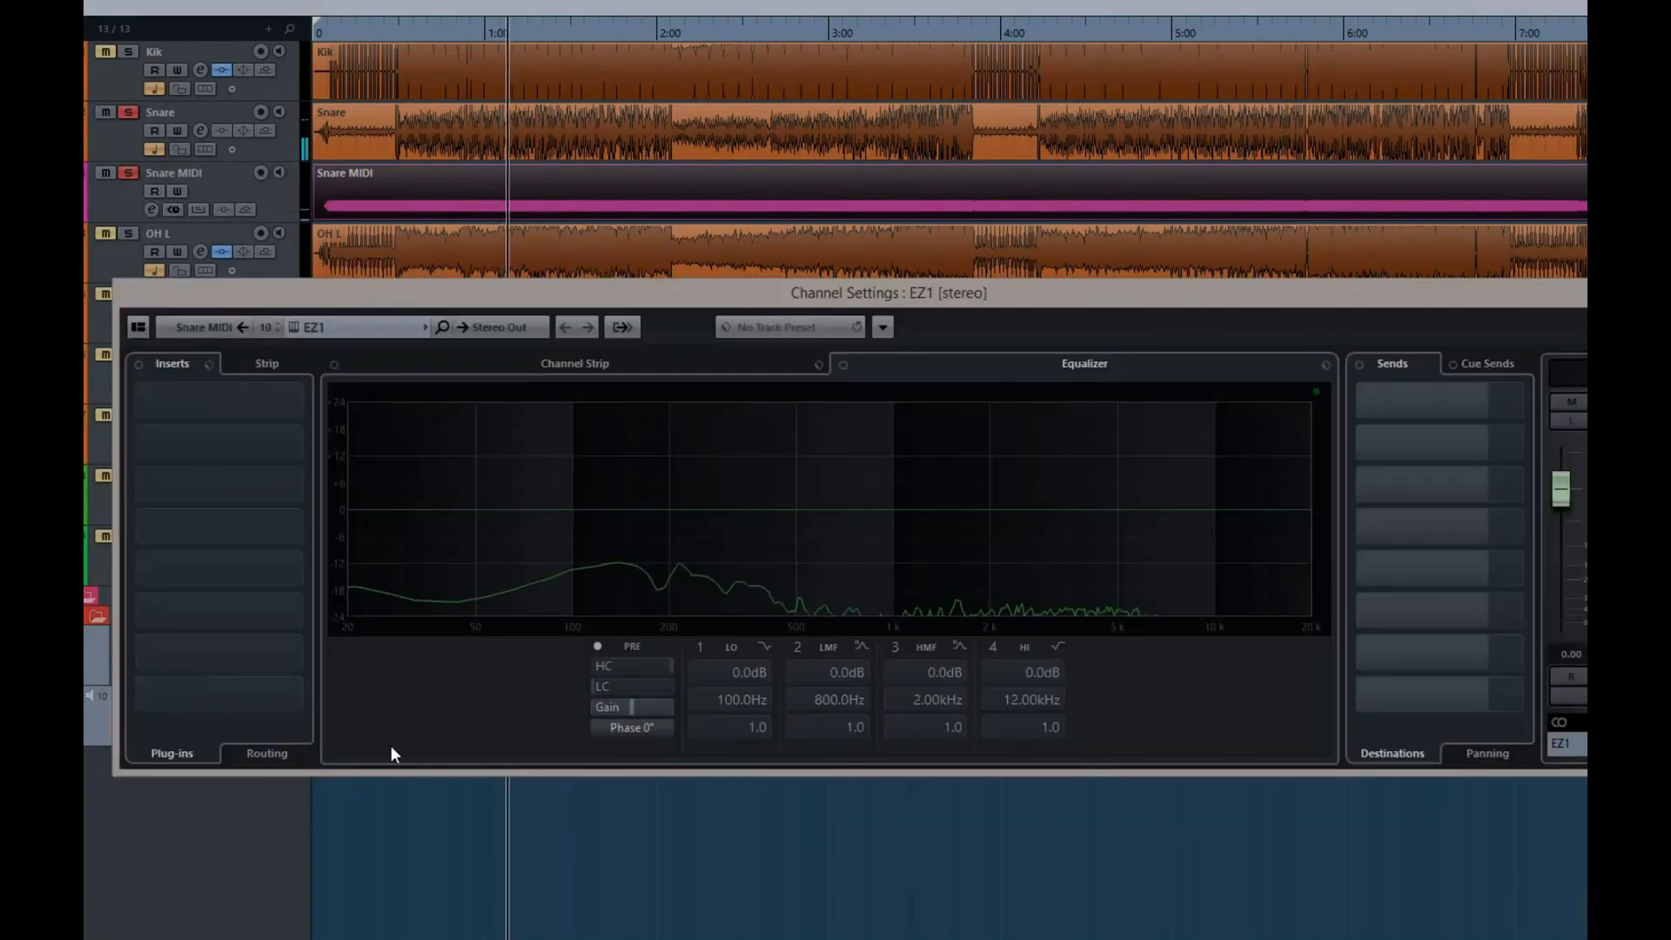
{"action": "left_click", "coordinate": [630, 727]}
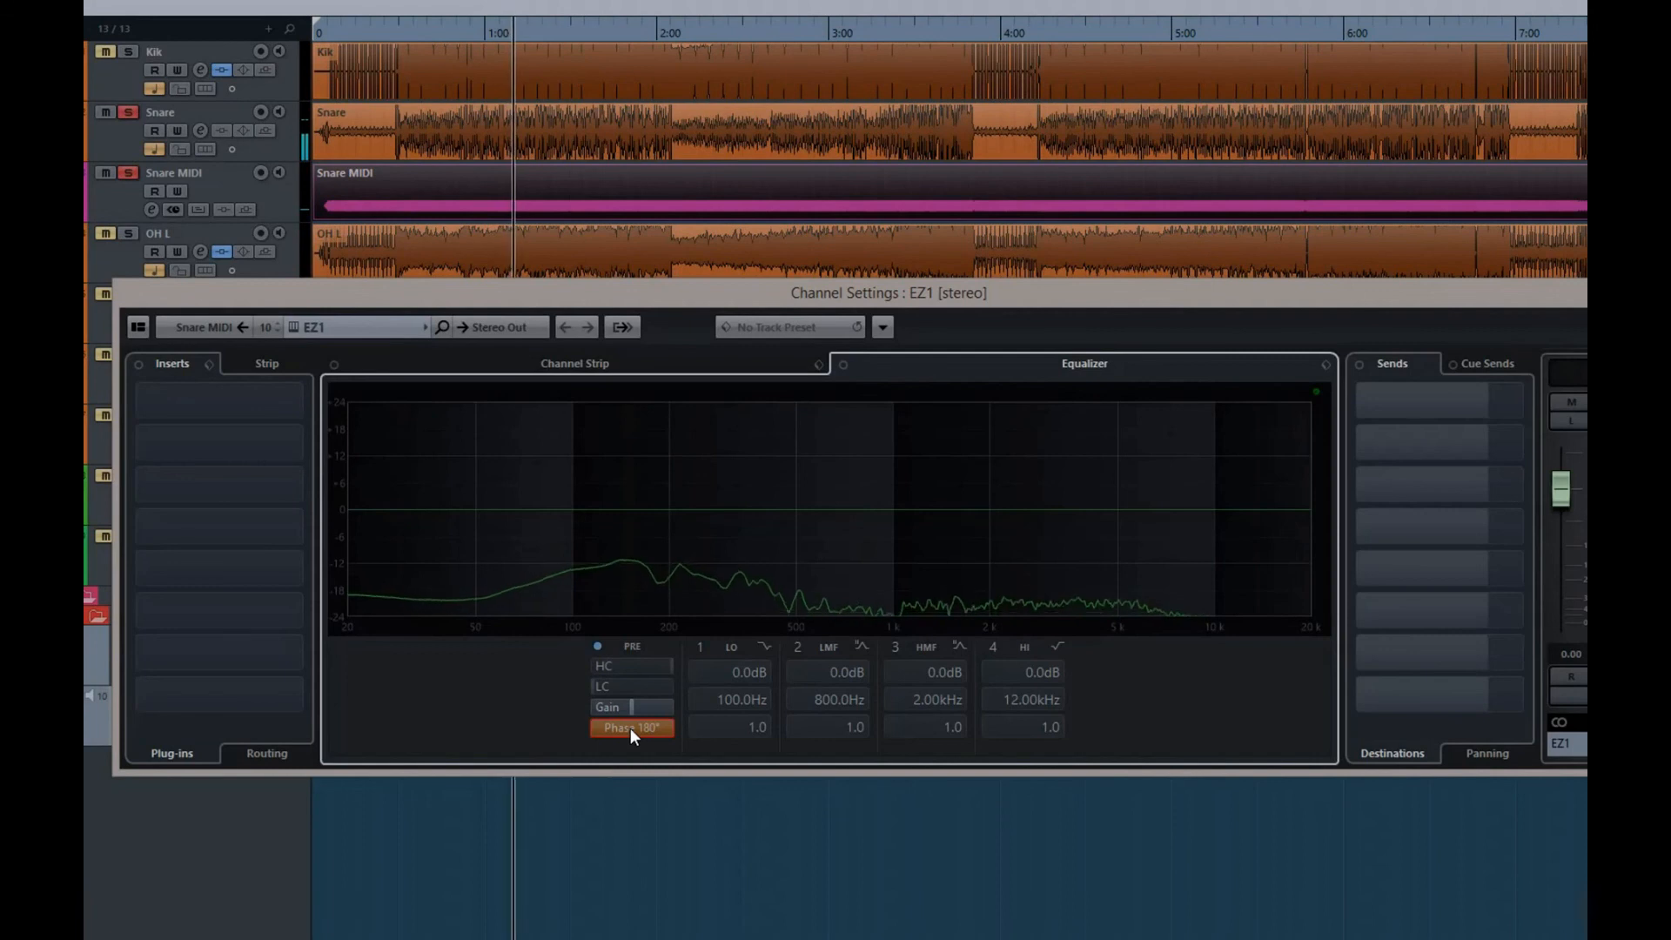
{"action": "left_click", "coordinate": [630, 728]}
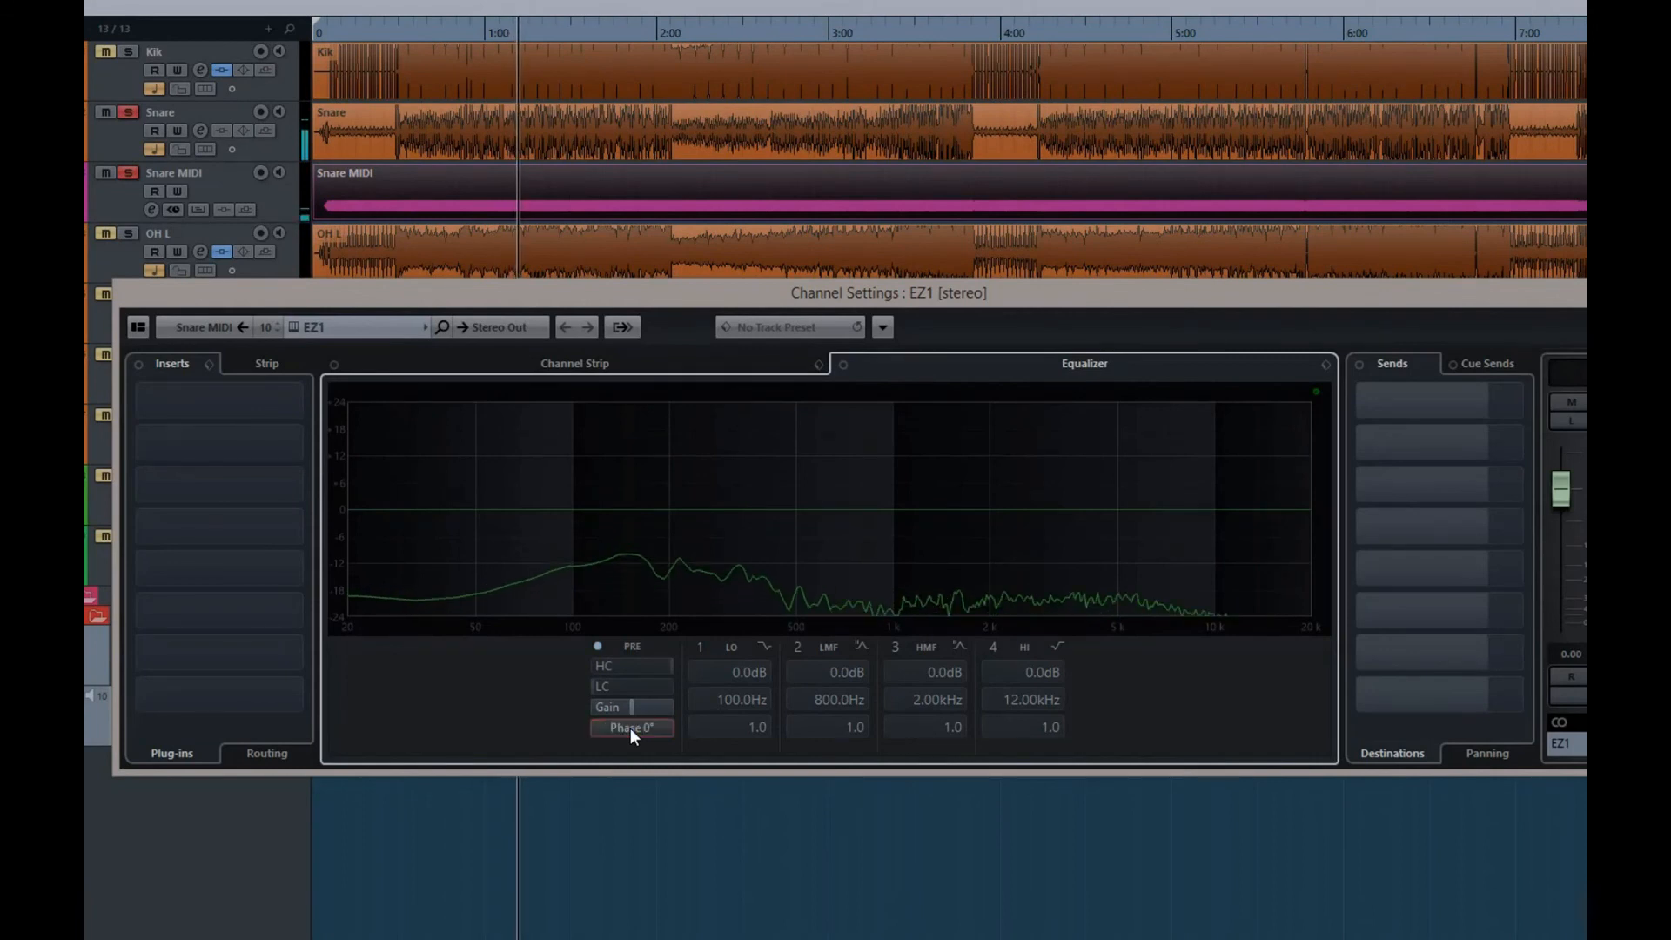
{"action": "left_click", "coordinate": [631, 728]}
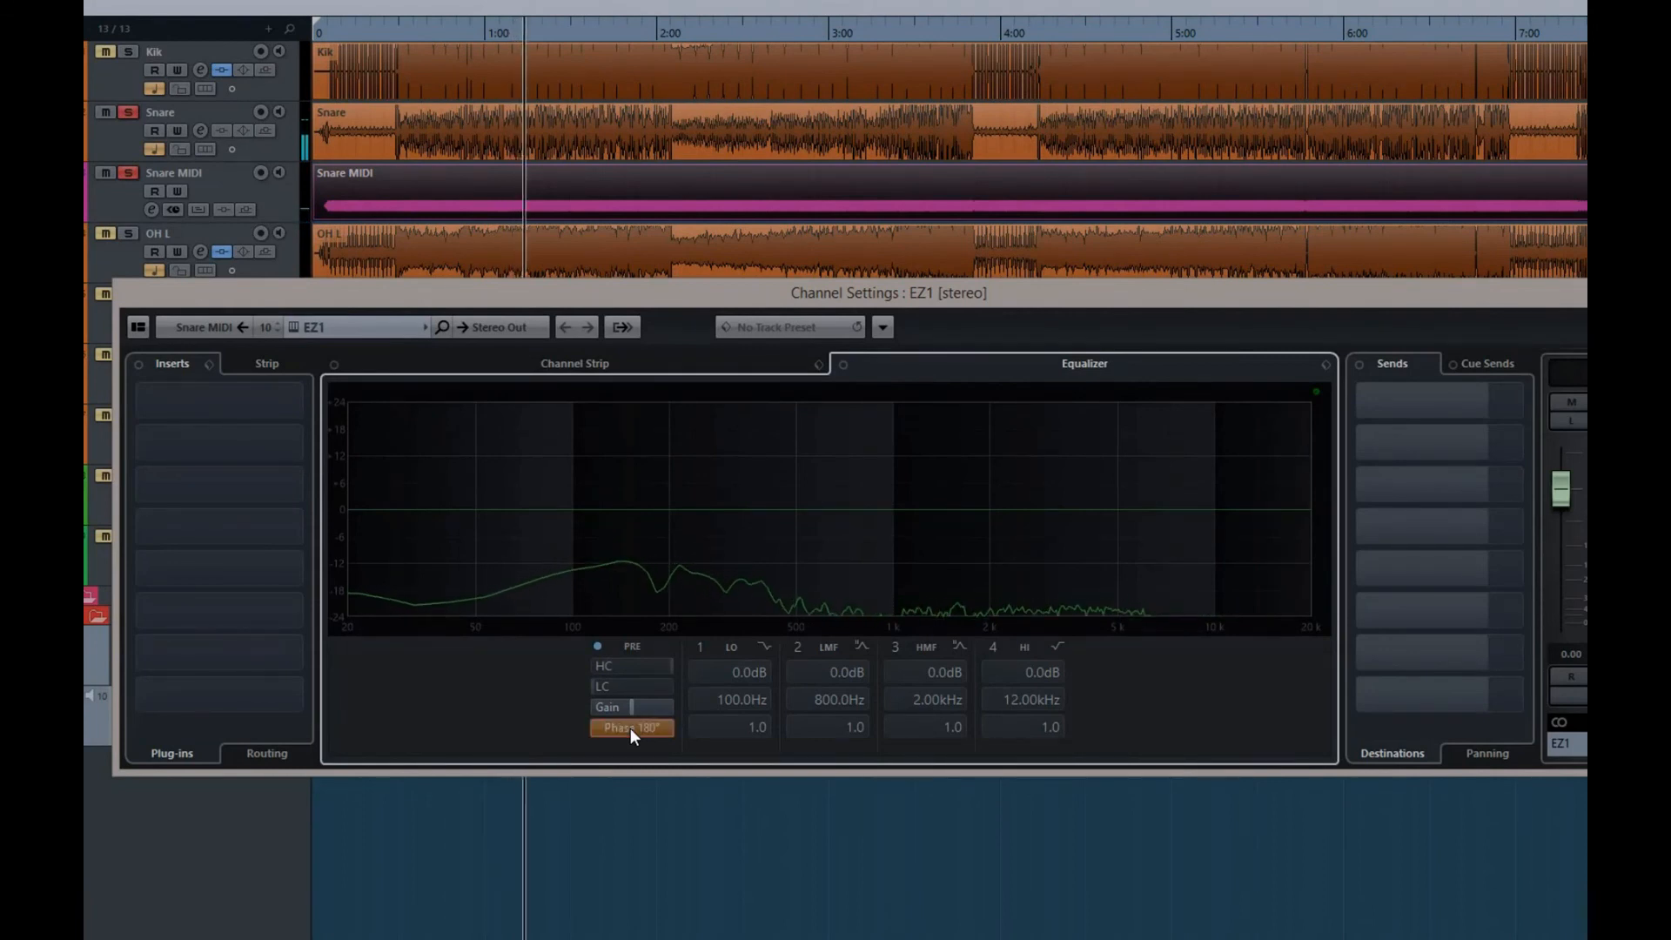
{"action": "left_click", "coordinate": [630, 727]}
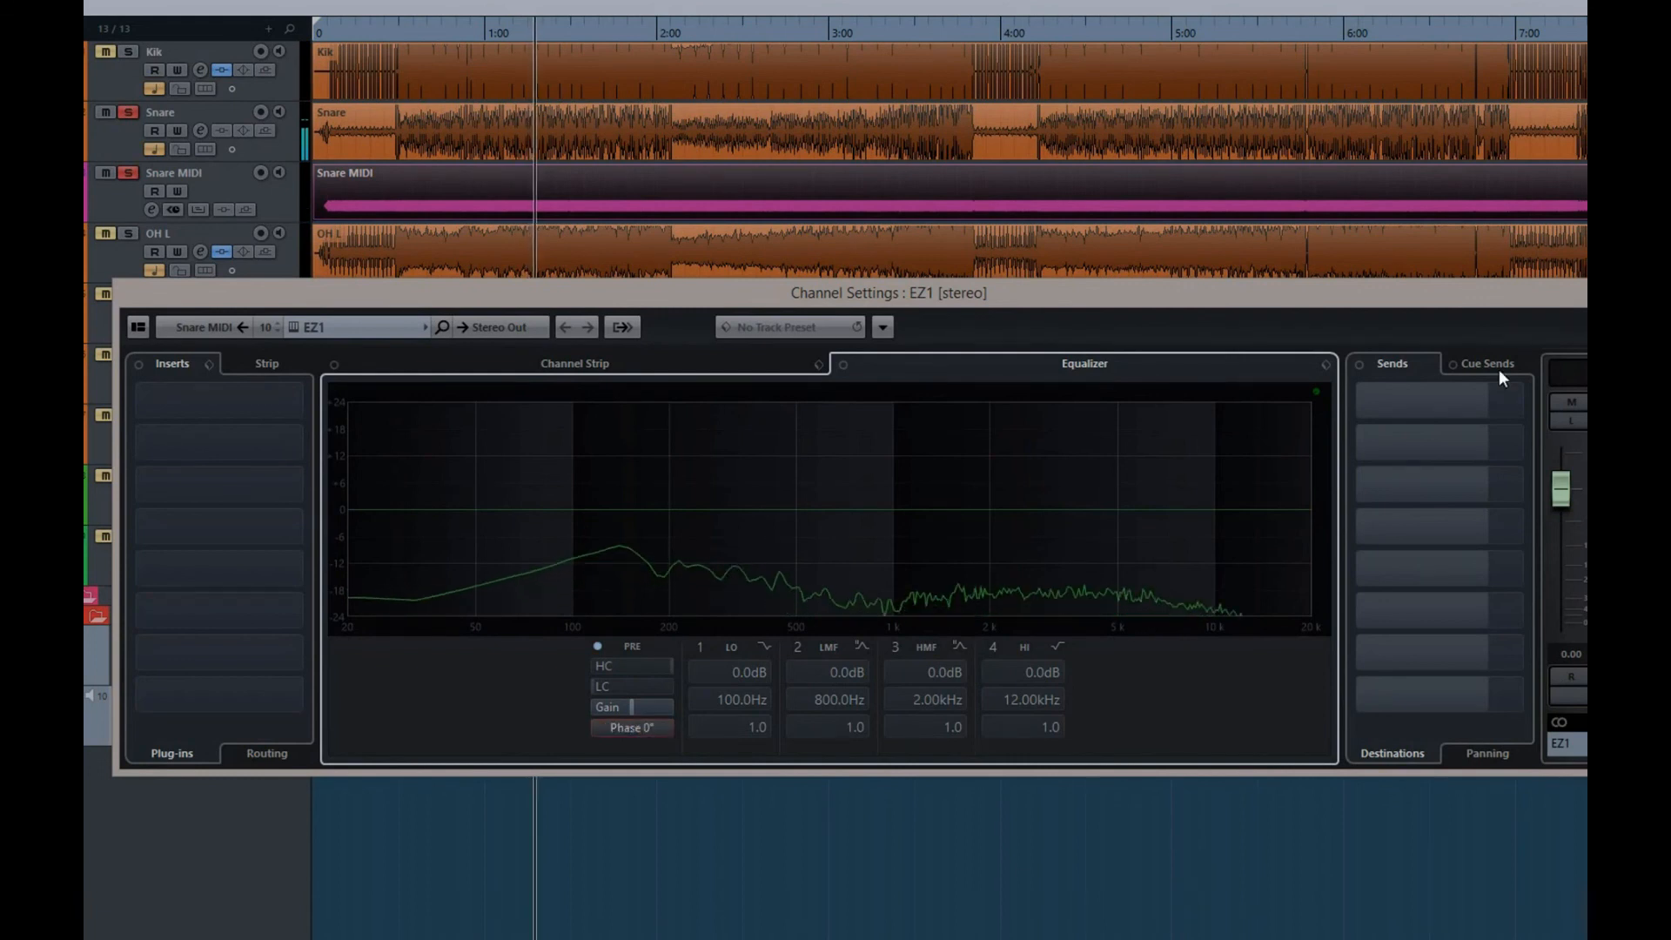
{"action": "left_click", "coordinate": [1637, 289]}
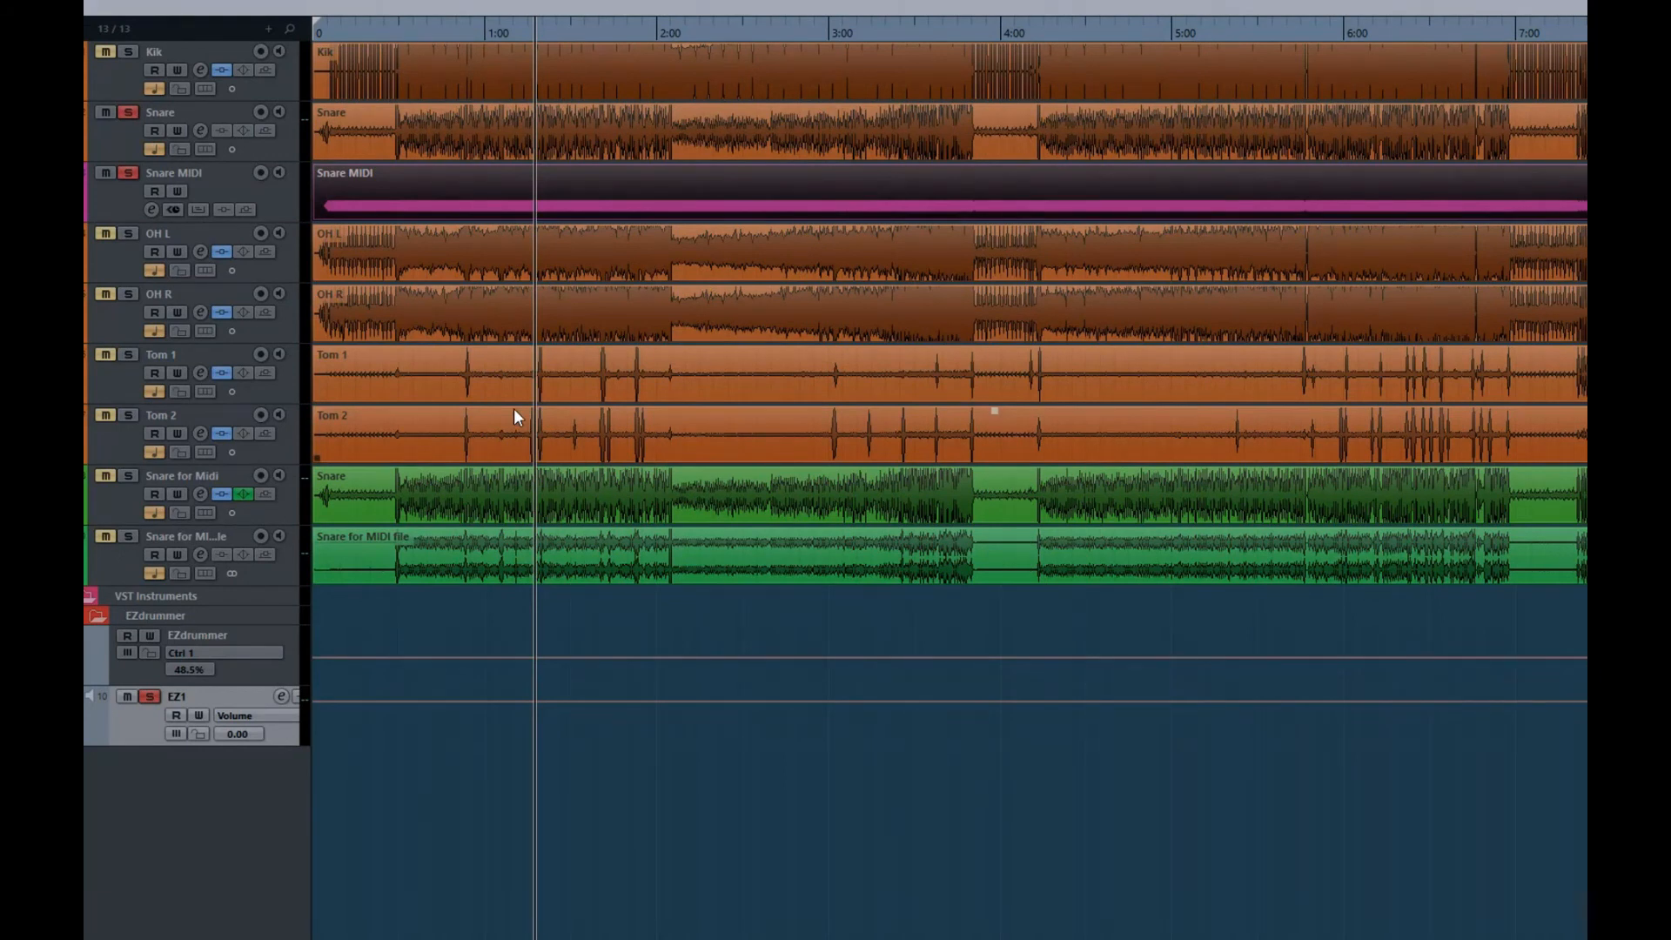
{"action": "key", "text": "space"}
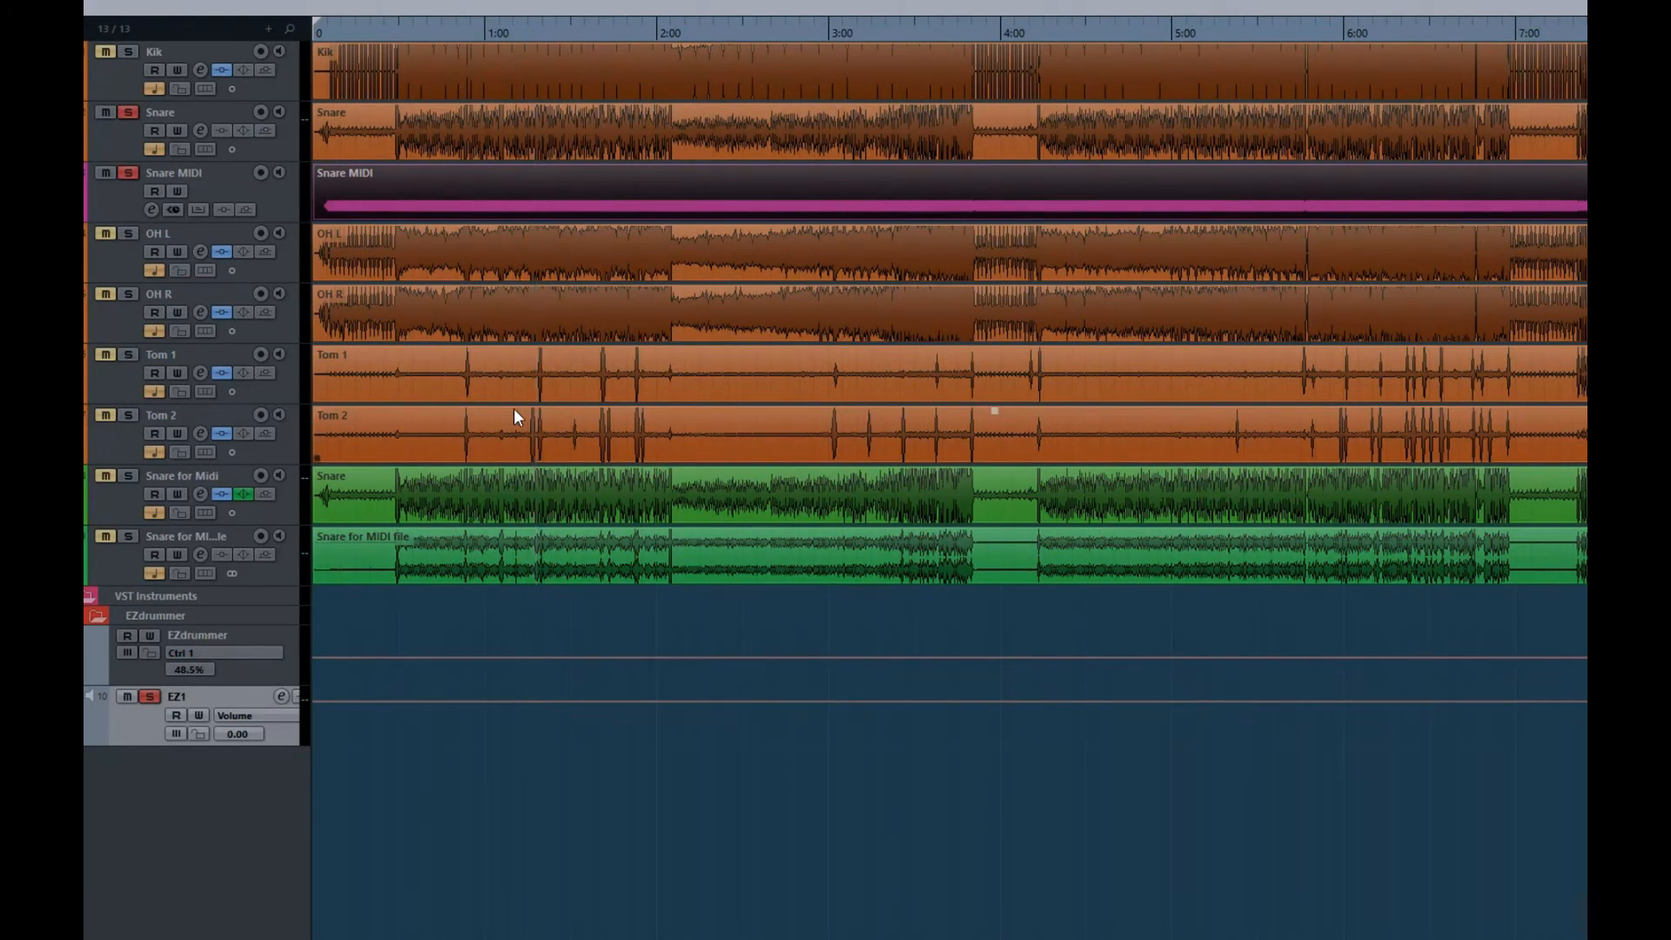